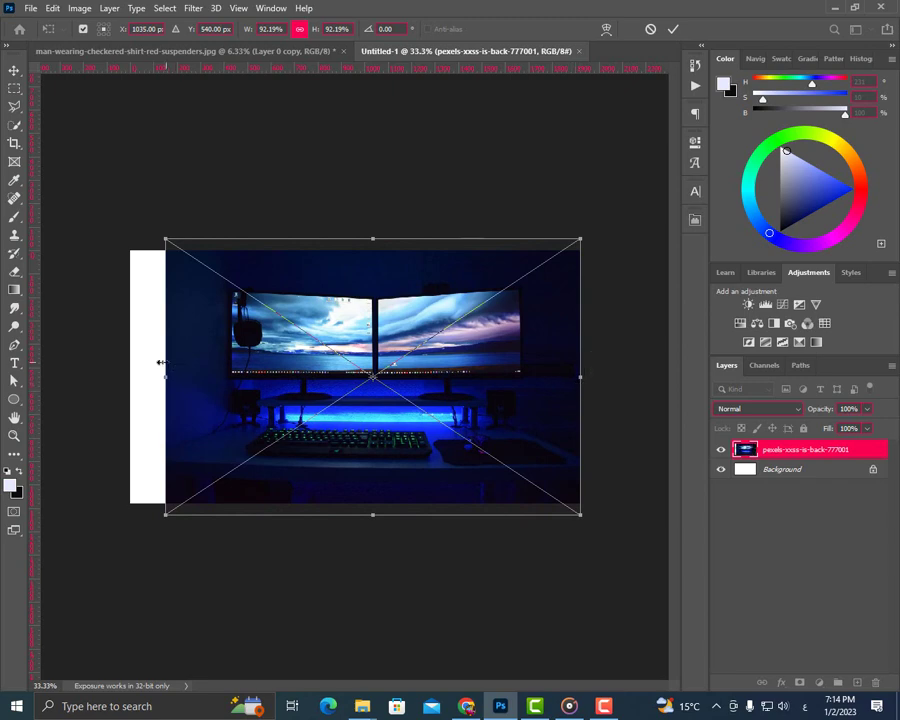
- Enlarge the placed desk photo to about 103% so it covers the whole canvas, and apply the transform
{"action": "left_click_drag", "start_coordinate": [165, 377], "coordinate": [119, 377]}
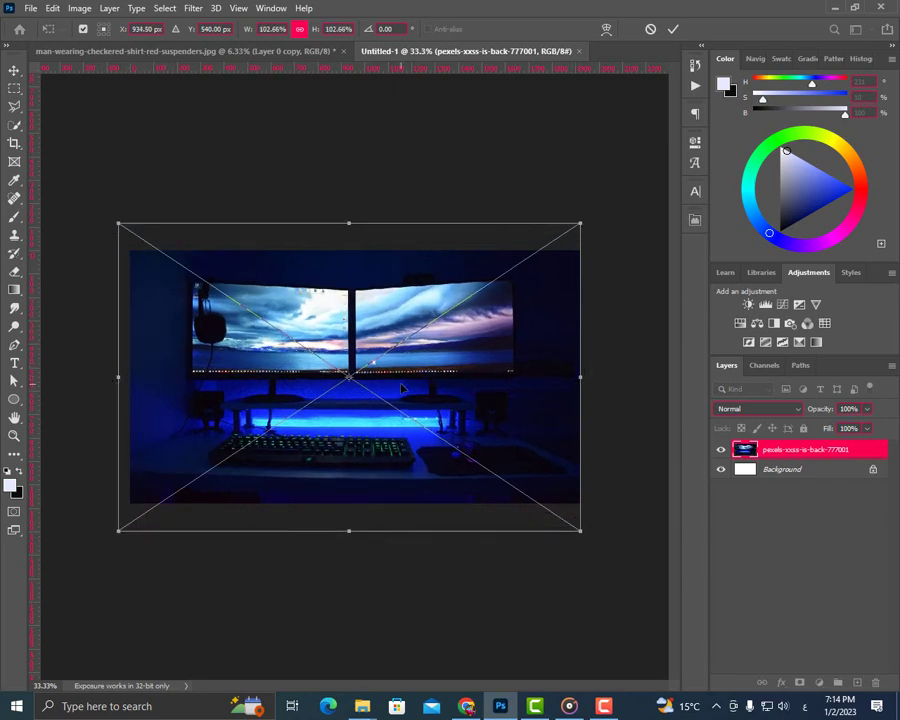
{"action": "left_click", "coordinate": [673, 29]}
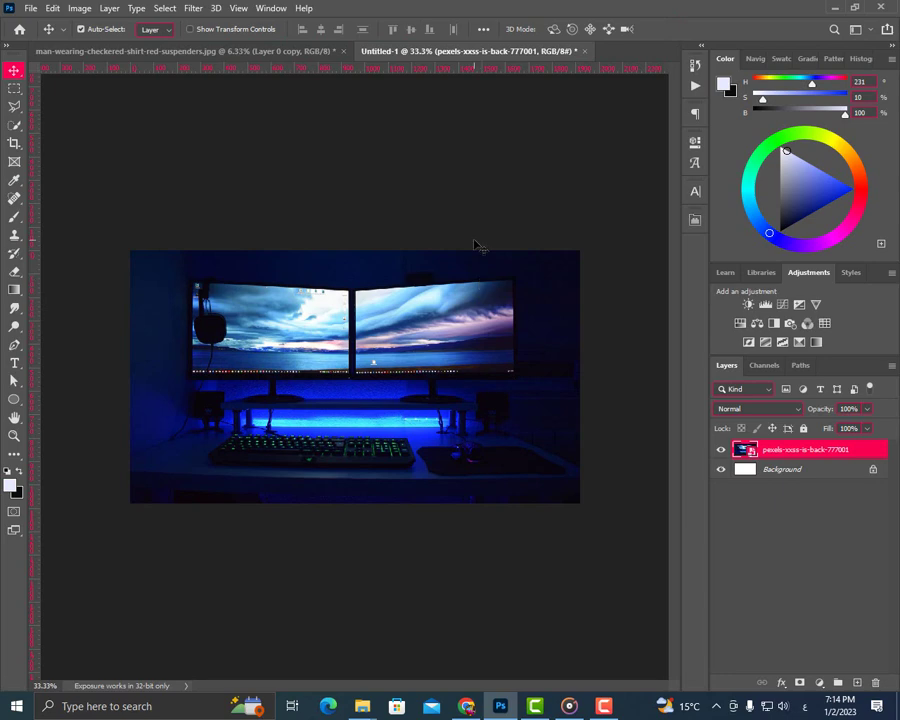
- Darken the desk photo with a Levels adjustment layer, setting the midtones to 0.88
{"action": "left_click", "coordinate": [819, 682]}
{"action": "left_click", "coordinate": [810, 493]}
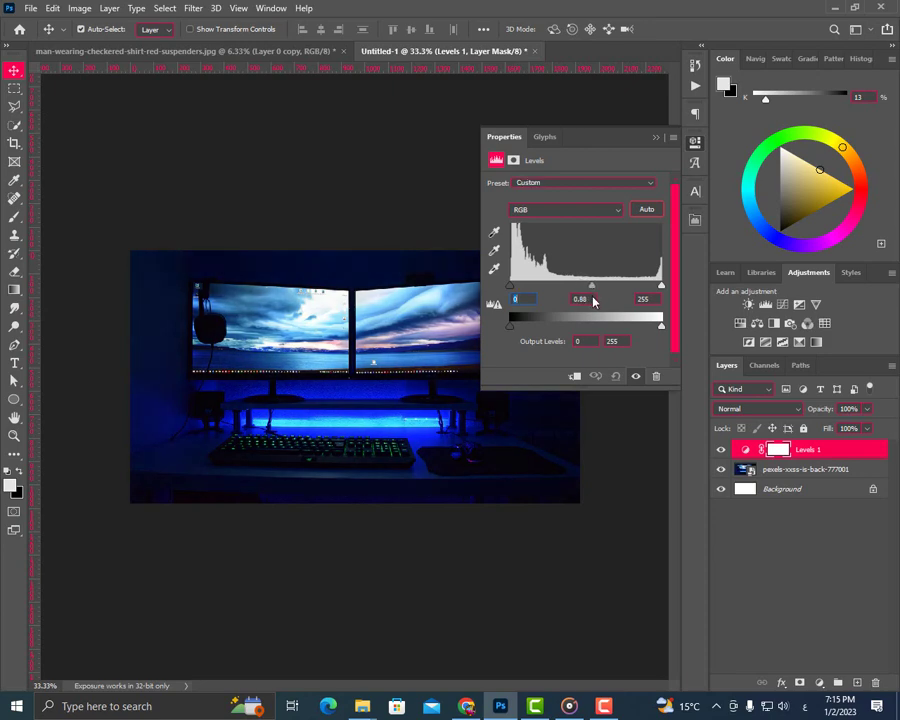
{"action": "left_click", "coordinate": [656, 140]}
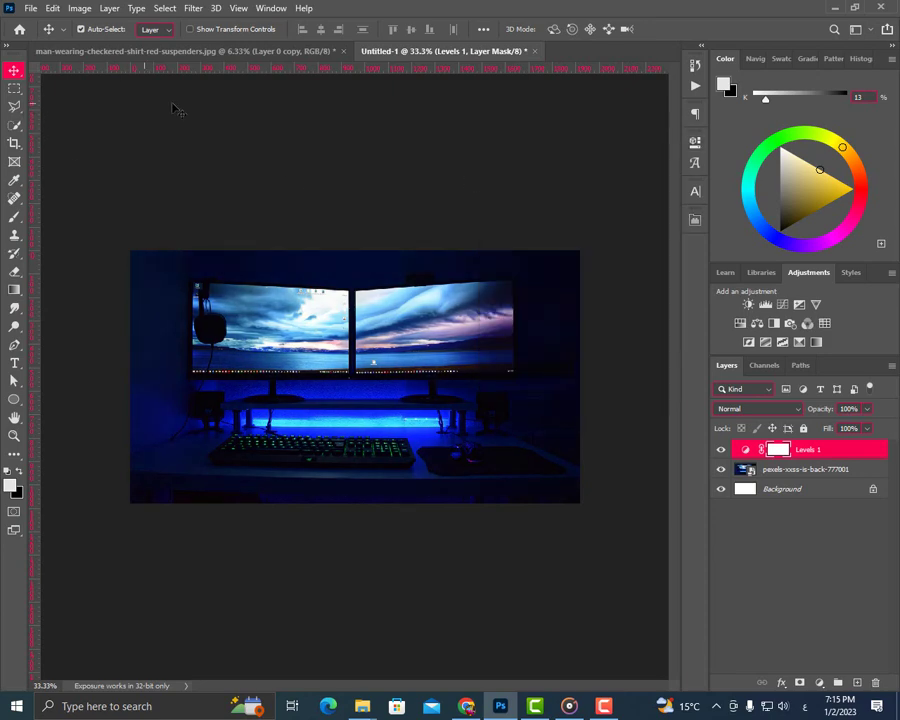
- Place Untitled-1 first in the document order and copy the man cutout from man-wearing-checkered-shirt-red-suspenders.jpg into it
{"action": "left_click_drag", "start_coordinate": [307, 52], "coordinate": [660, 51]}
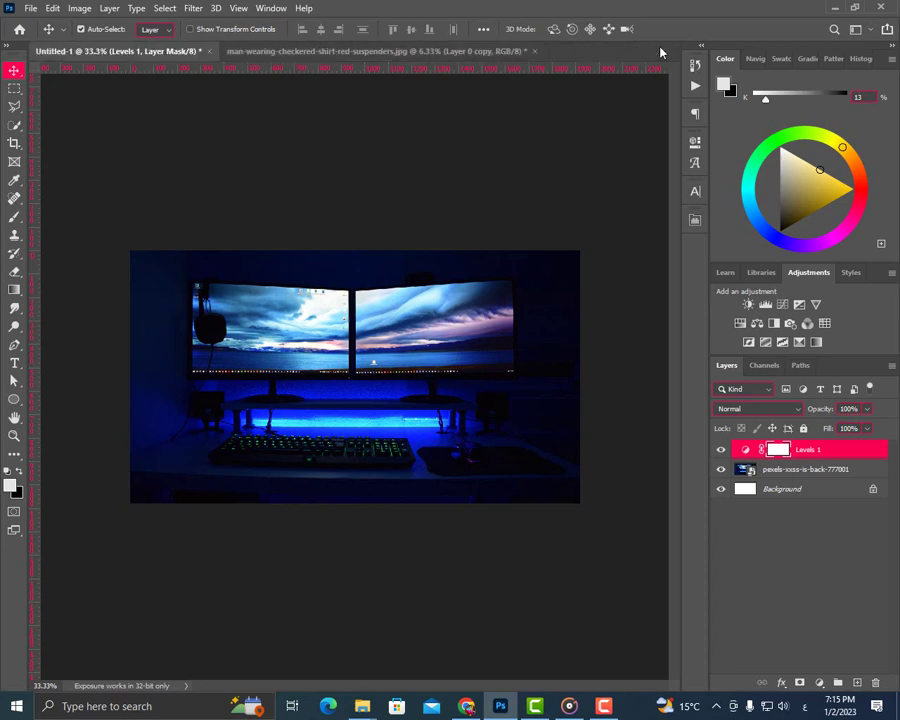
{"action": "left_click", "coordinate": [268, 53]}
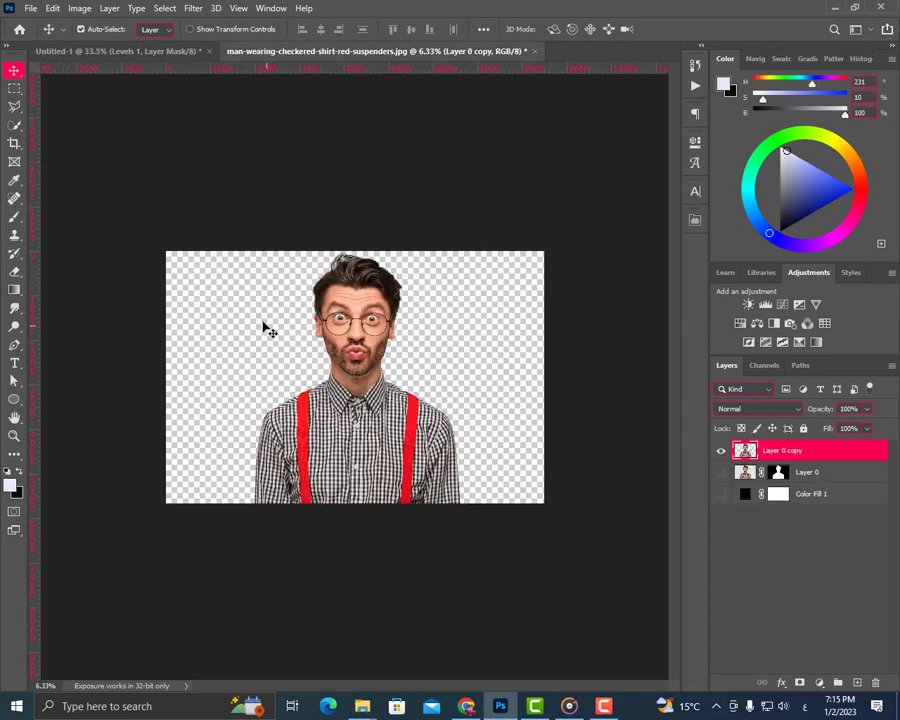
{"action": "left_click_drag", "start_coordinate": [381, 412], "coordinate": [241, 381]}
- With transform controls shown, scale the man cutout down to about 21.5% and place it over the left monitor near the canvas bottom
{"action": "scroll", "coordinate": [241, 381], "scroll_direction": "down", "scroll_amount": 3}
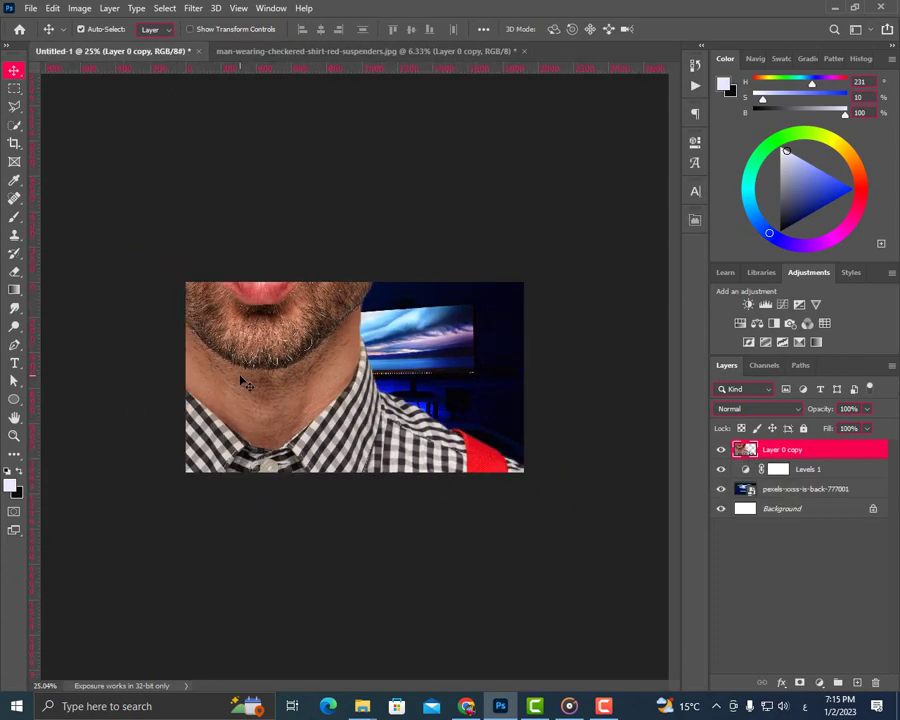
{"action": "scroll", "coordinate": [250, 140], "scroll_direction": "down", "scroll_amount": 3}
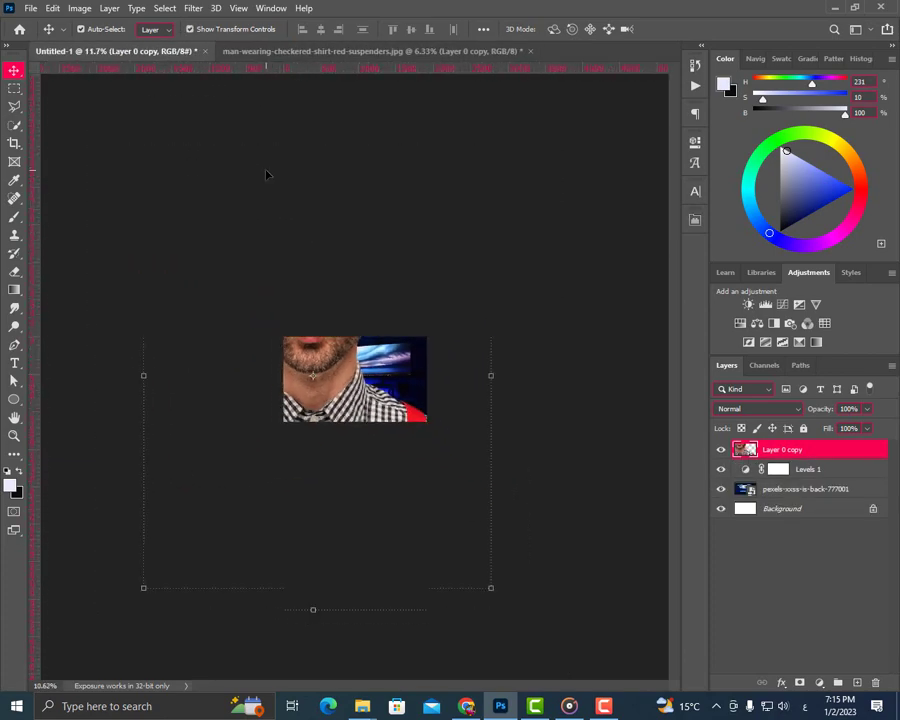
{"action": "left_click_drag", "start_coordinate": [322, 198], "coordinate": [322, 302]}
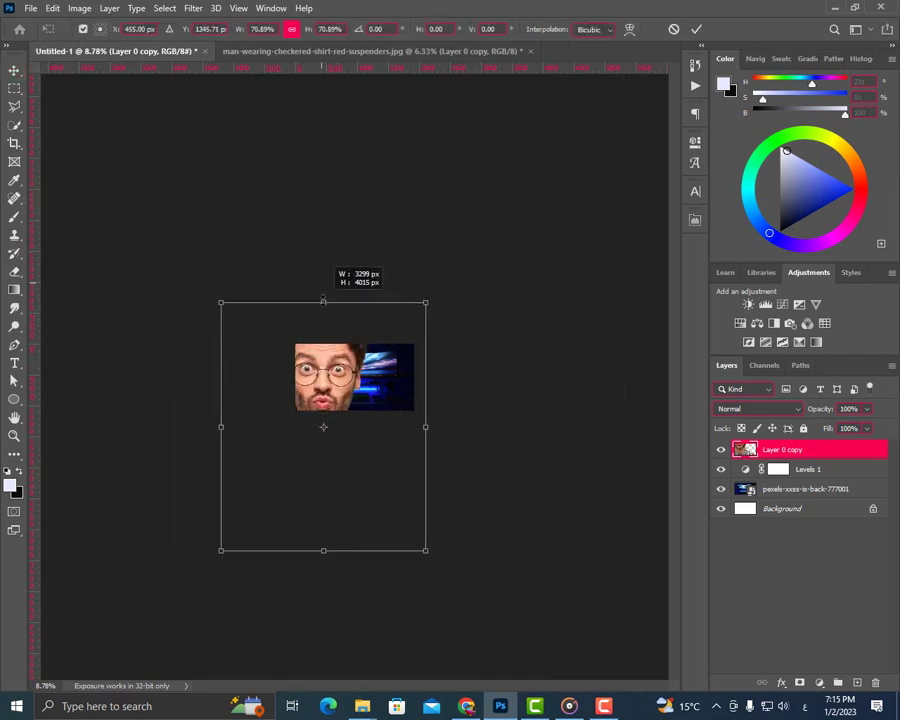
{"action": "left_click_drag", "start_coordinate": [324, 549], "coordinate": [376, 402]}
{"action": "scroll", "coordinate": [376, 392], "scroll_direction": "down", "scroll_amount": 2}
{"action": "scroll", "coordinate": [365, 370], "scroll_direction": "up", "scroll_amount": 4}
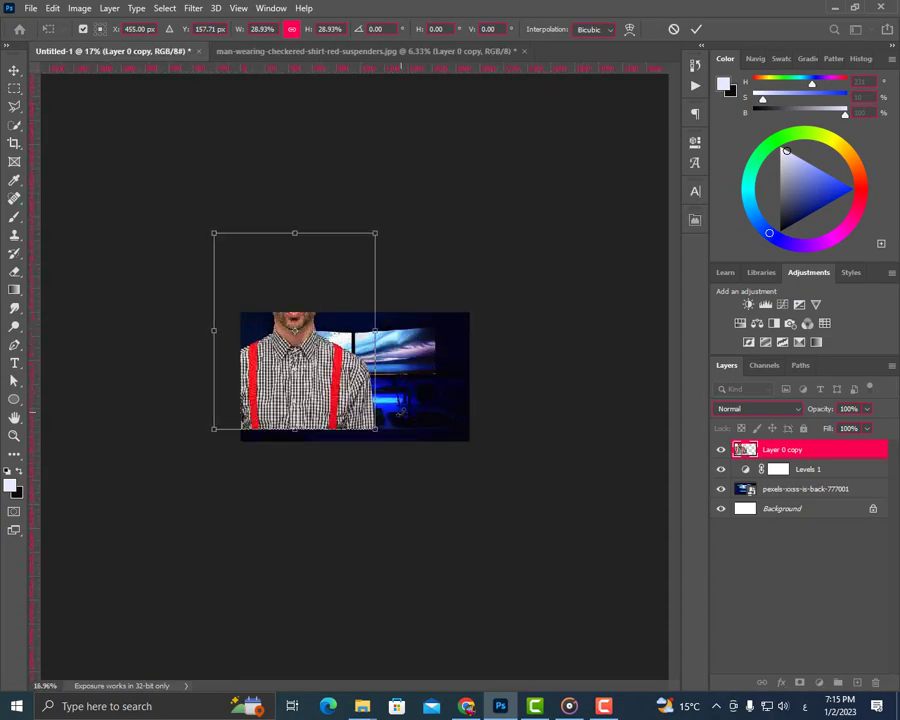
{"action": "left_click_drag", "start_coordinate": [270, 178], "coordinate": [267, 240]}
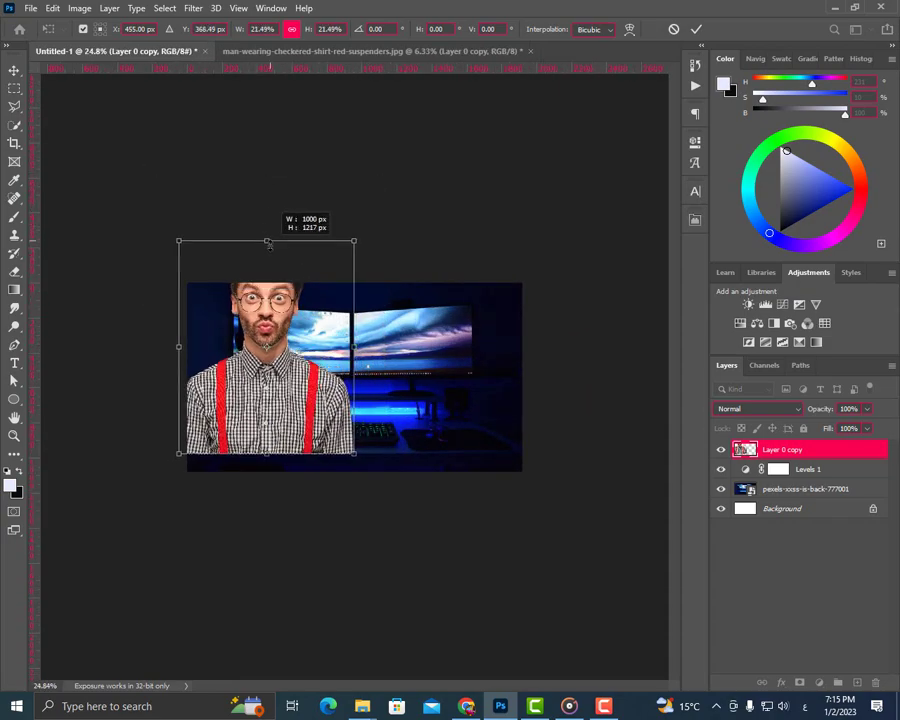
{"action": "left_click_drag", "start_coordinate": [284, 350], "coordinate": [285, 379]}
- Fine-tune the man to about 19.2% scale at the canvas's left edge, apply the transform and hide the transform controls
{"action": "scroll", "coordinate": [286, 378], "scroll_direction": "up", "scroll_amount": 3}
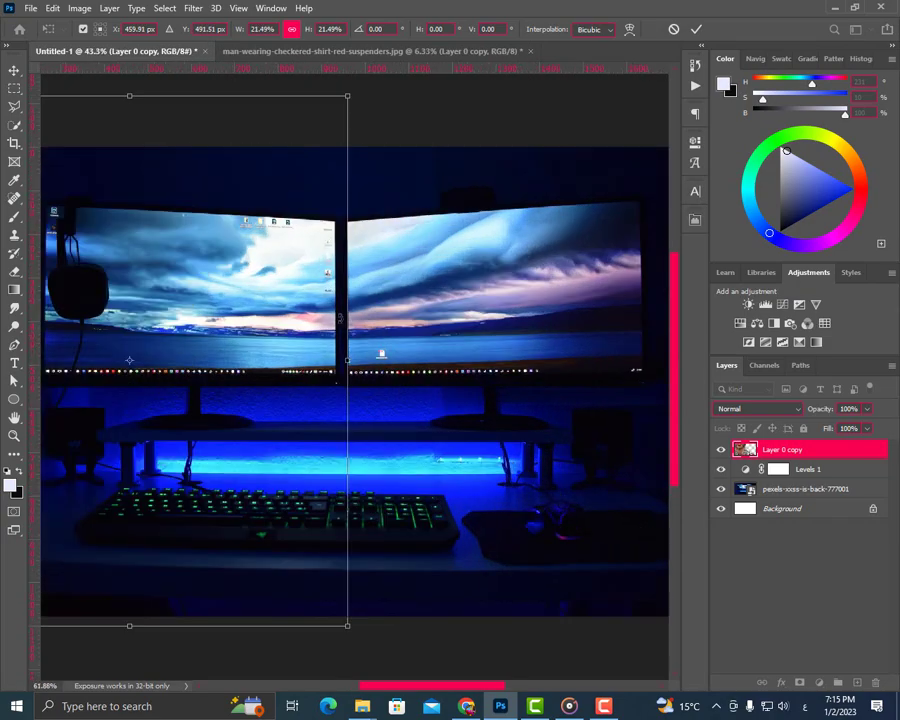
{"action": "scroll", "coordinate": [217, 193], "scroll_direction": "down", "scroll_amount": 2}
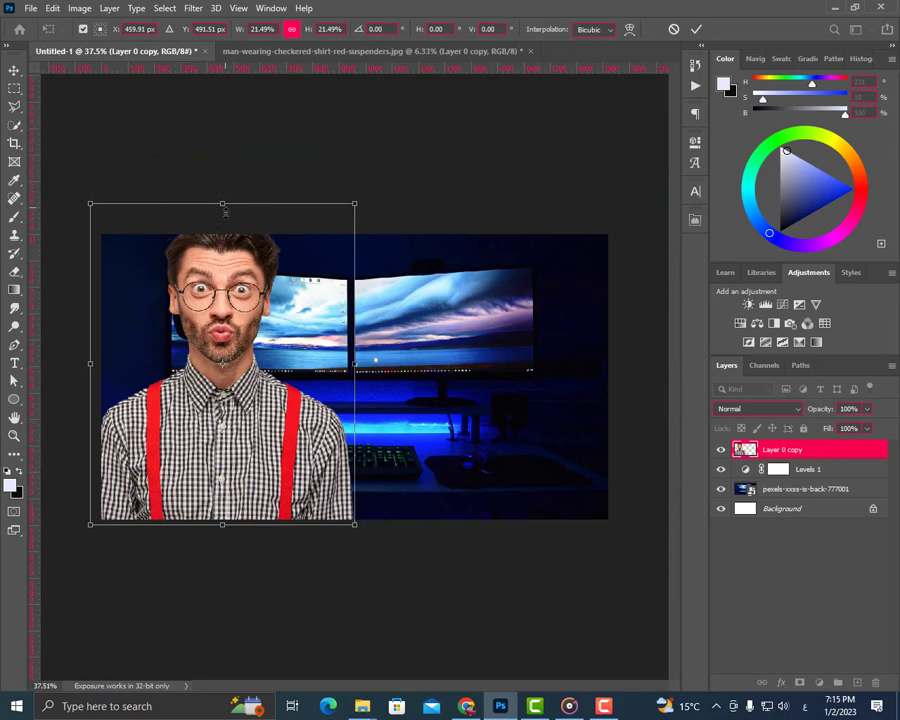
{"action": "left_click_drag", "start_coordinate": [224, 210], "coordinate": [222, 245]}
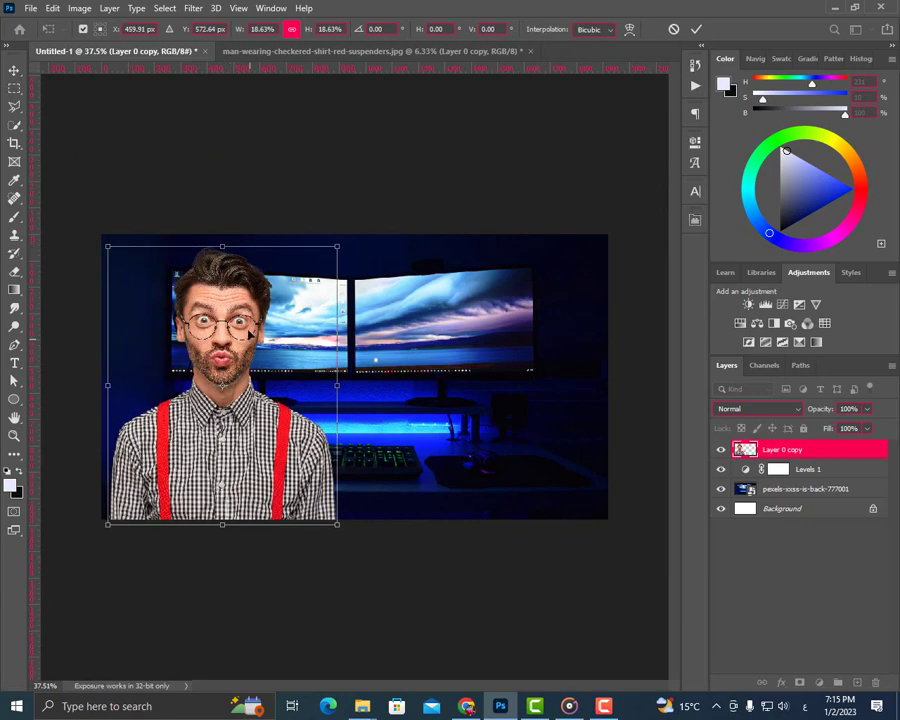
{"action": "left_click_drag", "start_coordinate": [269, 427], "coordinate": [262, 428]}
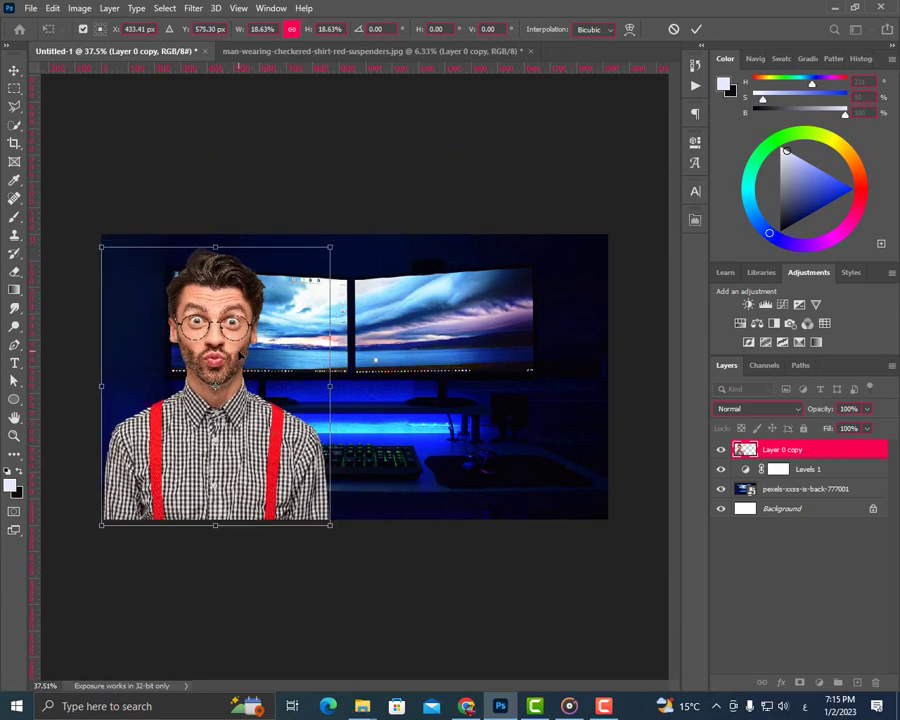
{"action": "left_click_drag", "start_coordinate": [216, 246], "coordinate": [216, 257]}
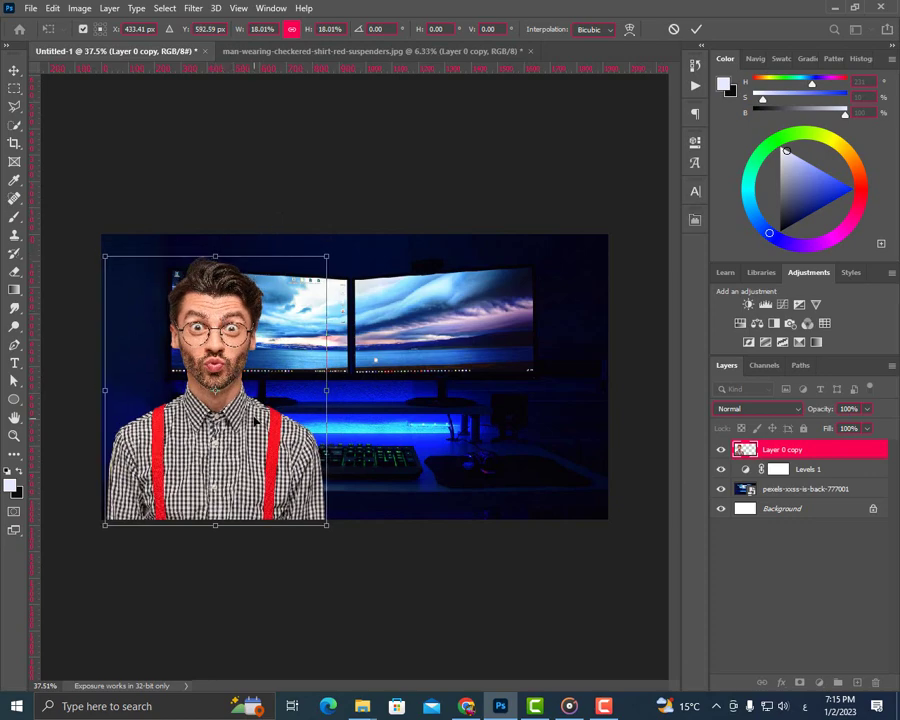
{"action": "left_click_drag", "start_coordinate": [257, 428], "coordinate": [253, 428]}
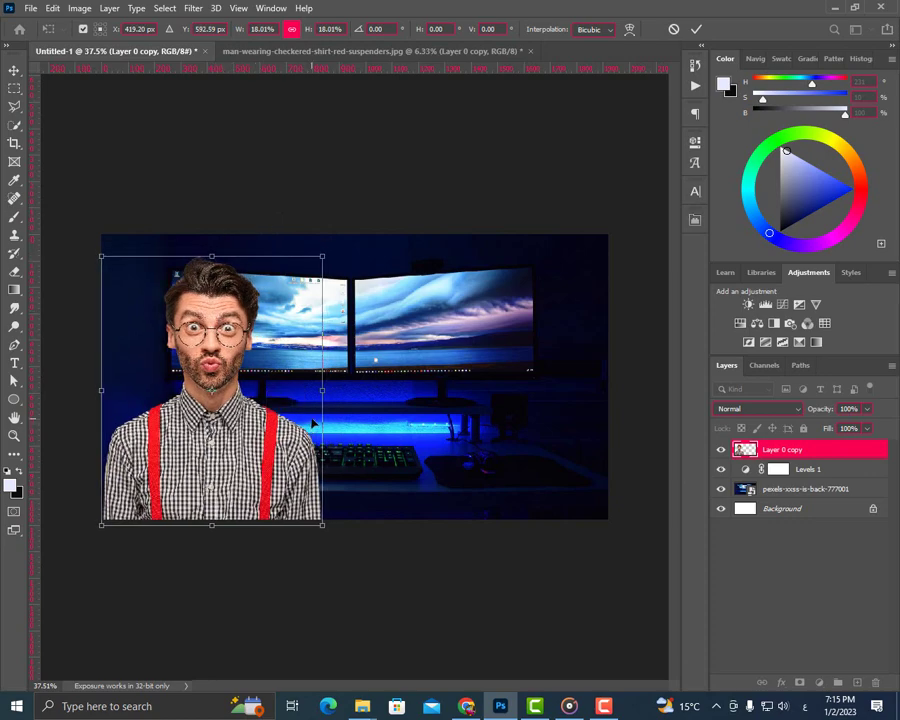
{"action": "left_click_drag", "start_coordinate": [322, 395], "coordinate": [329, 372]}
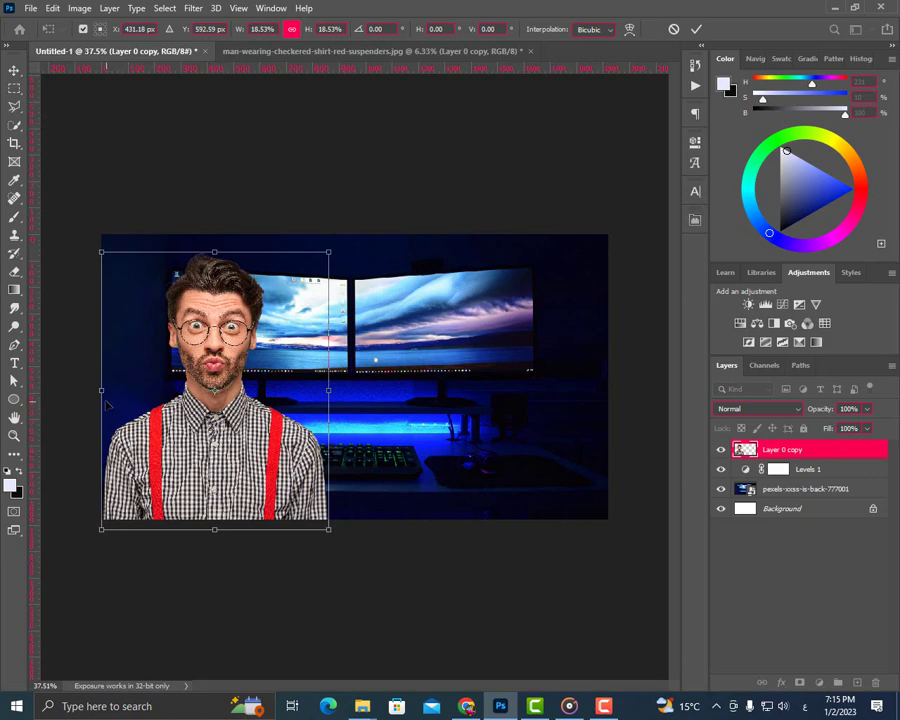
{"action": "left_click_drag", "start_coordinate": [100, 397], "coordinate": [94, 420]}
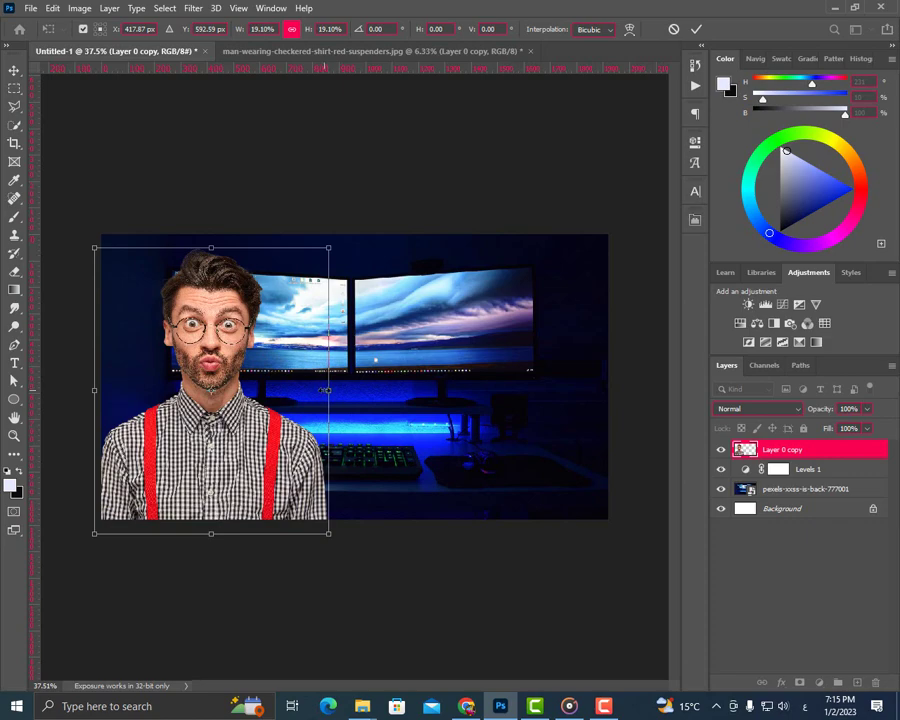
{"action": "left_click_drag", "start_coordinate": [326, 390], "coordinate": [330, 390]}
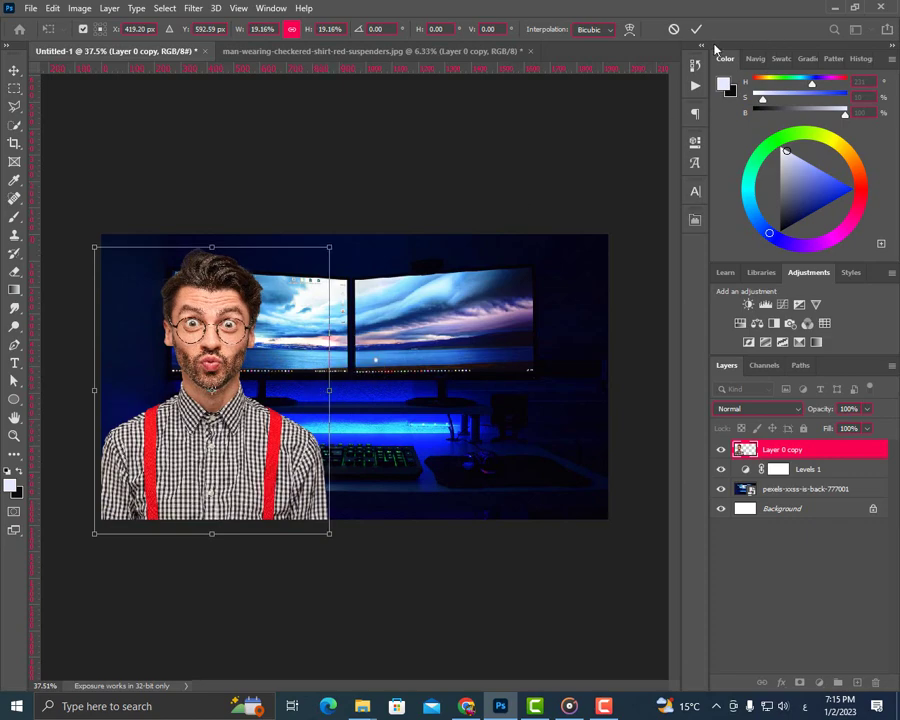
{"action": "left_click", "coordinate": [696, 29]}
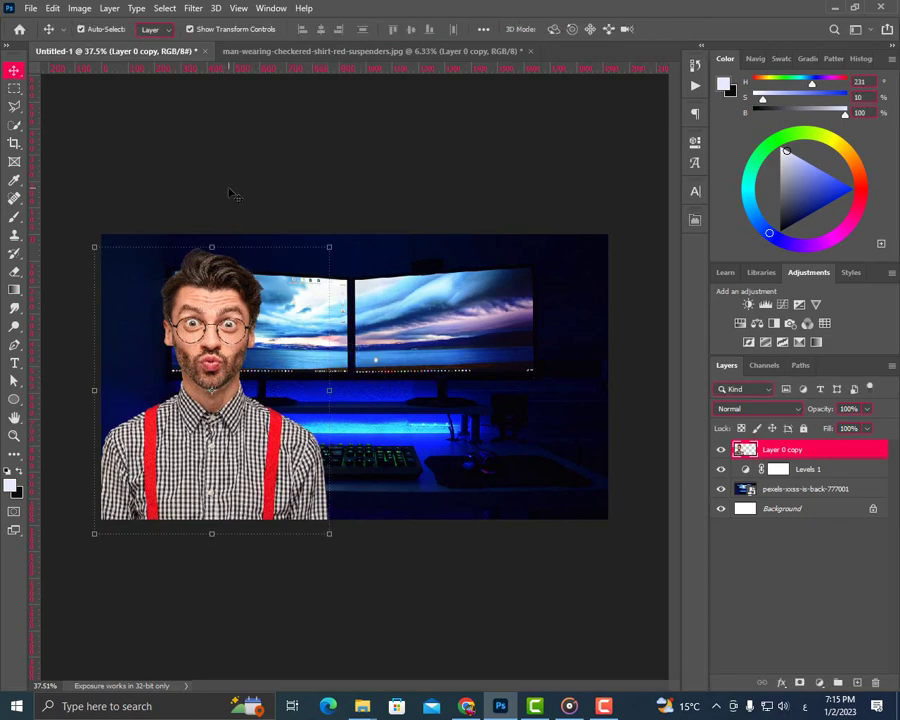
{"action": "left_click", "coordinate": [238, 30]}
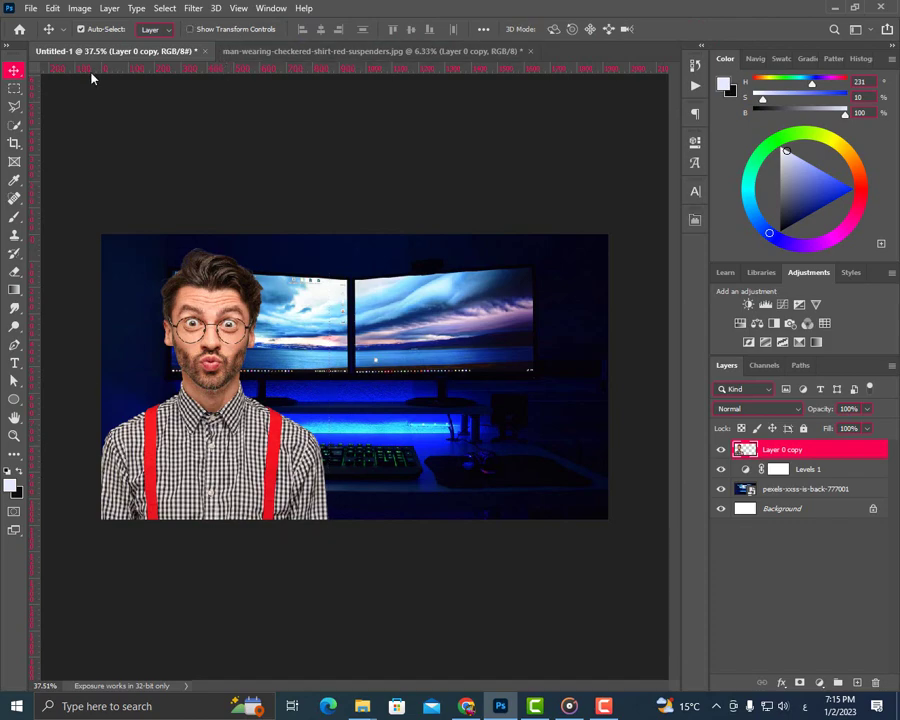
- Add a new blank layer above the man cutout
{"action": "left_click", "coordinate": [13, 125]}
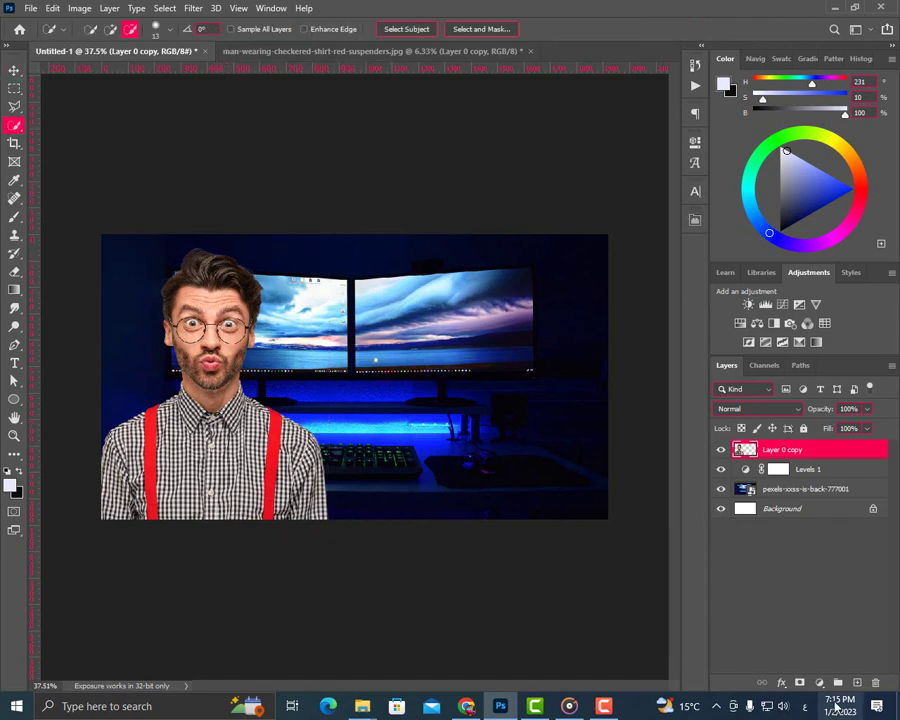
{"action": "key", "text": "ctrl+shift+alt+n"}
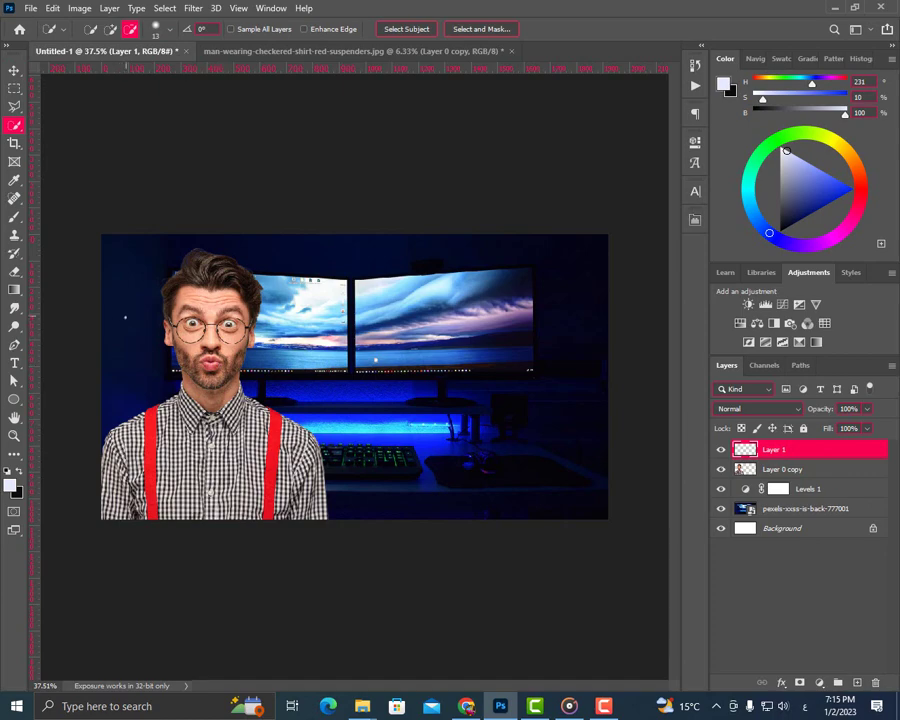
- Set up the Brush at 1102 px and 35% hardness with a pale blue foreground colour of H 231, S 14, B 82
{"action": "left_click", "coordinate": [14, 216]}
{"action": "right_click", "coordinate": [330, 303]}
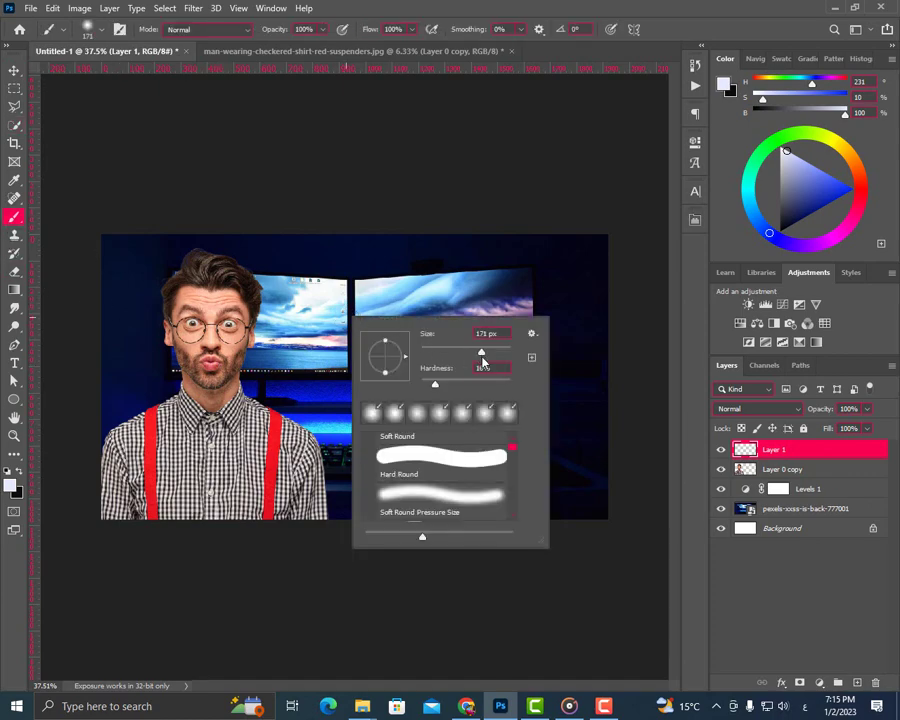
{"action": "left_click_drag", "start_coordinate": [491, 371], "coordinate": [497, 386]}
{"action": "left_click_drag", "start_coordinate": [436, 384], "coordinate": [453, 384]}
{"action": "left_click", "coordinate": [694, 452]}
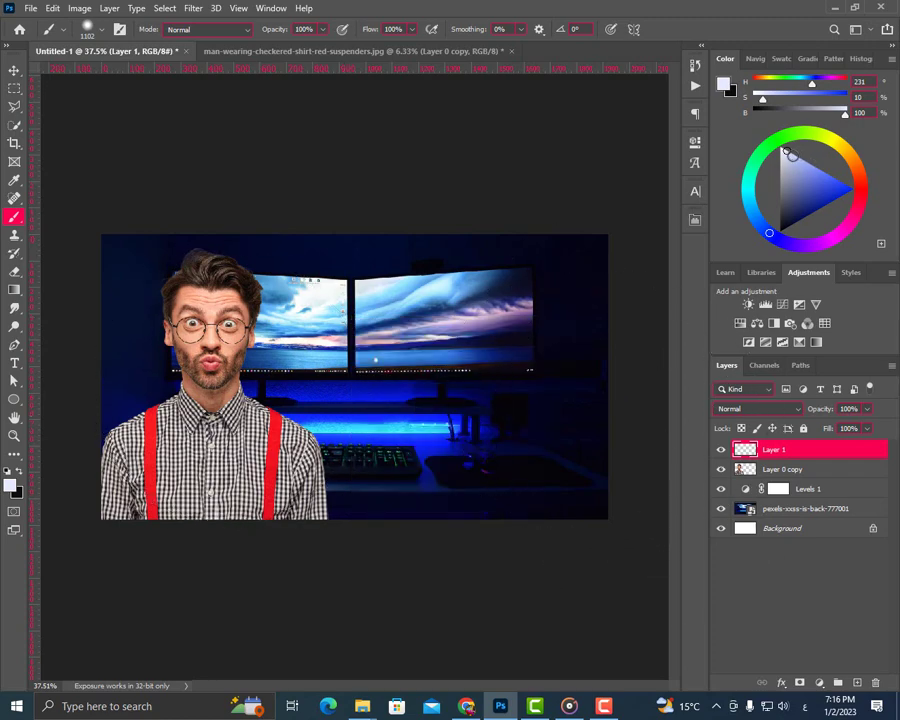
{"action": "left_click", "coordinate": [799, 162]}
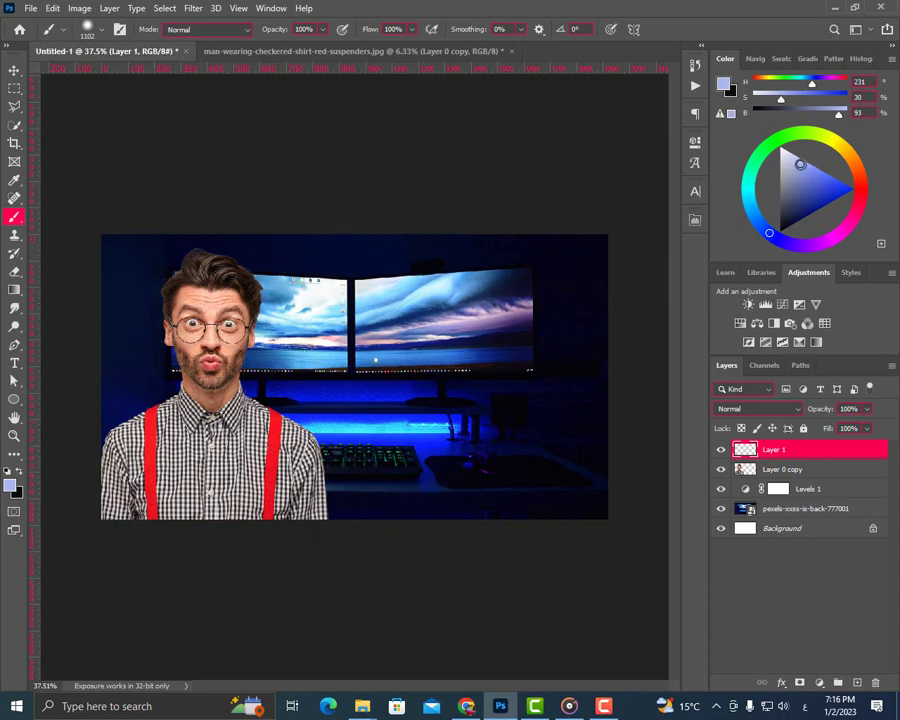
{"action": "left_click_drag", "start_coordinate": [799, 164], "coordinate": [788, 167]}
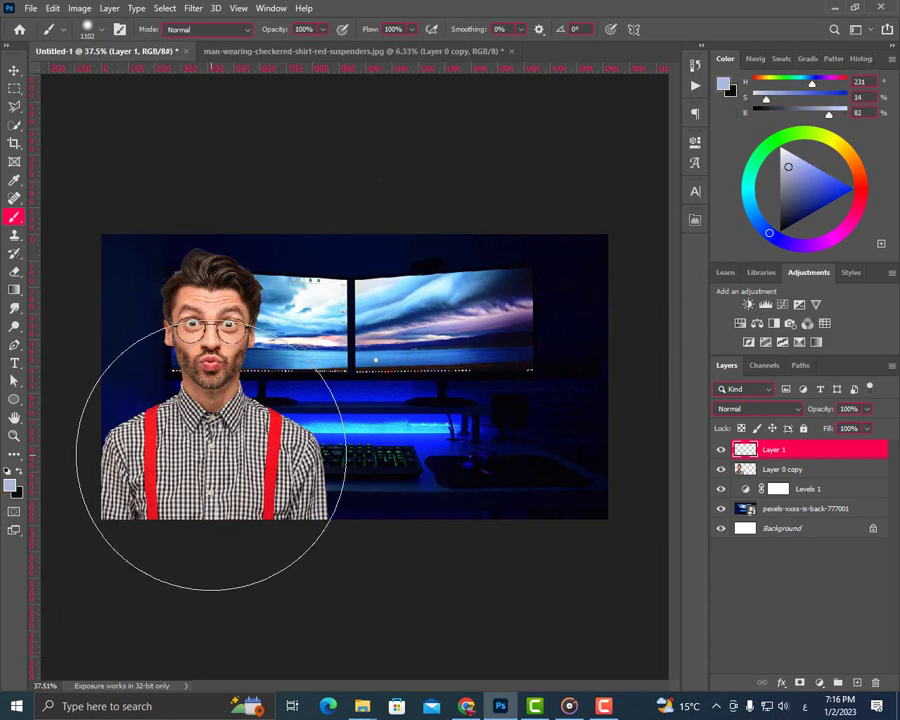
{"action": "left_click_drag", "start_coordinate": [210, 455], "coordinate": [211, 462]}
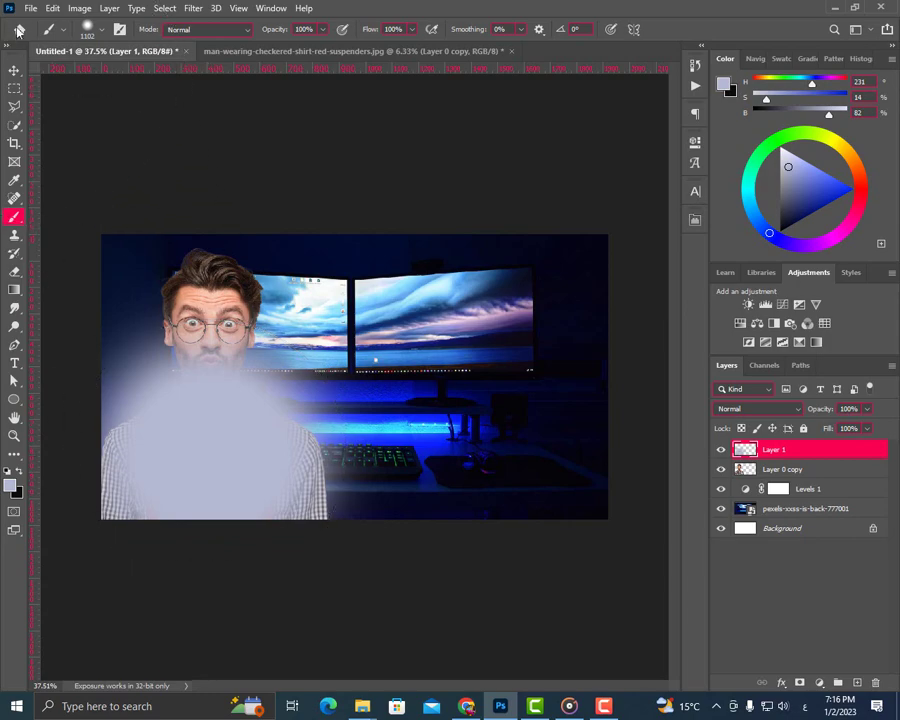
{"action": "left_click", "coordinate": [53, 9]}
{"action": "left_click", "coordinate": [75, 24]}
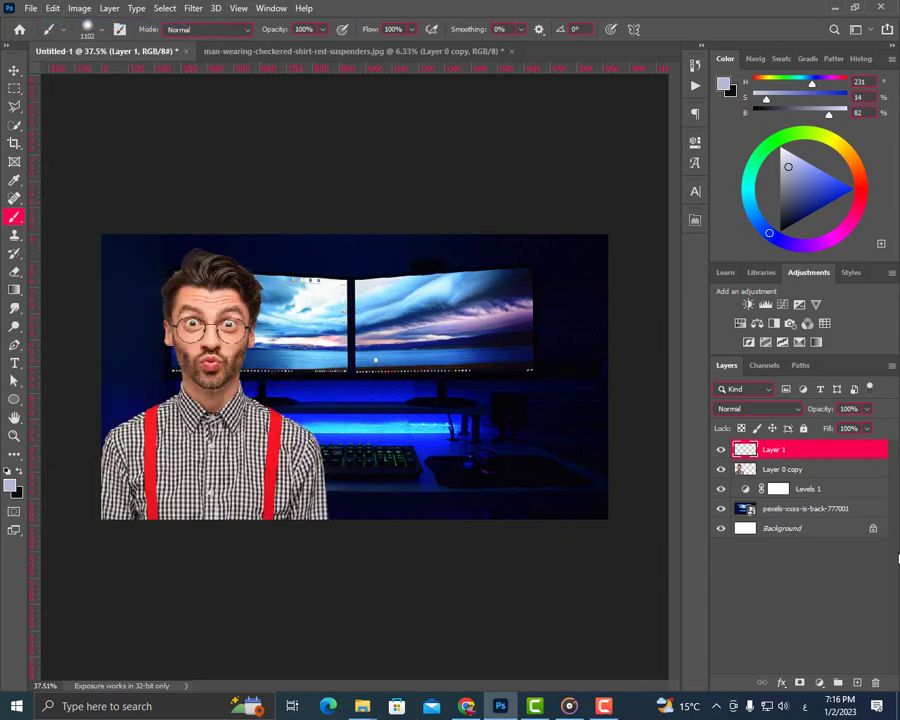
- Move the blank Layer 1 beneath the man's Layer 0 copy in the layer order
{"action": "left_click", "coordinate": [805, 466]}
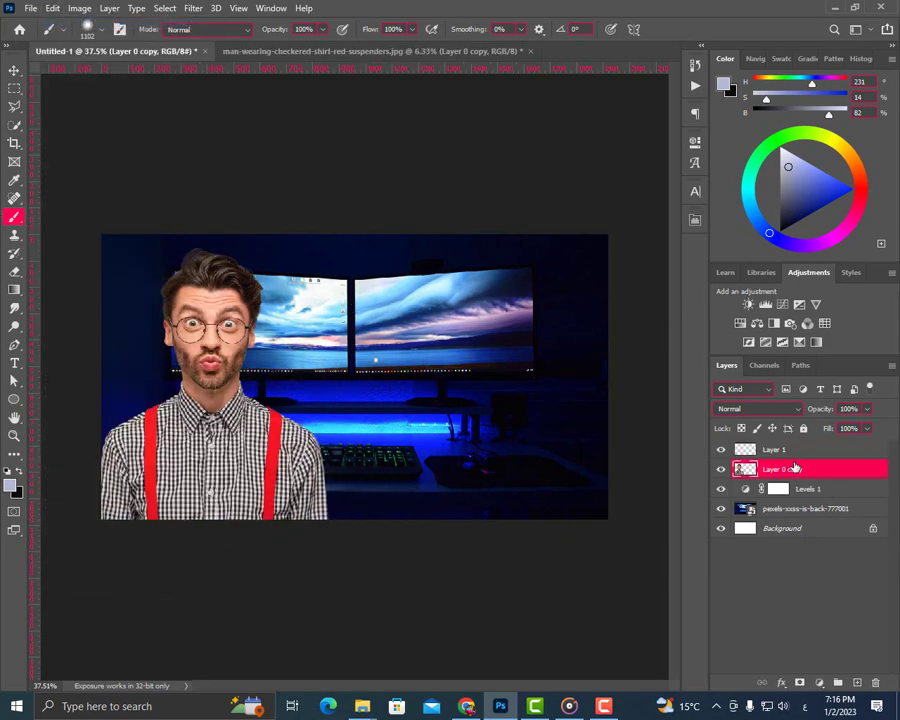
{"action": "left_click", "coordinate": [778, 450]}
{"action": "left_click_drag", "start_coordinate": [778, 452], "coordinate": [785, 478]}
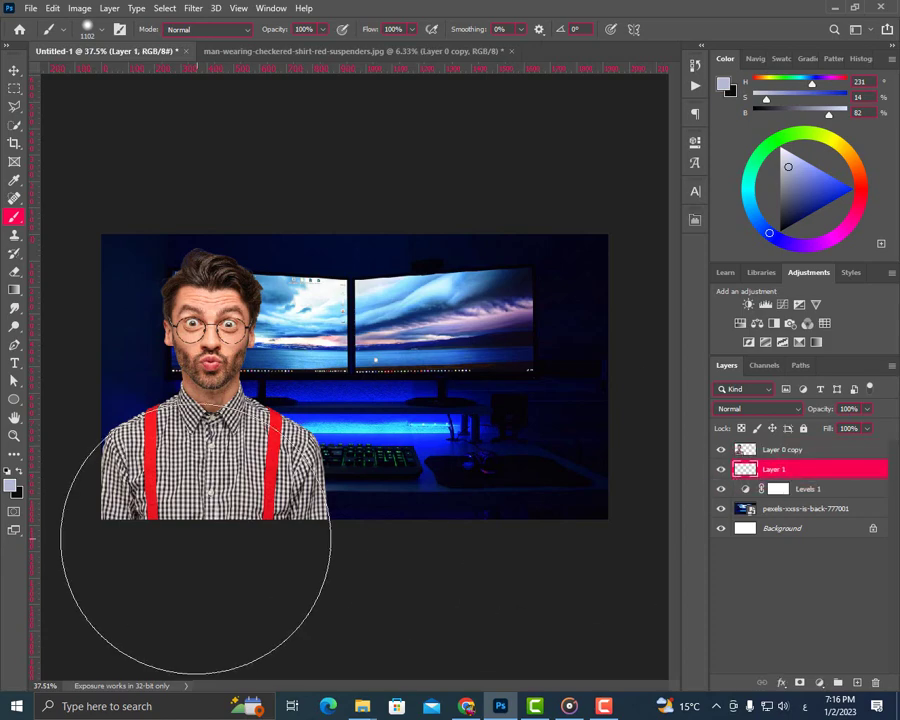
- Paint one large soft pale blue glow behind the man's torso on Layer 1 and lower the layer's opacity to 78%
{"action": "left_click", "coordinate": [210, 455]}
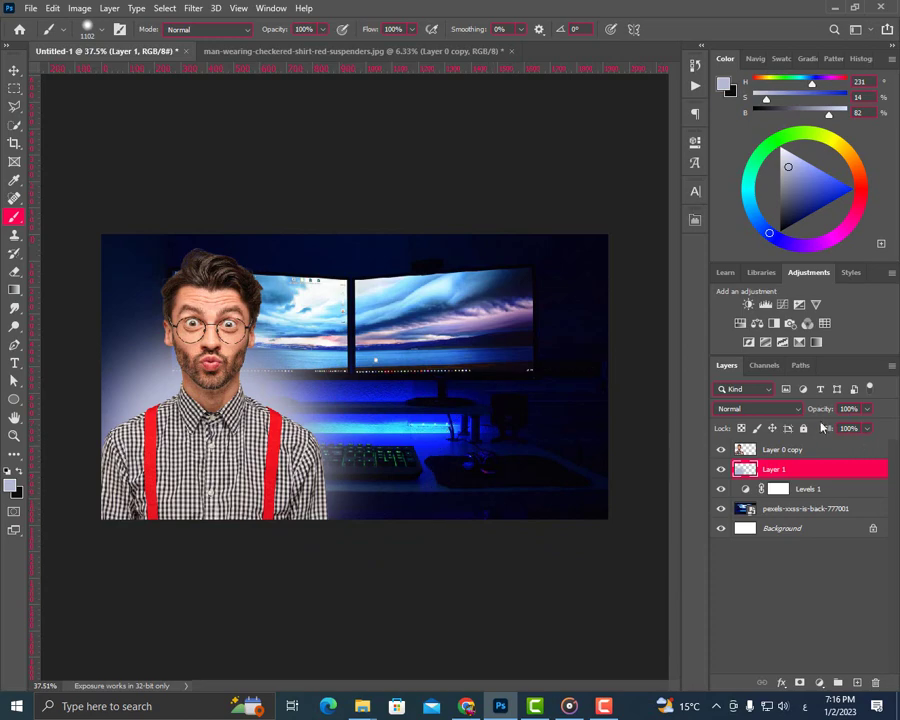
{"action": "left_click_drag", "start_coordinate": [824, 412], "coordinate": [809, 428]}
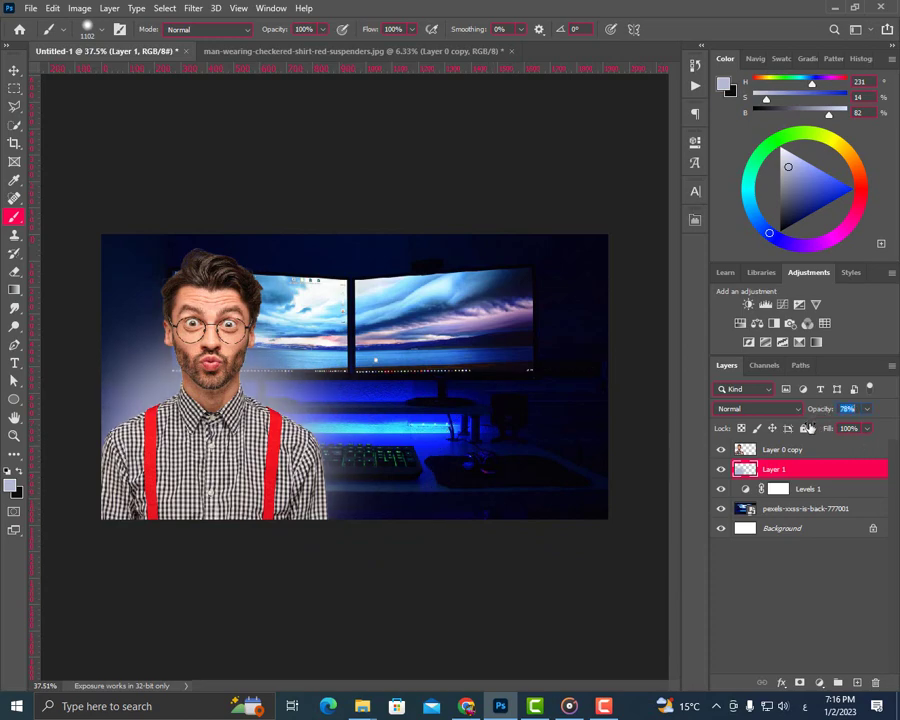
- Set the Brush to 511 px and 20% hardness, with 53% flow and 55% opacity
{"action": "right_click", "coordinate": [494, 358]}
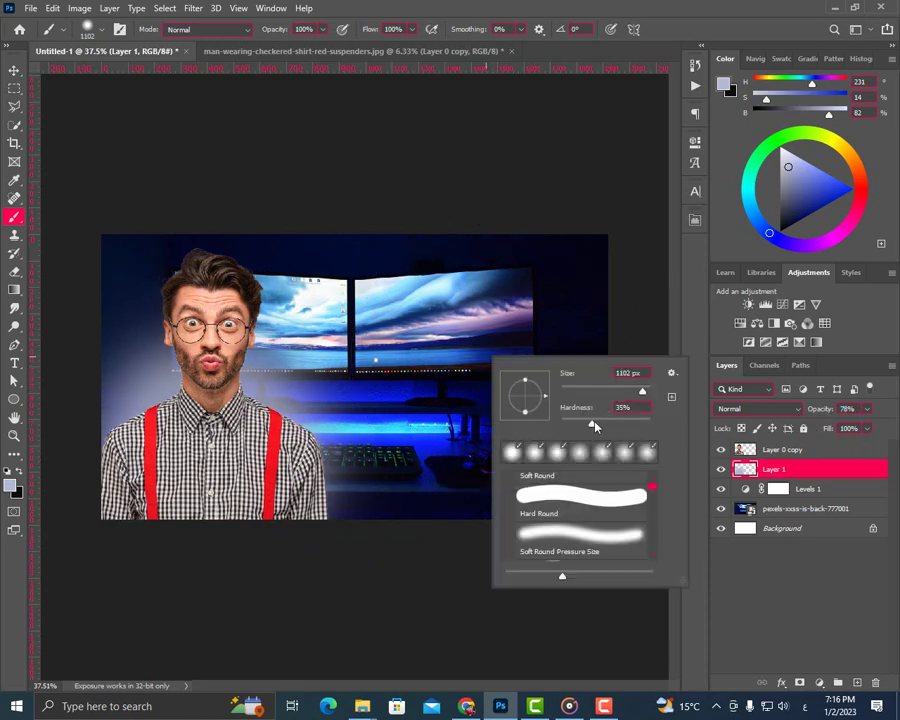
{"action": "left_click_drag", "start_coordinate": [594, 426], "coordinate": [579, 426]}
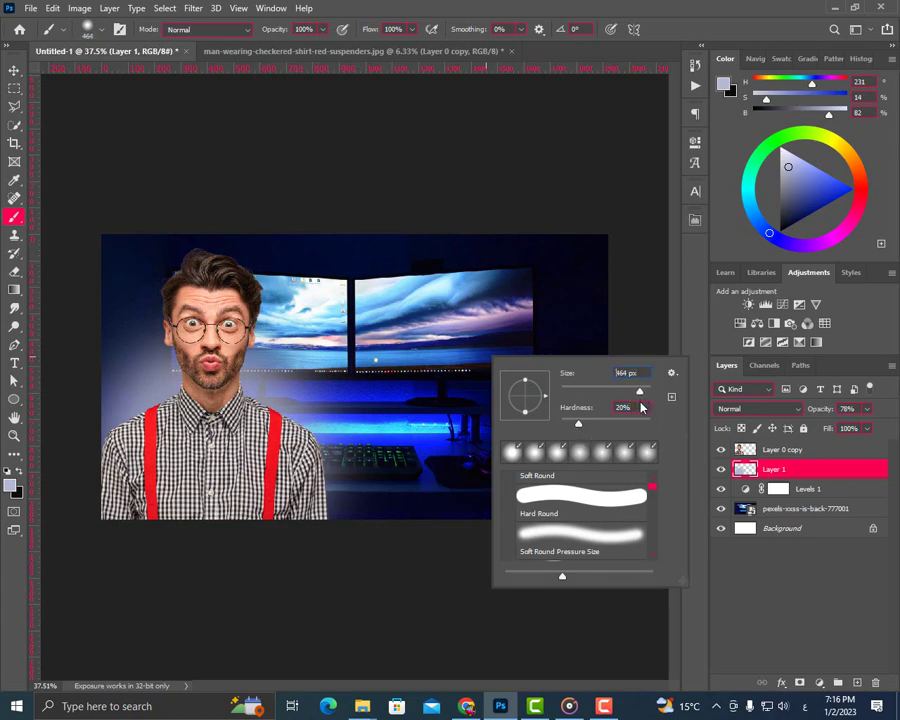
{"action": "left_click_drag", "start_coordinate": [641, 407], "coordinate": [640, 407]}
{"action": "left_click_drag", "start_coordinate": [641, 398], "coordinate": [643, 404]}
{"action": "left_click_drag", "start_coordinate": [374, 31], "coordinate": [369, 43]}
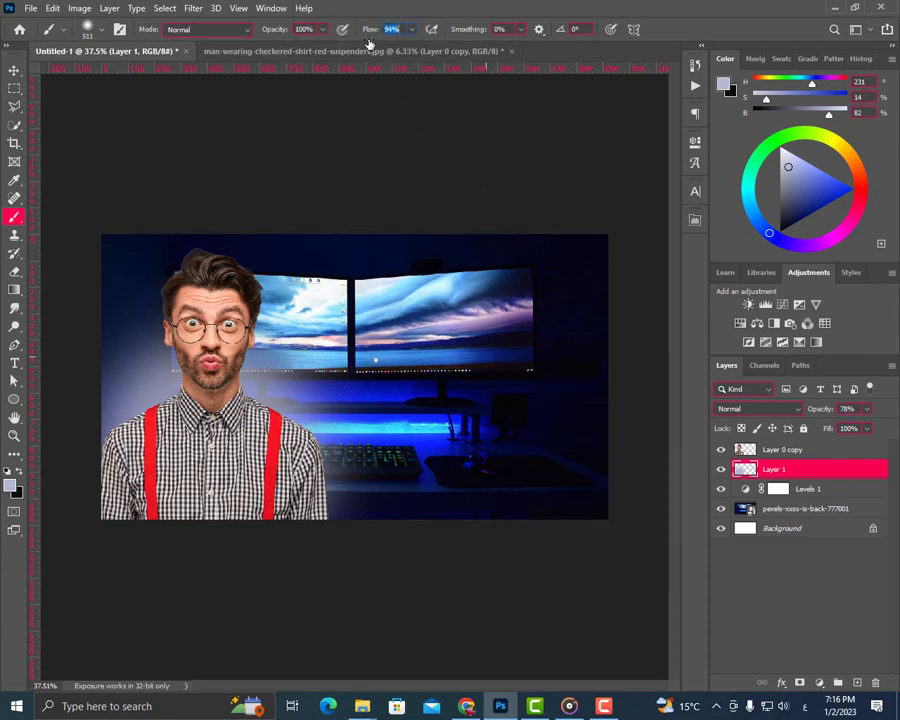
{"action": "key", "text": "Return"}
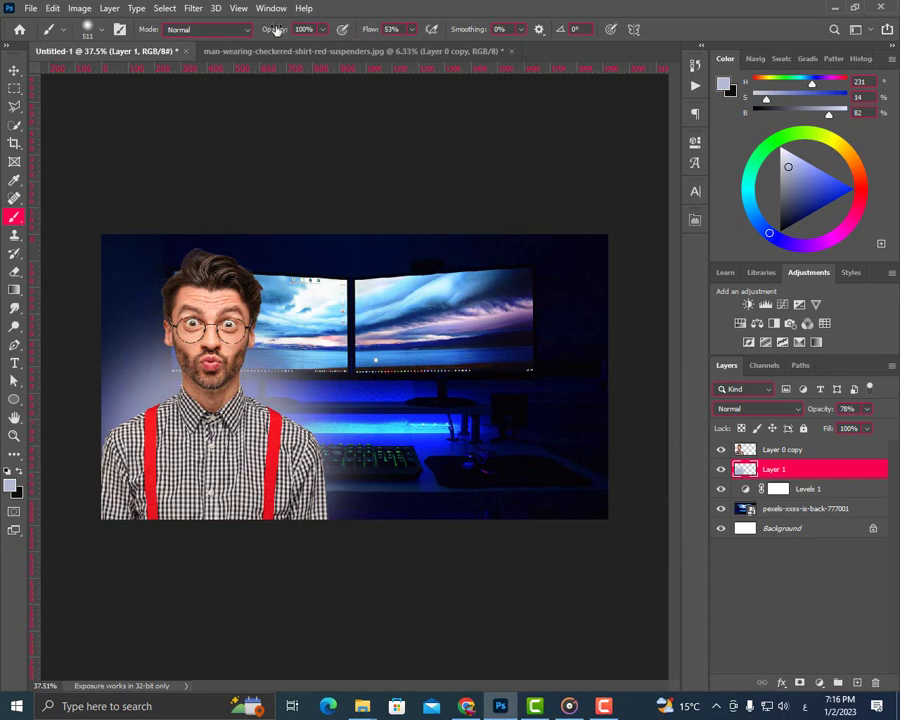
{"action": "left_click_drag", "start_coordinate": [276, 29], "coordinate": [245, 66]}
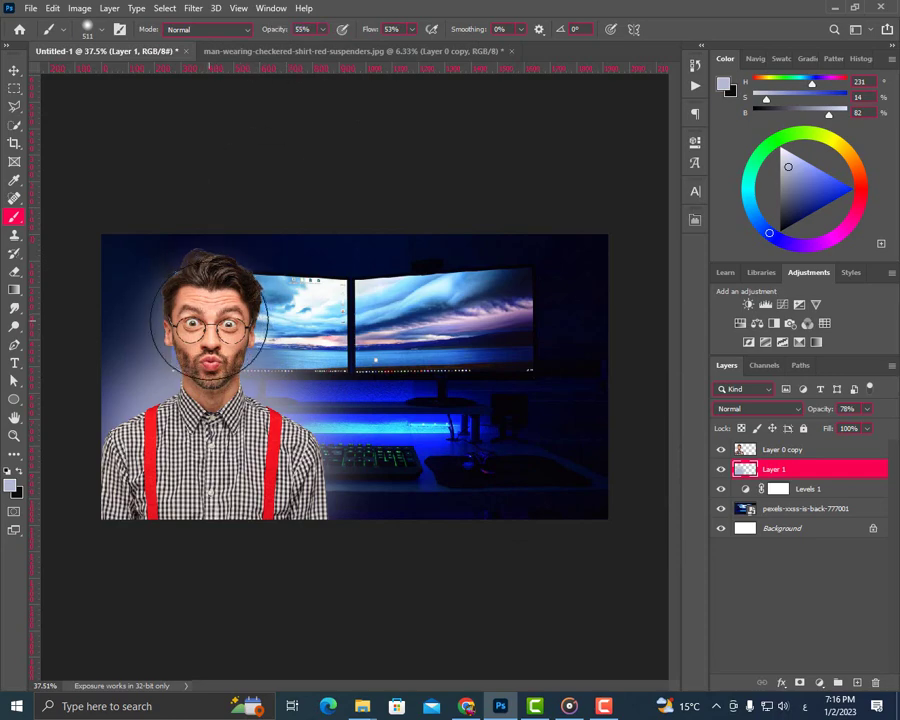
- Paint a soft pale blue glow behind the man's head on Layer 1 and adjust that layer's opacity
{"action": "left_click", "coordinate": [209, 318]}
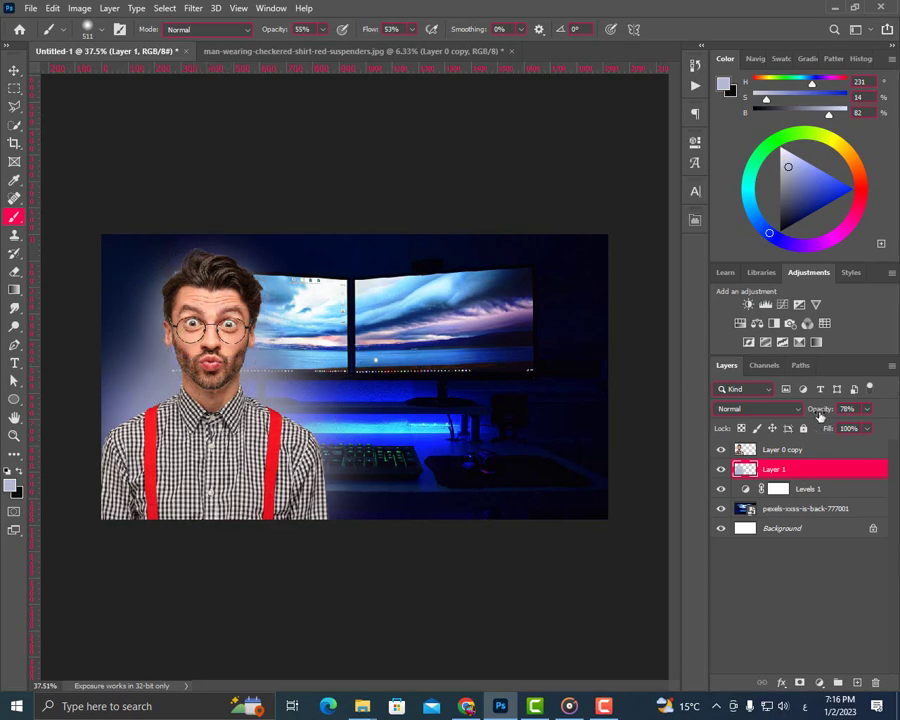
{"action": "mouse_move", "coordinate": [820, 416]}
{"action": "left_mouse_down"}
{"action": "mouse_move", "coordinate": [811, 442]}
{"action": "mouse_move", "coordinate": [816, 434]}
{"action": "left_mouse_up"}
- Add a new blank layer above the man's Layer 0 copy and clip it to the cutout
{"action": "left_click", "coordinate": [816, 451]}
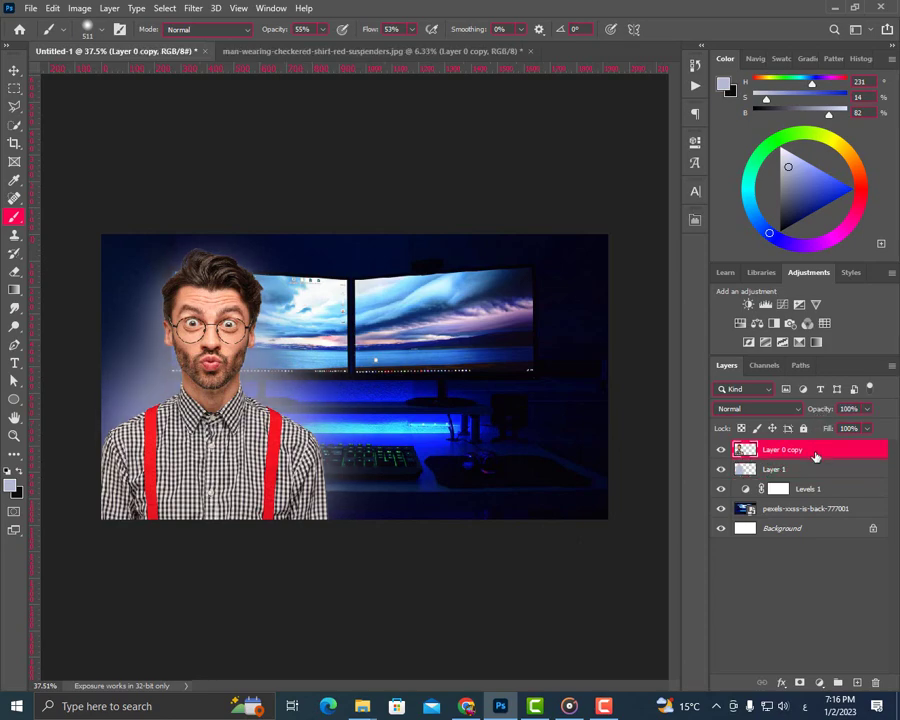
{"action": "key", "text": "ctrl+shift+alt+n"}
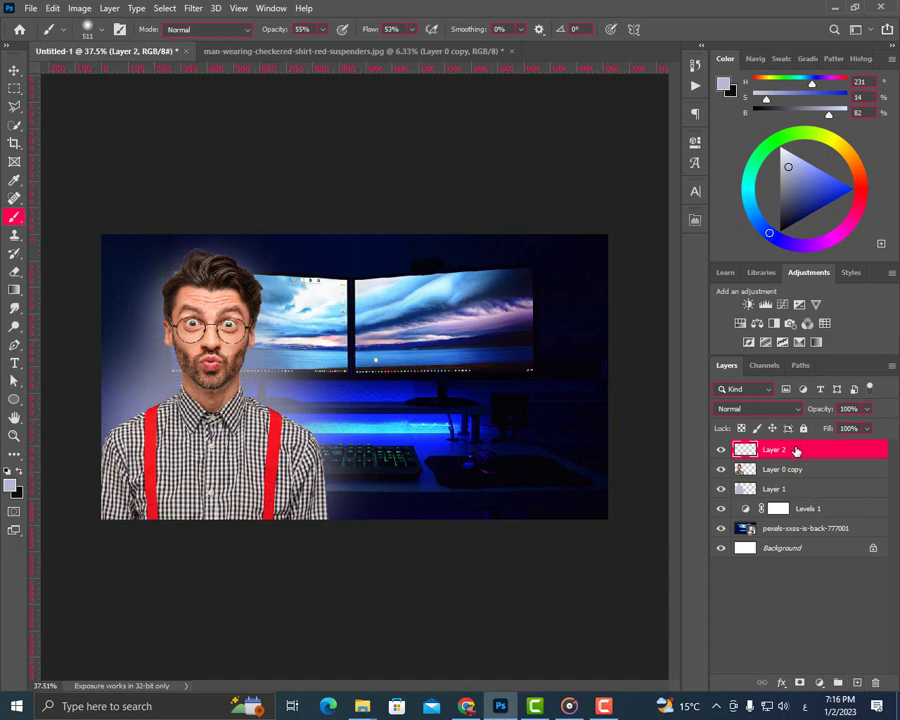
{"action": "right_click", "coordinate": [797, 450]}
{"action": "left_click", "coordinate": [654, 367]}
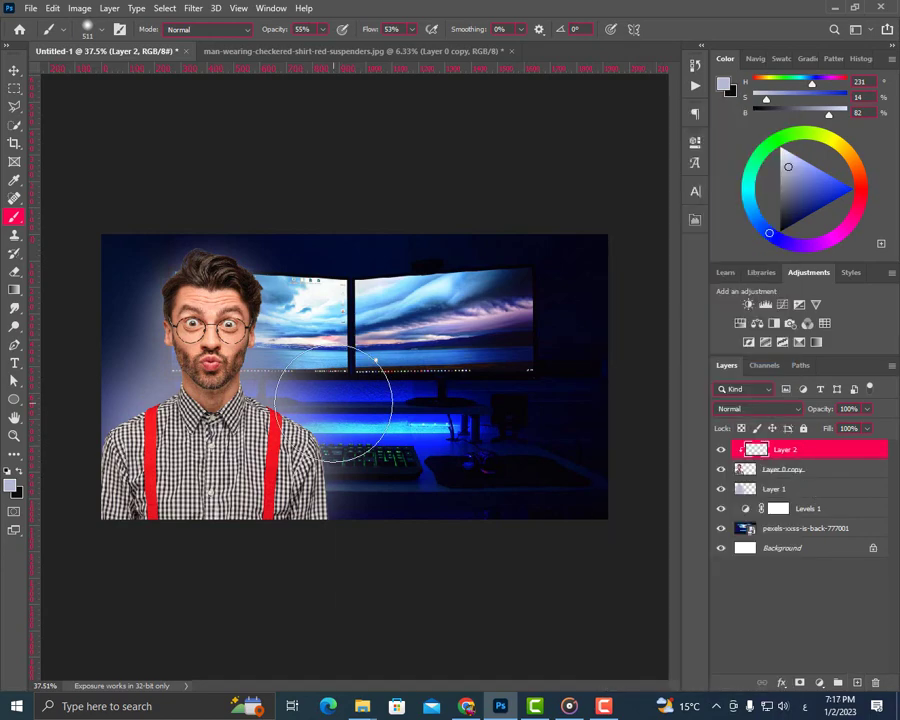
- Set the Brush to 127 px and 0% hardness with a light blue foreground colour of H 231, S 26, B 100
{"action": "right_click", "coordinate": [530, 444]}
{"action": "left_click_drag", "start_coordinate": [485, 441], "coordinate": [386, 484]}
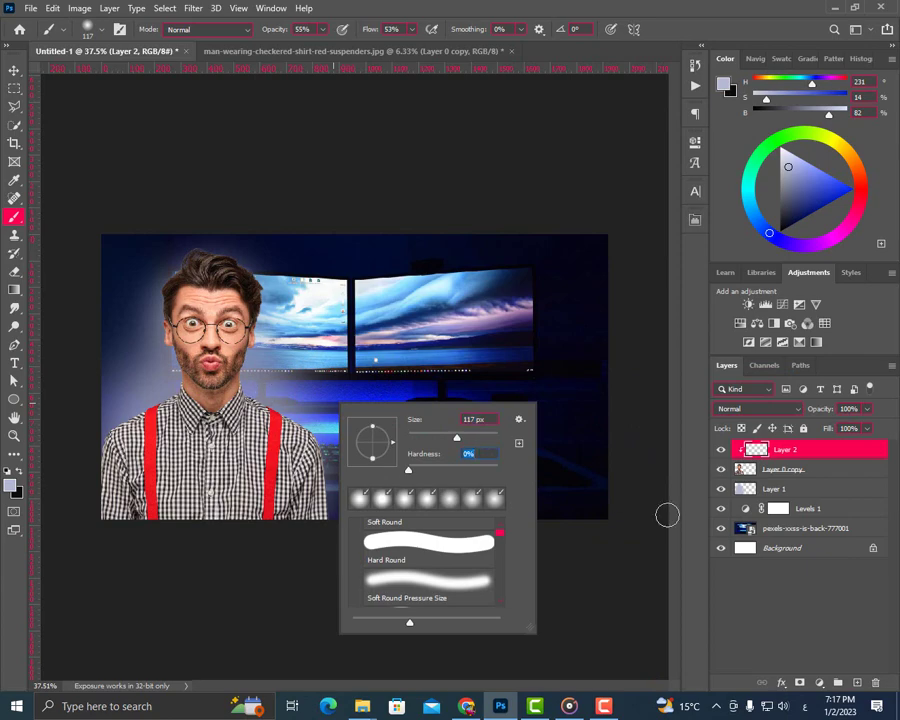
{"action": "left_click", "coordinate": [459, 439]}
{"action": "left_click", "coordinate": [688, 491]}
{"action": "scroll", "coordinate": [91, 408], "scroll_direction": "up", "scroll_amount": 2}
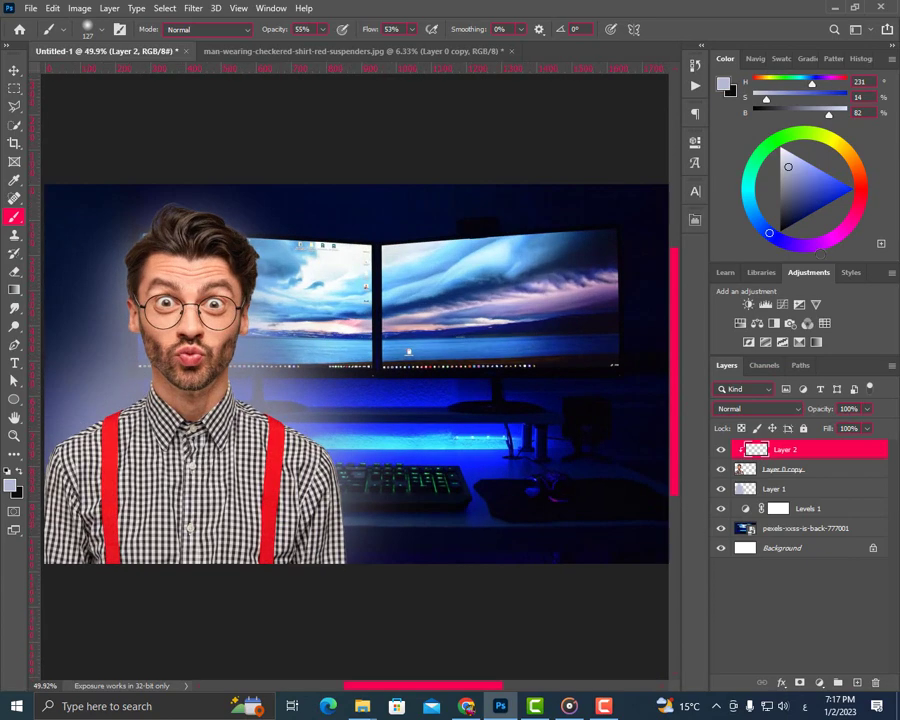
{"action": "left_click_drag", "start_coordinate": [791, 165], "coordinate": [816, 164]}
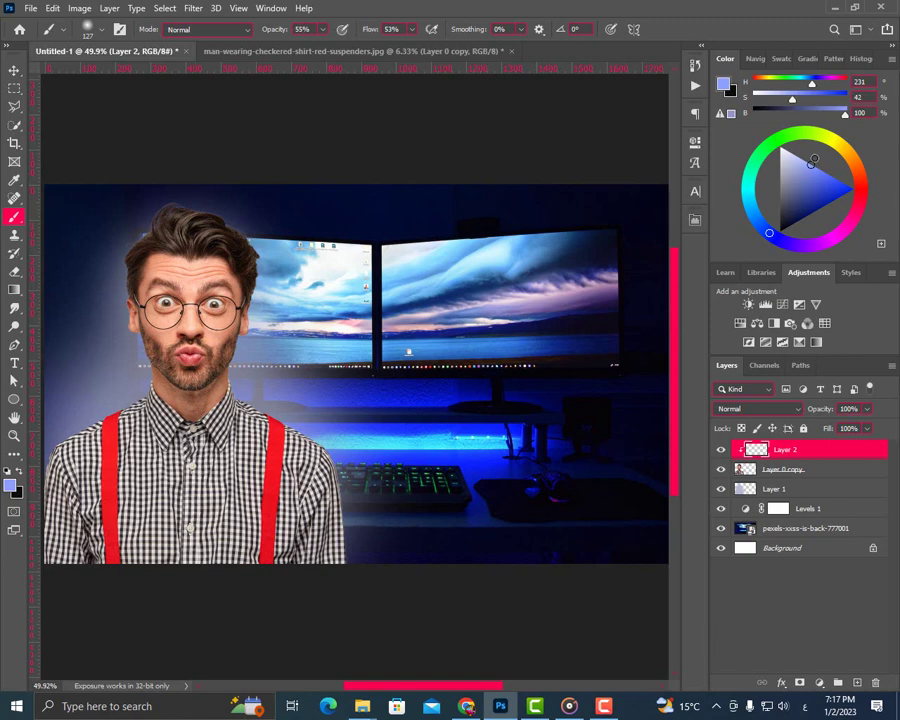
{"action": "left_click_drag", "start_coordinate": [815, 158], "coordinate": [806, 140]}
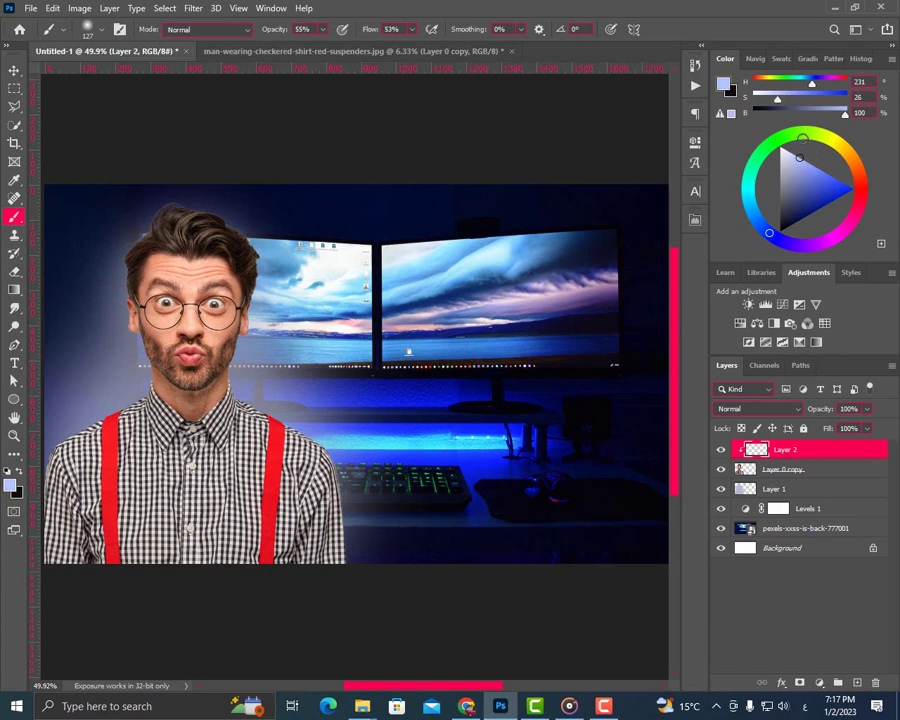
- Paint a faint blue light over the man's neck and shoulder edge on Layer 2 at 12% flow and 14% brush opacity
{"action": "scroll", "coordinate": [155, 314], "scroll_direction": "down", "scroll_amount": 4}
{"action": "scroll", "coordinate": [155, 314], "scroll_direction": "up", "scroll_amount": 4}
{"action": "scroll", "coordinate": [151, 346], "scroll_direction": "down", "scroll_amount": 4}
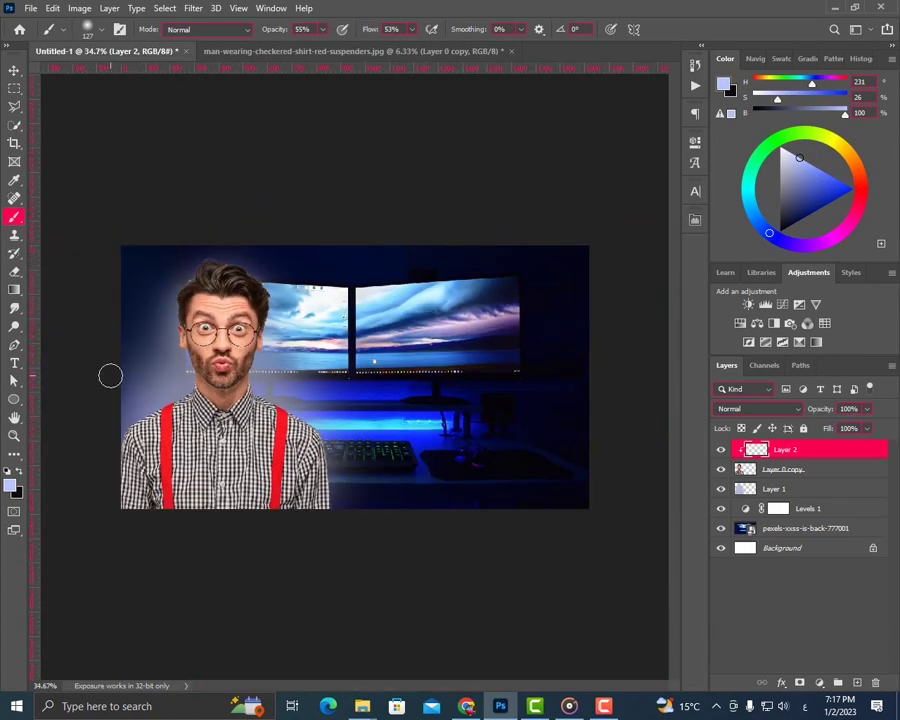
{"action": "scroll", "coordinate": [100, 355], "scroll_direction": "up", "scroll_amount": 1}
{"action": "scroll", "coordinate": [106, 335], "scroll_direction": "up", "scroll_amount": 1}
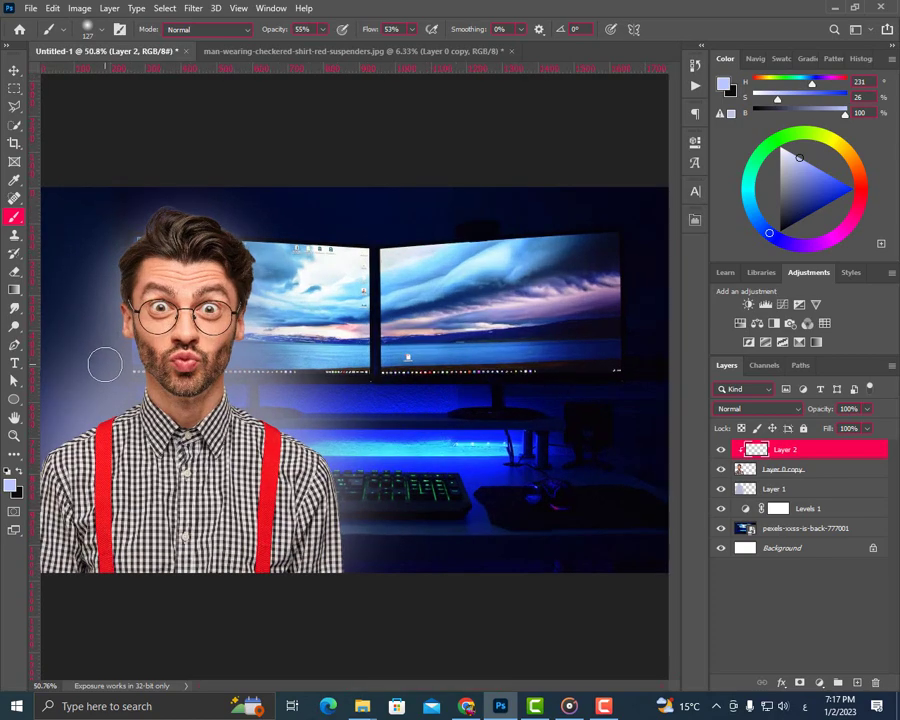
{"action": "scroll", "coordinate": [104, 370], "scroll_direction": "down", "scroll_amount": 1}
{"action": "scroll", "coordinate": [104, 370], "scroll_direction": "up", "scroll_amount": 3}
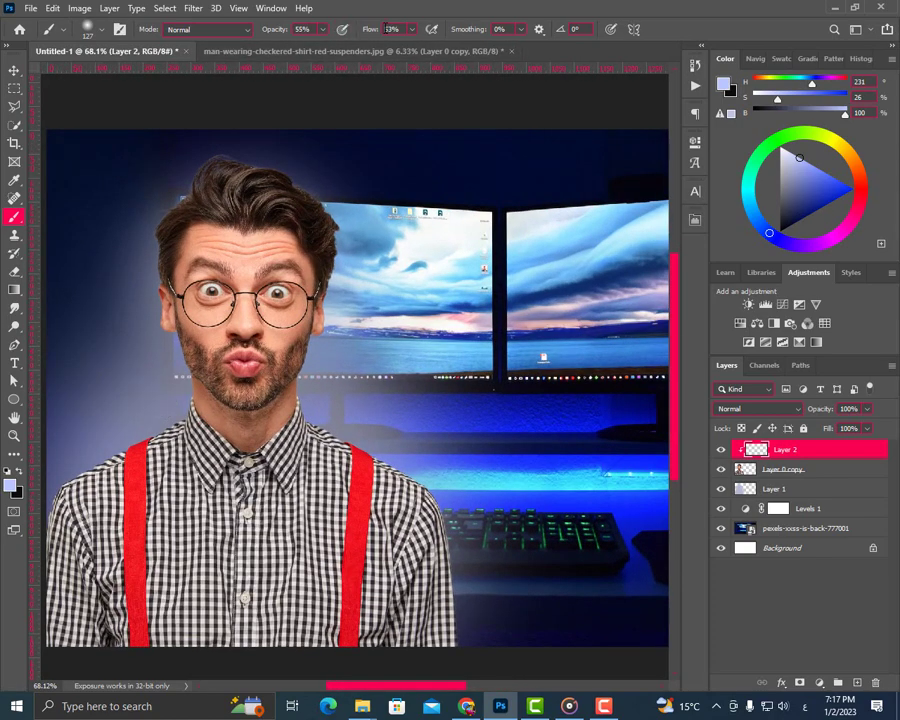
{"action": "left_click_drag", "start_coordinate": [372, 33], "coordinate": [334, 50]}
{"action": "left_click_drag", "start_coordinate": [278, 33], "coordinate": [249, 78]}
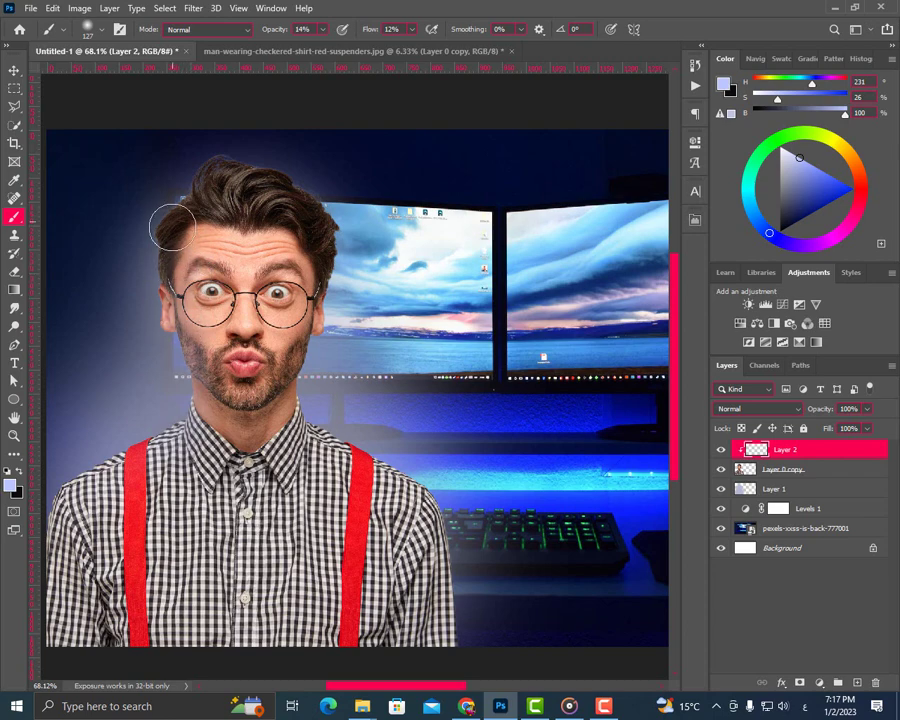
{"action": "mouse_move", "coordinate": [200, 410]}
{"action": "left_mouse_down"}
{"action": "mouse_move", "coordinate": [147, 476]}
{"action": "mouse_move", "coordinate": [223, 393]}
{"action": "mouse_move", "coordinate": [147, 482]}
{"action": "mouse_move", "coordinate": [175, 421]}
{"action": "mouse_move", "coordinate": [135, 444]}
{"action": "left_mouse_up"}
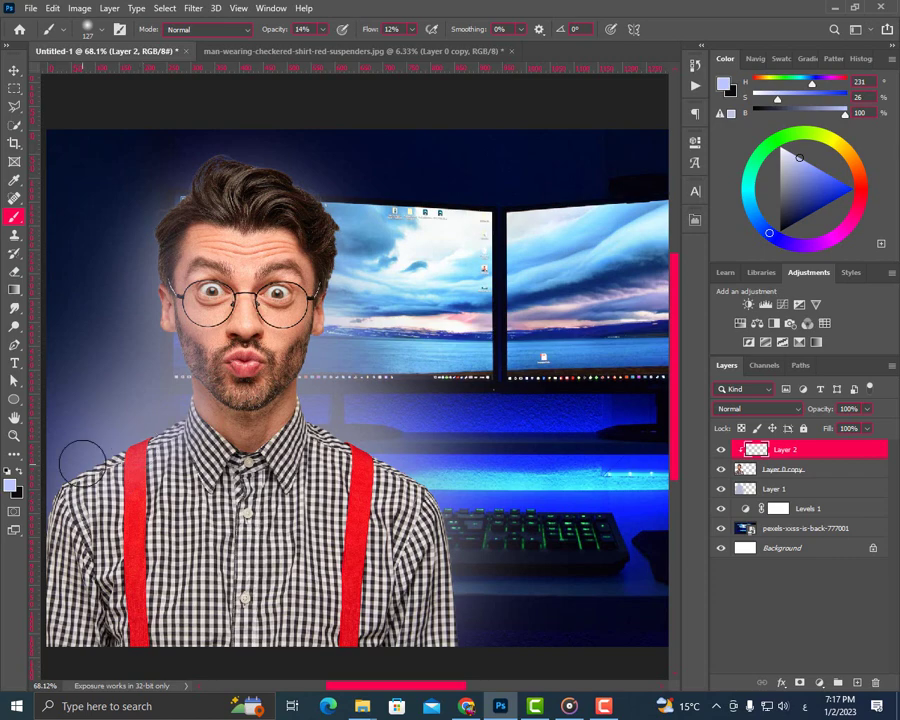
- Paint a blue rim light down the man's hair, ear and shoulder with a 67 px brush at 73% flow, and lower Layer 2 to 78% opacity
{"action": "left_click_drag", "start_coordinate": [367, 33], "coordinate": [428, 33]}
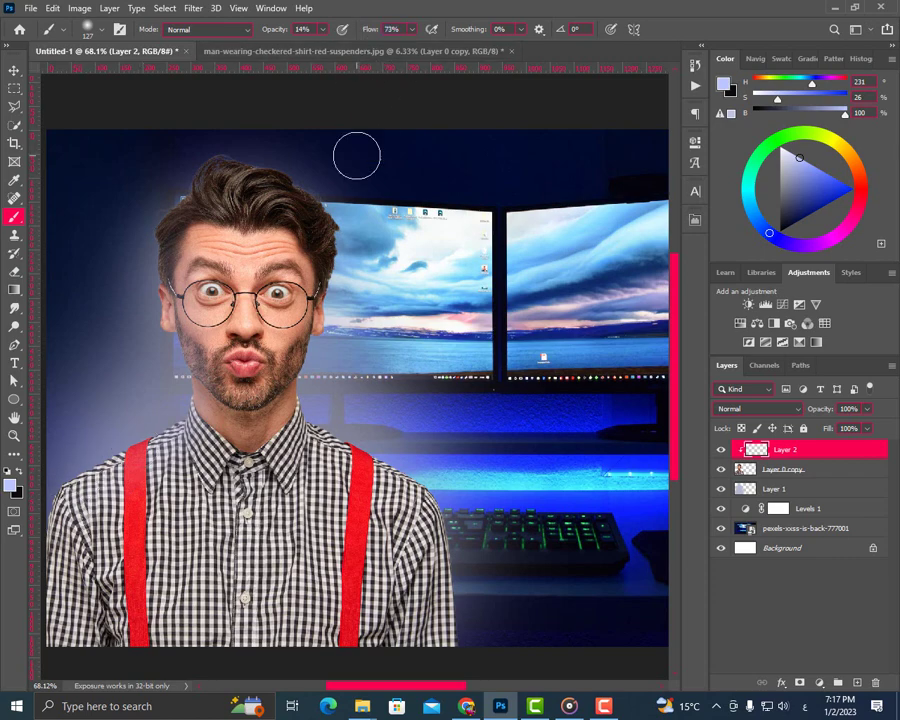
{"action": "right_click", "coordinate": [355, 223]}
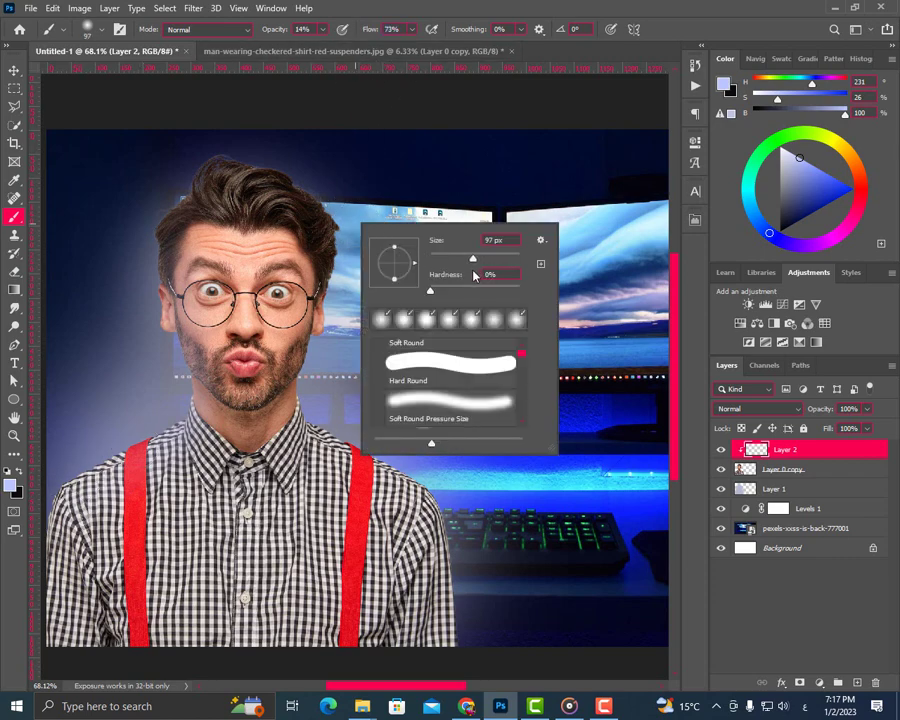
{"action": "left_click_drag", "start_coordinate": [473, 258], "coordinate": [458, 258]}
{"action": "mouse_move", "coordinate": [158, 239]}
{"action": "left_mouse_down"}
{"action": "mouse_move", "coordinate": [160, 362]}
{"action": "mouse_move", "coordinate": [165, 292]}
{"action": "mouse_move", "coordinate": [181, 397]}
{"action": "mouse_move", "coordinate": [162, 316]}
{"action": "mouse_move", "coordinate": [188, 391]}
{"action": "mouse_move", "coordinate": [169, 332]}
{"action": "mouse_move", "coordinate": [178, 433]}
{"action": "mouse_move", "coordinate": [185, 411]}
{"action": "mouse_move", "coordinate": [110, 476]}
{"action": "mouse_move", "coordinate": [147, 442]}
{"action": "mouse_move", "coordinate": [122, 463]}
{"action": "mouse_move", "coordinate": [136, 452]}
{"action": "mouse_move", "coordinate": [104, 469]}
{"action": "mouse_move", "coordinate": [68, 470]}
{"action": "mouse_move", "coordinate": [42, 574]}
{"action": "left_mouse_up"}
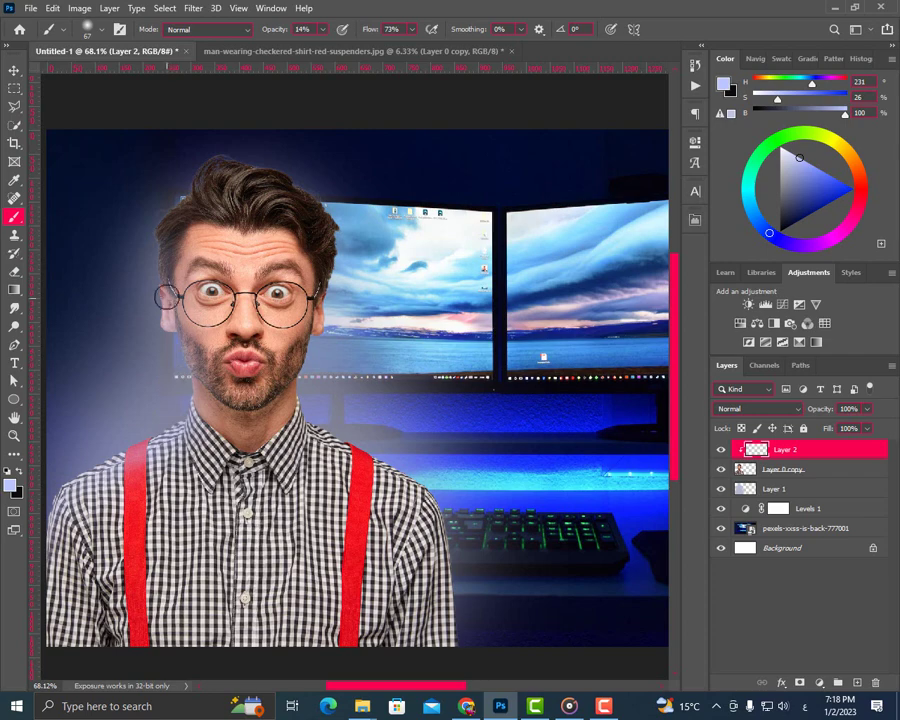
{"action": "mouse_move", "coordinate": [166, 298]}
{"action": "left_mouse_down"}
{"action": "mouse_move", "coordinate": [167, 238]}
{"action": "mouse_move", "coordinate": [169, 312]}
{"action": "mouse_move", "coordinate": [167, 224]}
{"action": "mouse_move", "coordinate": [169, 316]}
{"action": "left_mouse_up"}
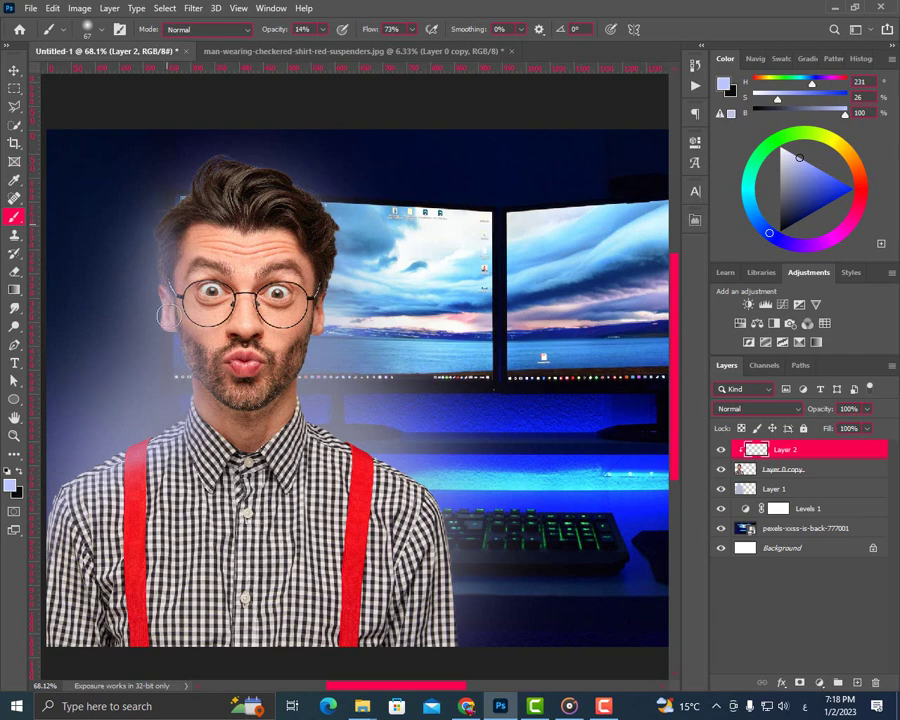
{"action": "scroll", "coordinate": [162, 335], "scroll_direction": "down", "scroll_amount": 3}
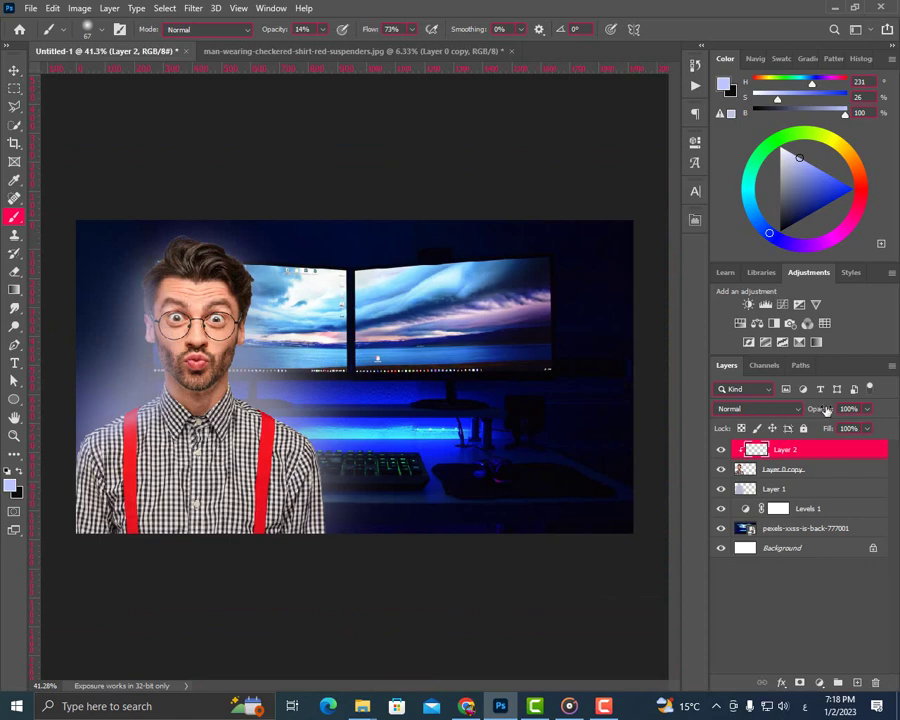
{"action": "left_click_drag", "start_coordinate": [826, 411], "coordinate": [810, 428]}
- Set the Brush to 464 px, 0% hardness, 100% opacity and 100% flow, with a paler blue of H 231, S 19, B 100
{"action": "right_click", "coordinate": [374, 372]}
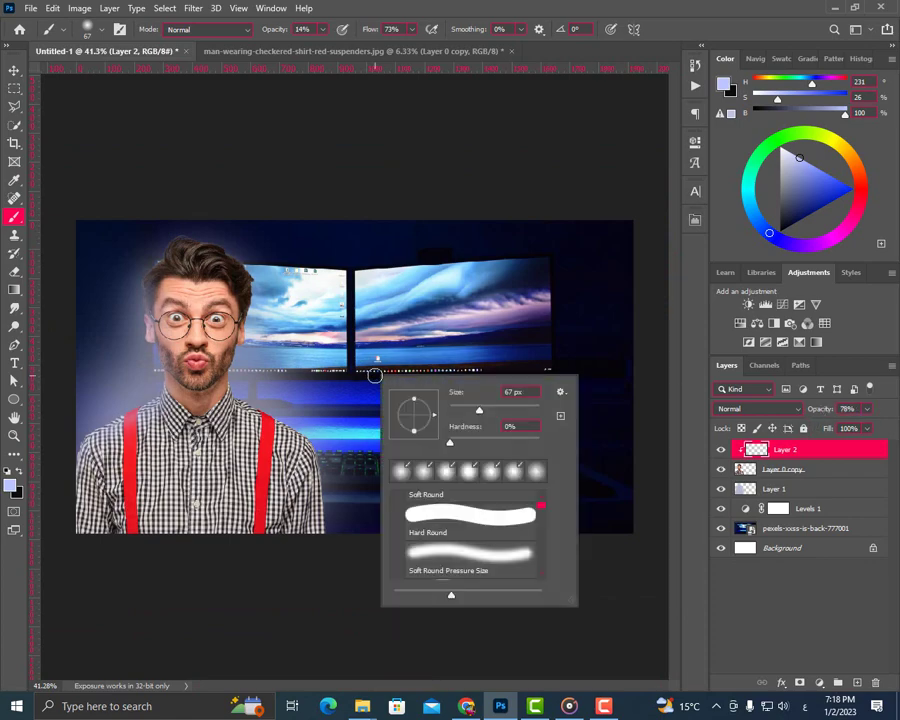
{"action": "left_click", "coordinate": [524, 411]}
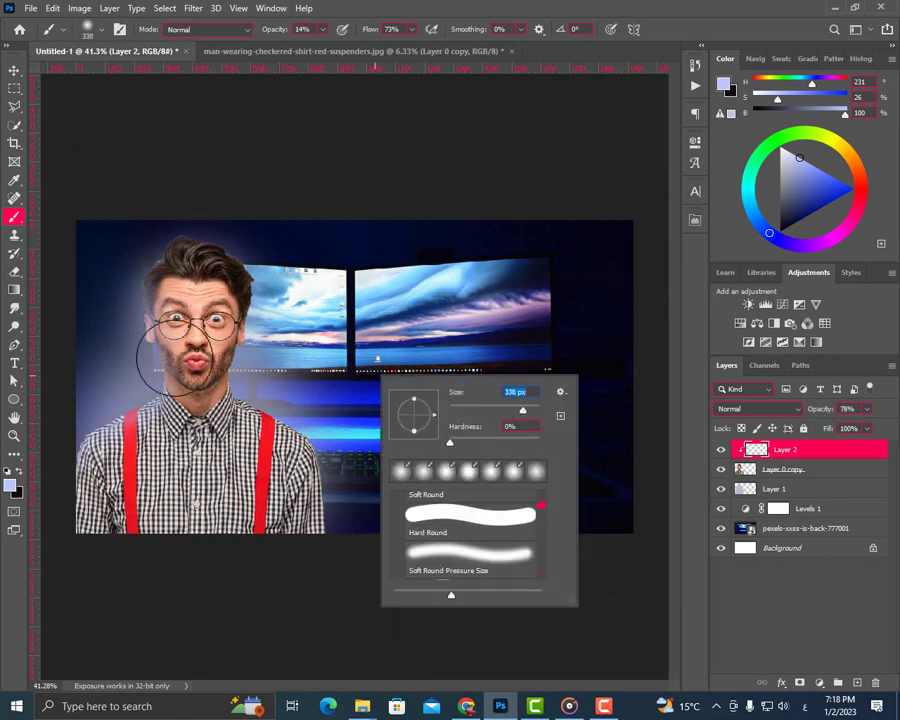
{"action": "mouse_move", "coordinate": [533, 414]}
{"action": "left_mouse_down"}
{"action": "mouse_move", "coordinate": [533, 423]}
{"action": "mouse_move", "coordinate": [528, 411]}
{"action": "left_mouse_up"}
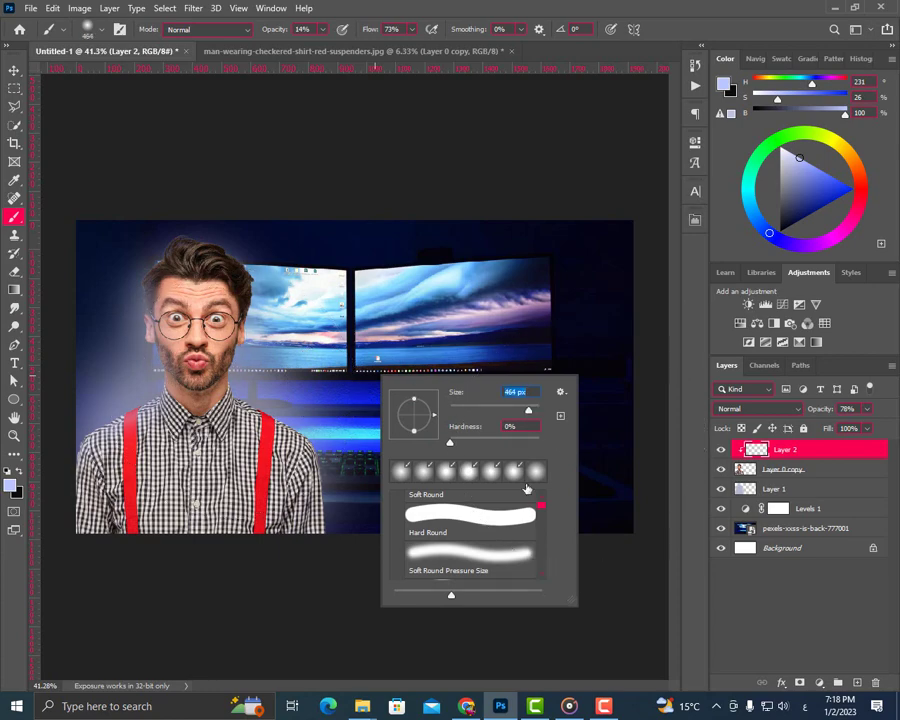
{"action": "left_click_drag", "start_coordinate": [451, 443], "coordinate": [459, 464]}
{"action": "left_click", "coordinate": [699, 504]}
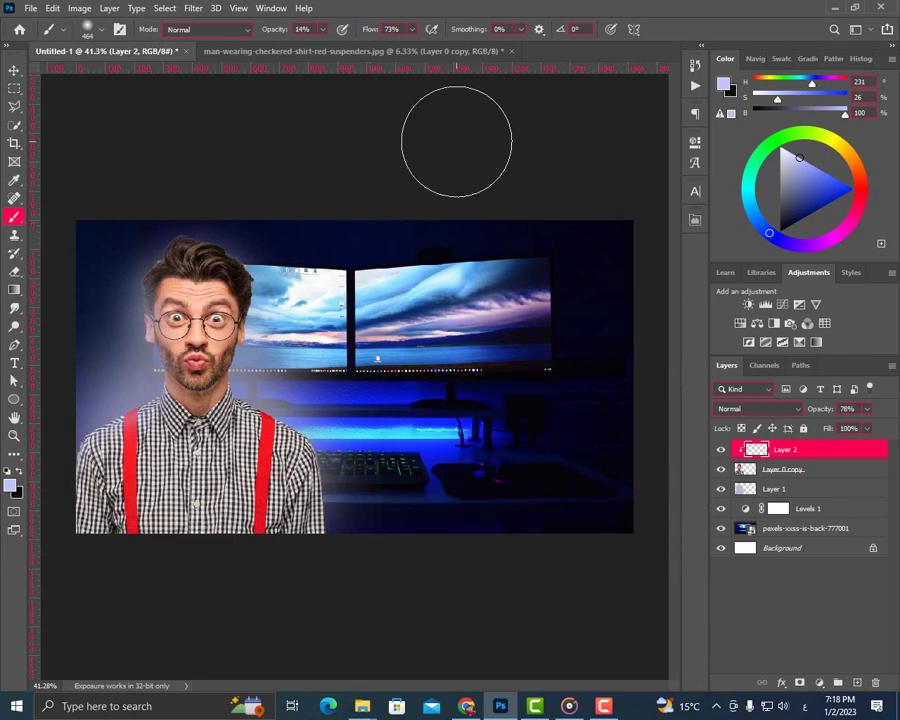
{"action": "left_click_drag", "start_coordinate": [290, 36], "coordinate": [293, 37]}
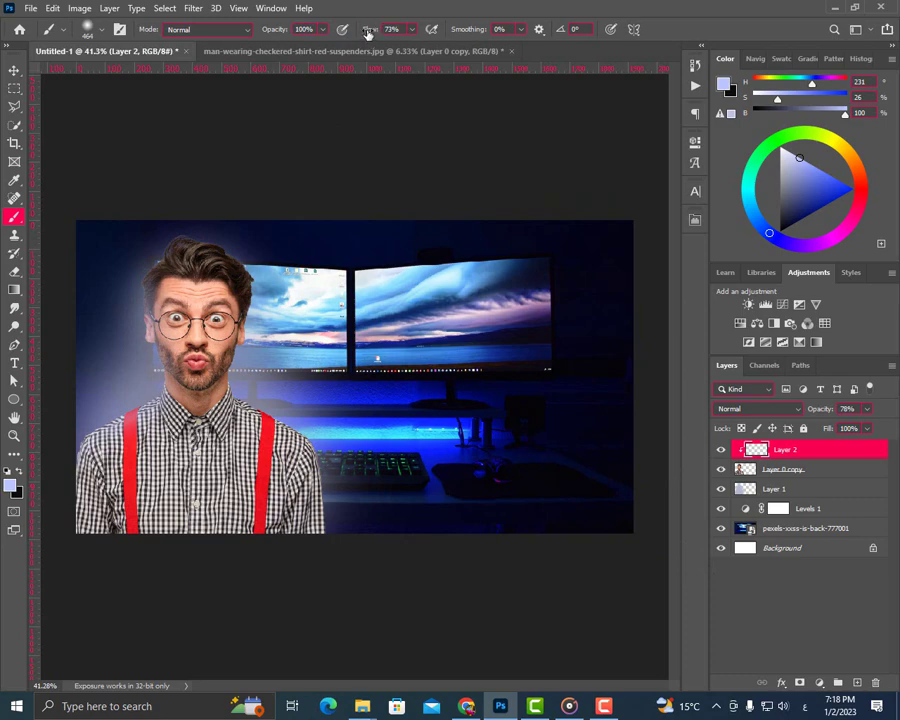
{"action": "left_click_drag", "start_coordinate": [368, 32], "coordinate": [551, 91]}
{"action": "left_click", "coordinate": [794, 155]}
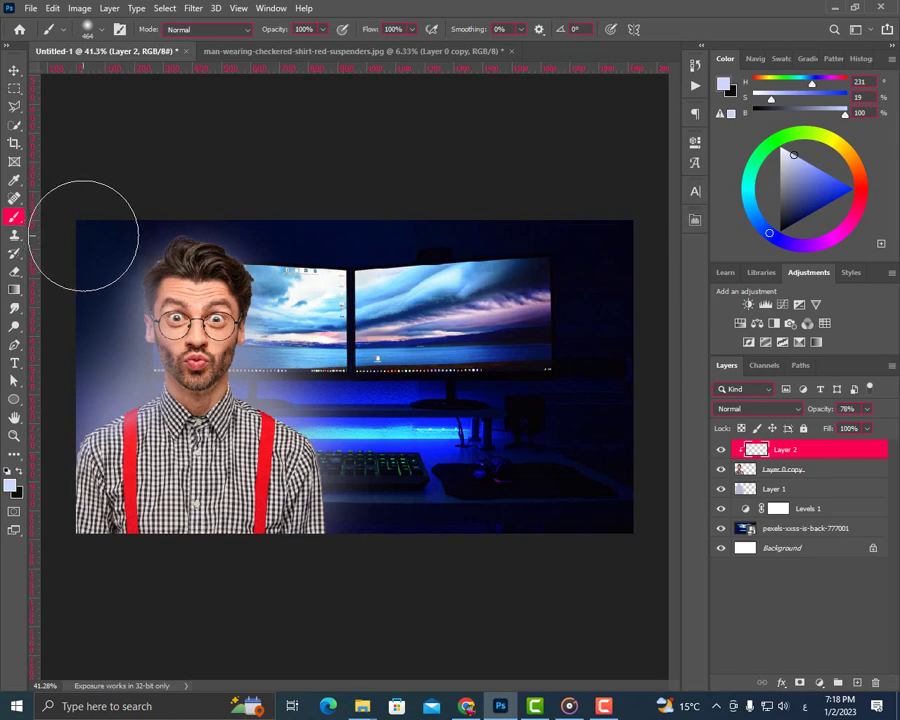
- Paint a soft pale blue light spot in the image's upper-left corner on a new top layer and reduce that layer's opacity to 15%
{"action": "left_click", "coordinate": [856, 683]}
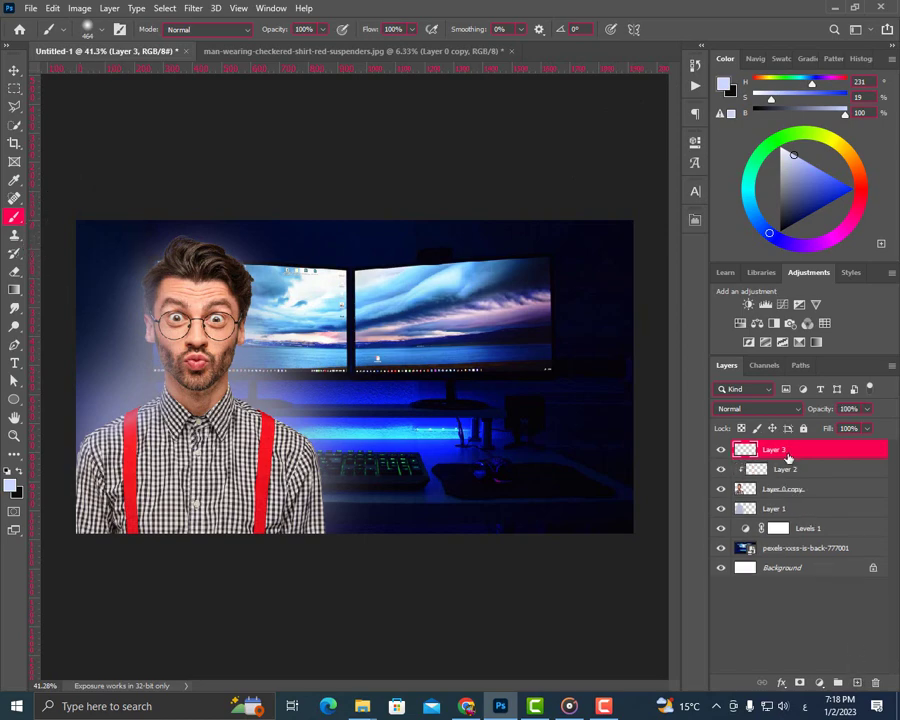
{"action": "left_click", "coordinate": [98, 233]}
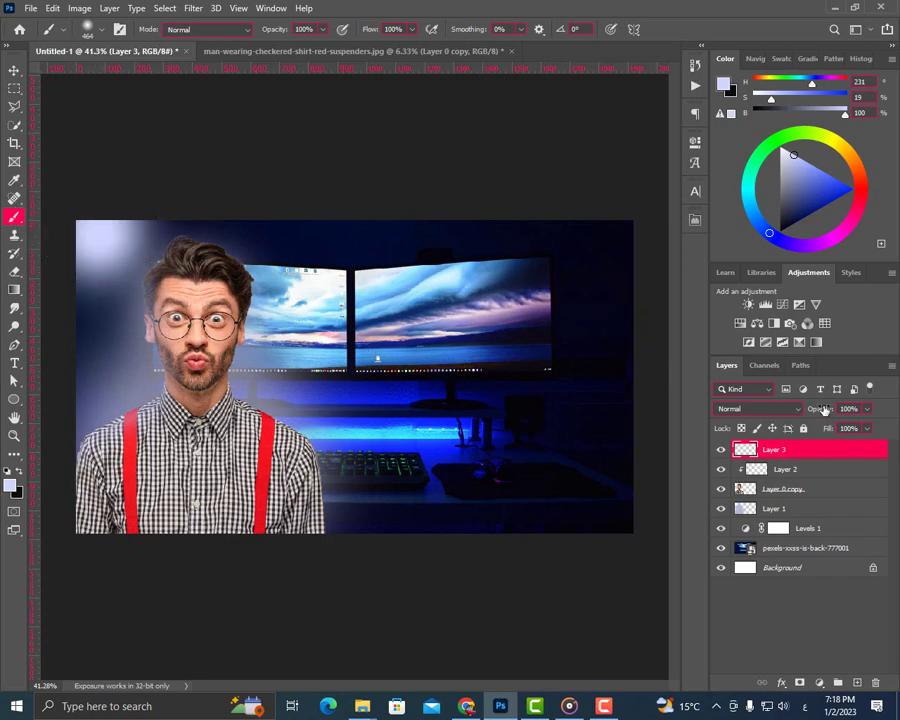
{"action": "mouse_move", "coordinate": [821, 408]}
{"action": "left_mouse_down"}
{"action": "mouse_move", "coordinate": [797, 428]}
{"action": "mouse_move", "coordinate": [780, 467]}
{"action": "left_mouse_up"}
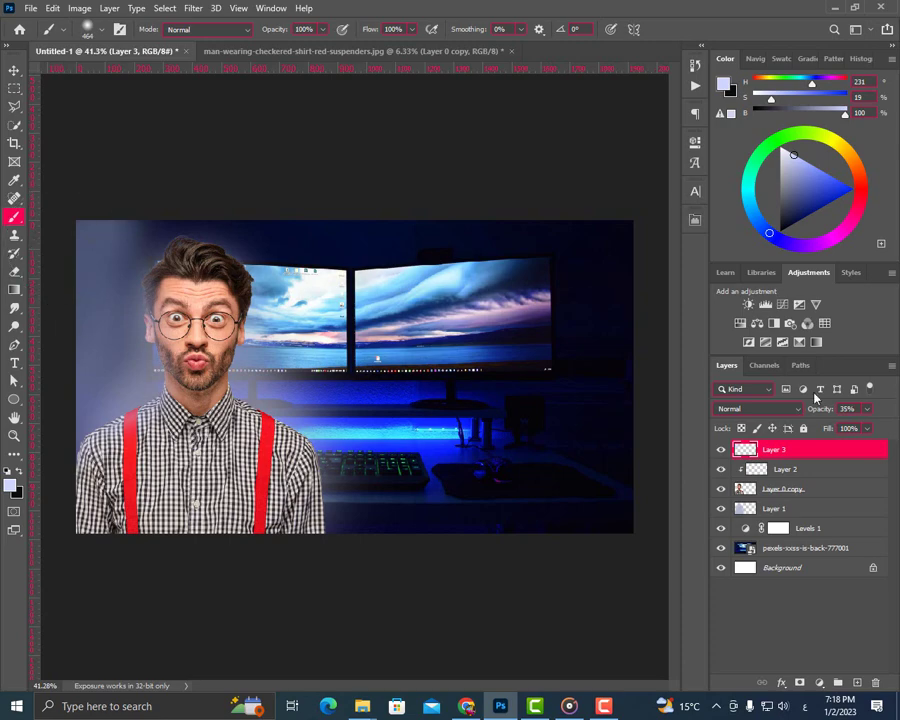
{"action": "left_click_drag", "start_coordinate": [811, 420], "coordinate": [803, 421]}
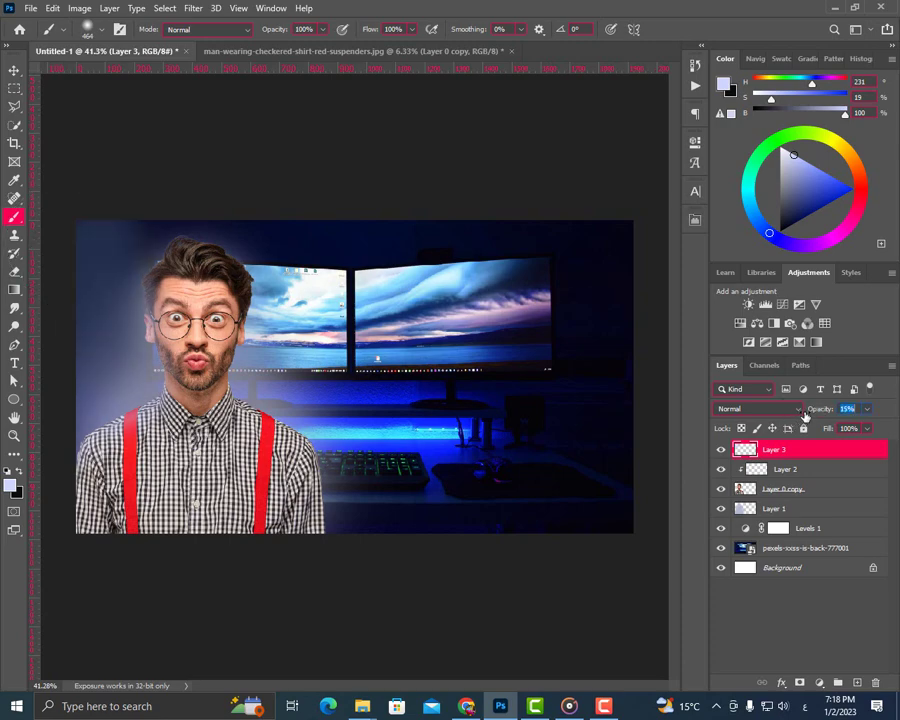
- Add an Outer Glow to the man's Layer 0 copy in pale blue #d0d5f4 at 100% opacity and 73 px size
{"action": "left_click", "coordinate": [783, 489]}
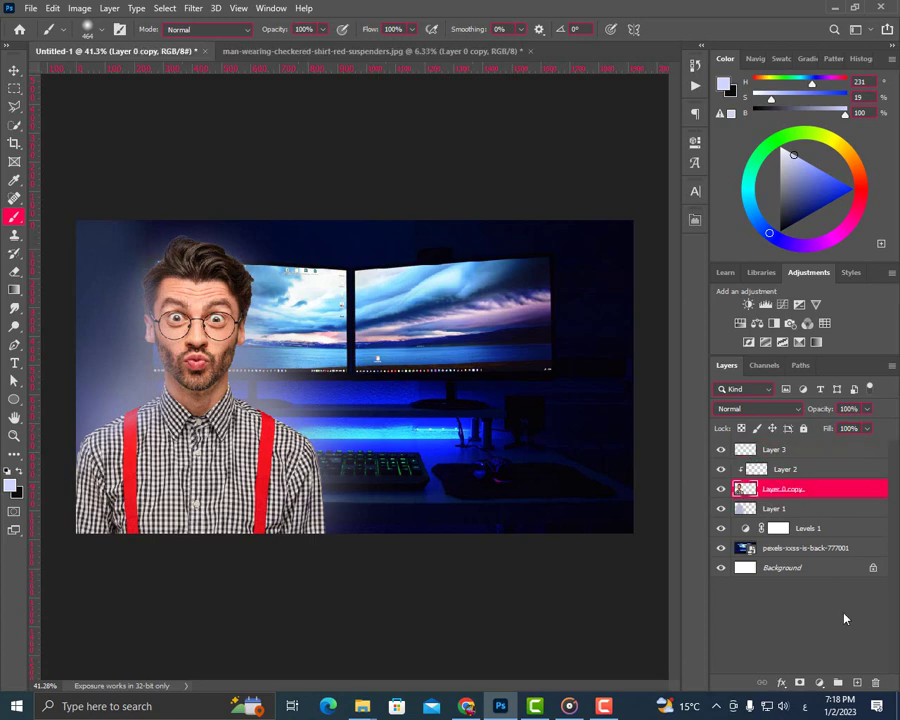
{"action": "left_click", "coordinate": [824, 685]}
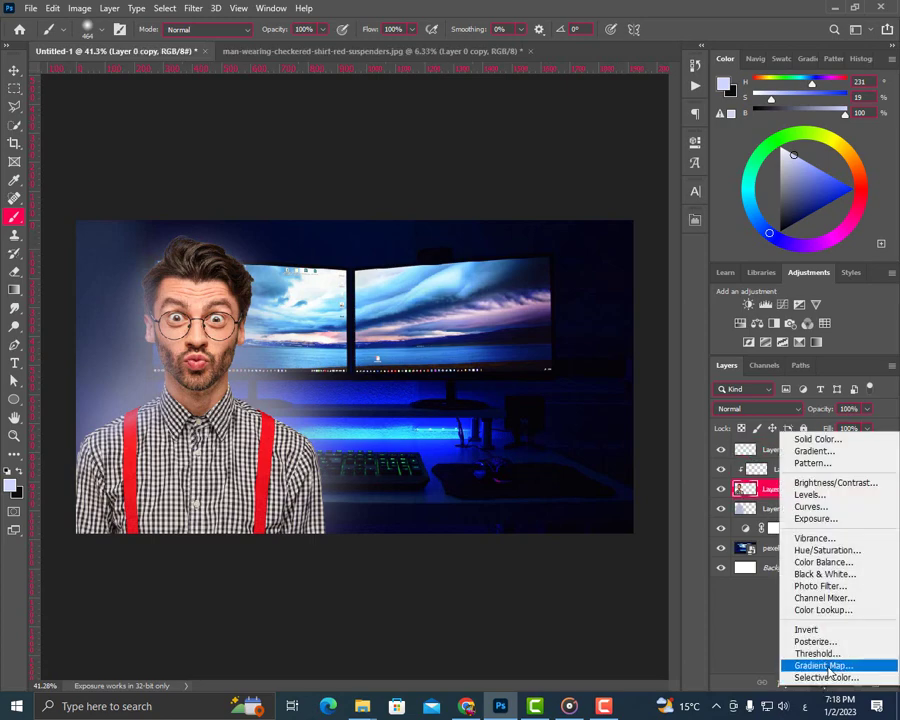
{"action": "left_click", "coordinate": [778, 683]}
{"action": "left_click", "coordinate": [778, 684]}
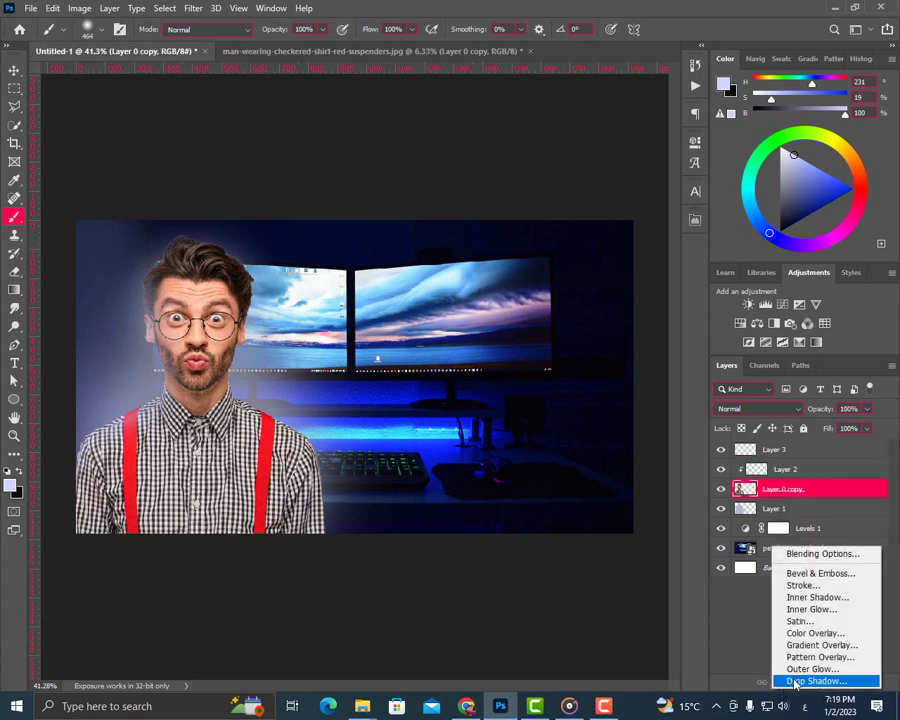
{"action": "left_click", "coordinate": [804, 671]}
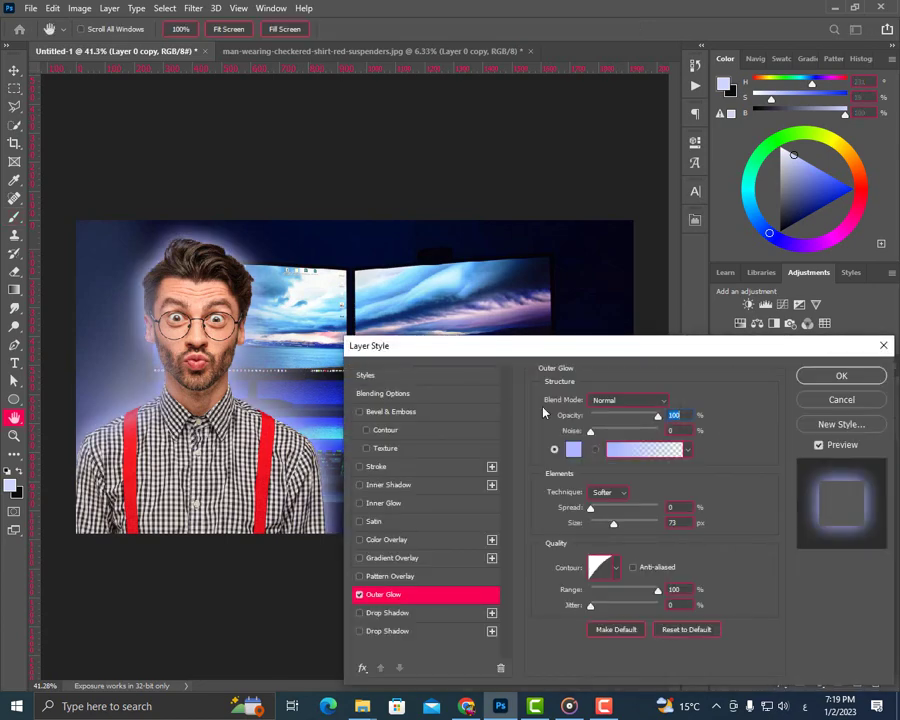
{"action": "left_click", "coordinate": [573, 449]}
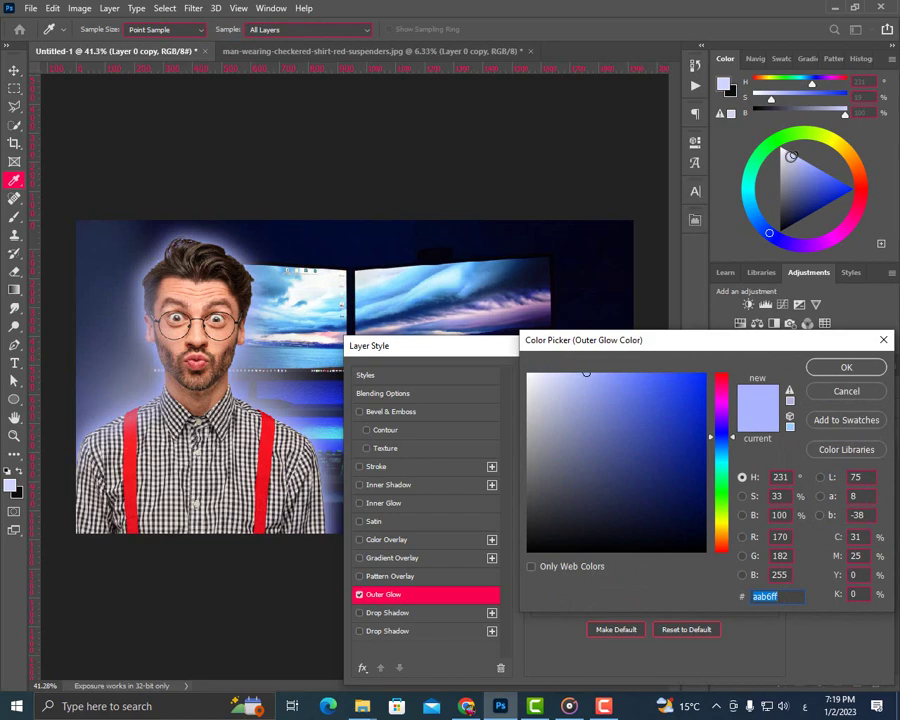
{"action": "left_click", "coordinate": [553, 380]}
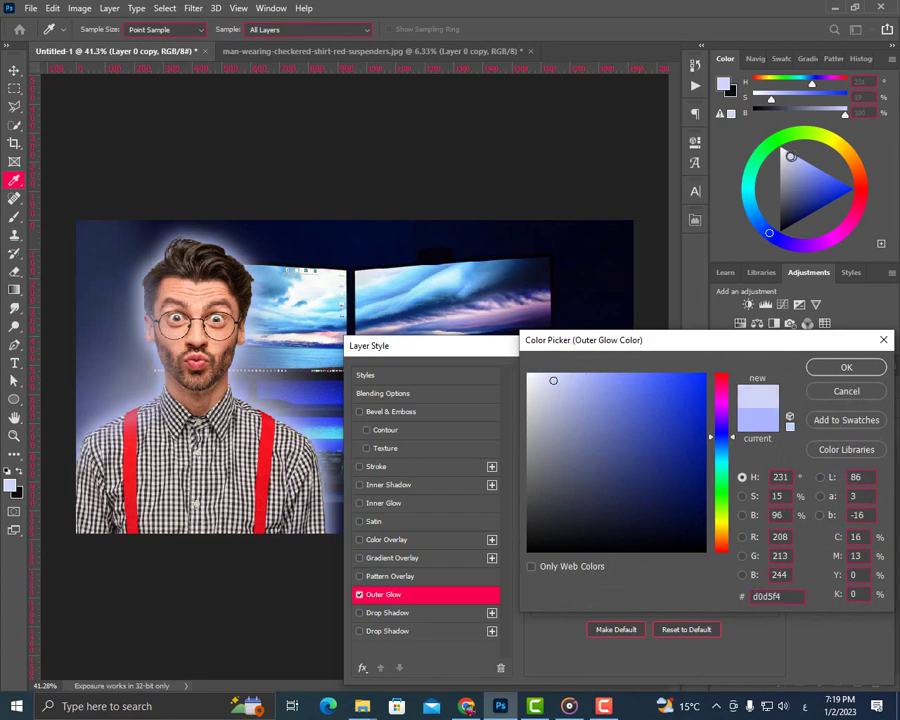
{"action": "left_click", "coordinate": [846, 369]}
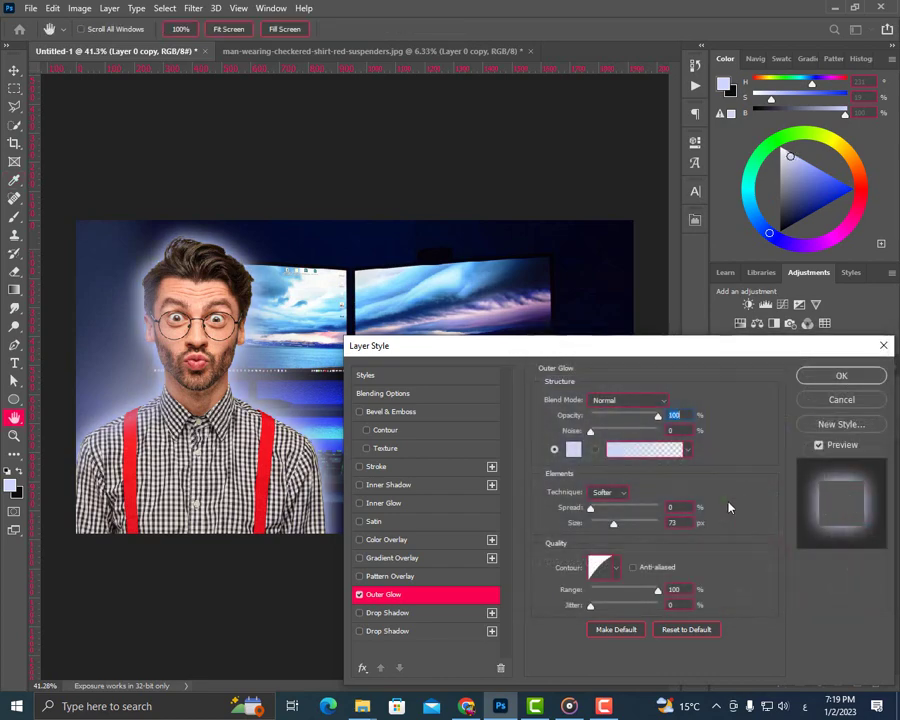
{"action": "left_click_drag", "start_coordinate": [615, 527], "coordinate": [614, 527]}
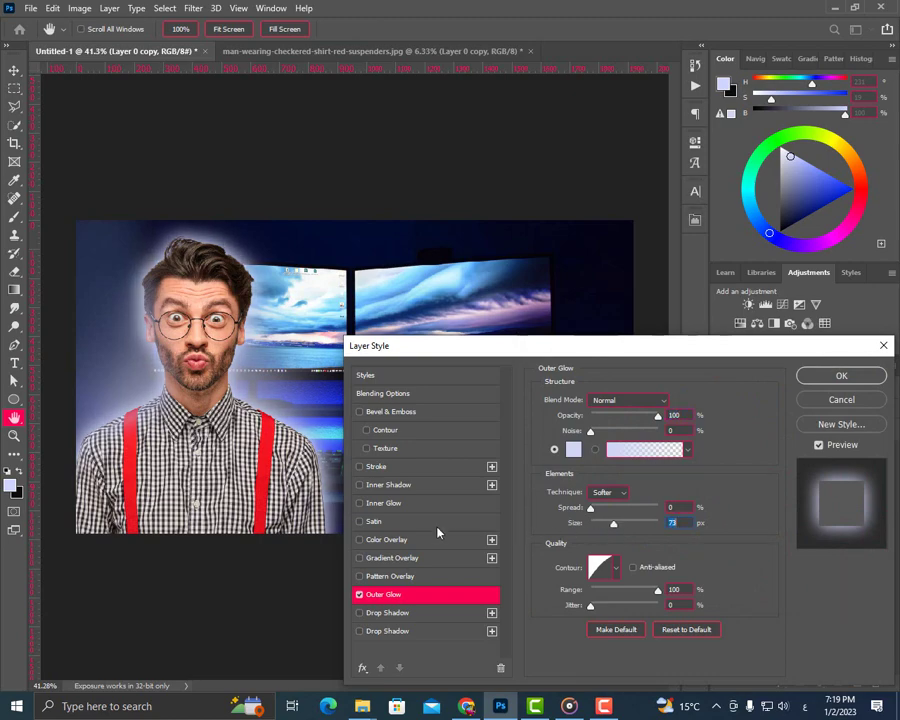
- Add a blue Inner Shadow to the man's layer with 68% opacity, 17% choke and 95 px size, and apply the layer style
{"action": "left_click", "coordinate": [400, 485]}
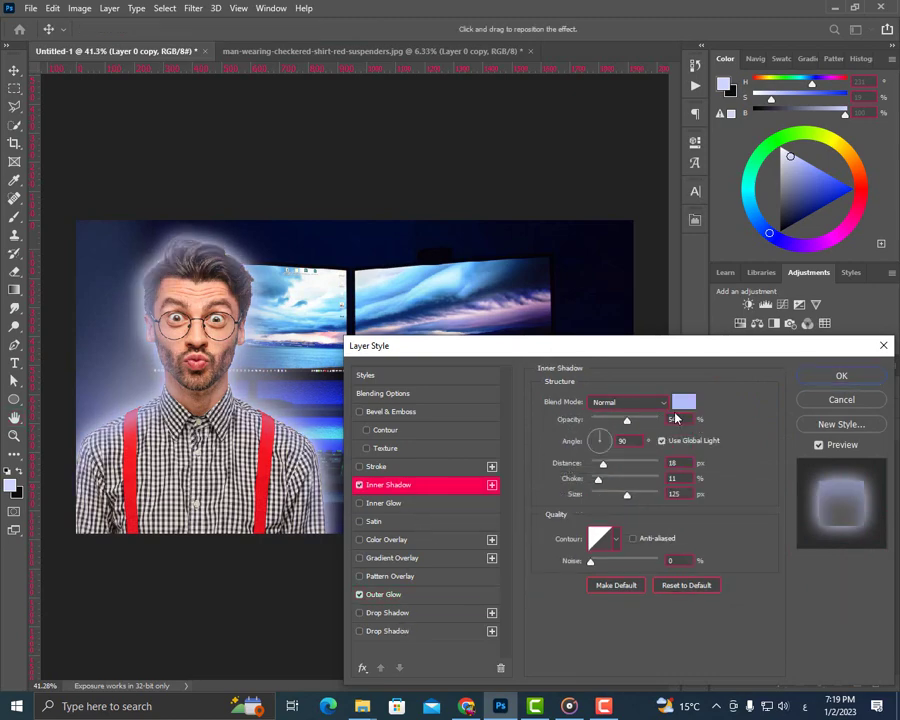
{"action": "mouse_move", "coordinate": [627, 495]}
{"action": "left_mouse_down"}
{"action": "mouse_move", "coordinate": [612, 503]}
{"action": "mouse_move", "coordinate": [628, 508]}
{"action": "mouse_move", "coordinate": [621, 514]}
{"action": "left_mouse_up"}
{"action": "left_click_drag", "start_coordinate": [628, 430], "coordinate": [638, 432]}
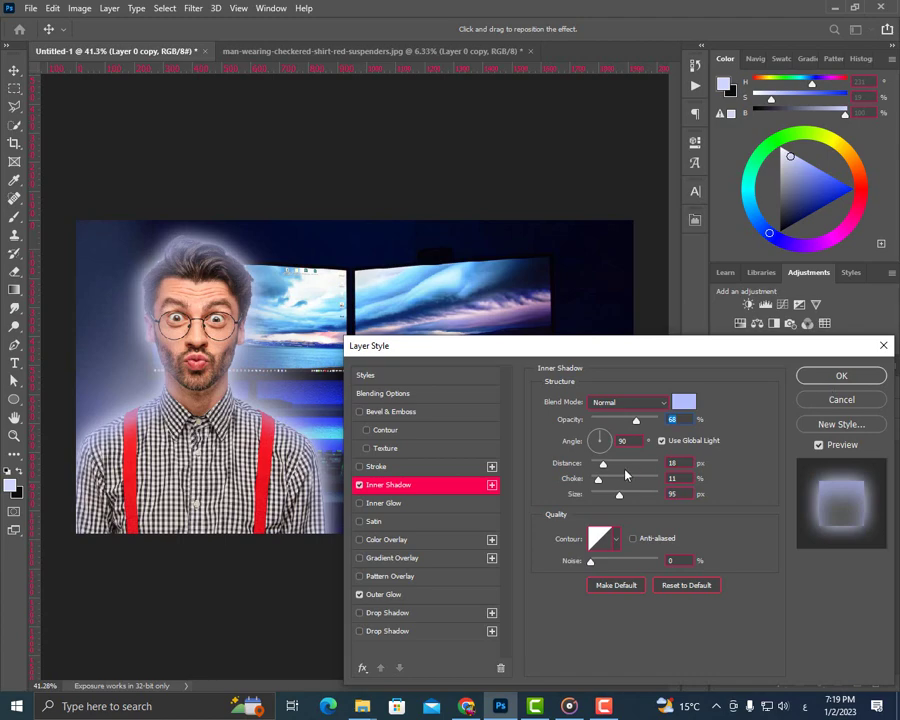
{"action": "left_click_drag", "start_coordinate": [602, 486], "coordinate": [601, 494]}
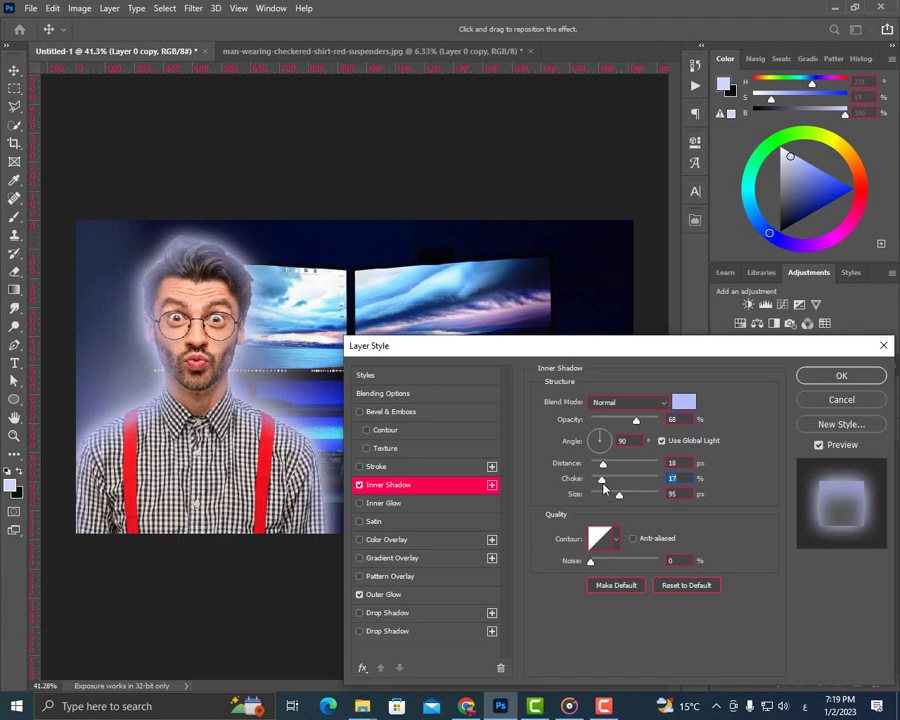
{"action": "left_click", "coordinate": [838, 376]}
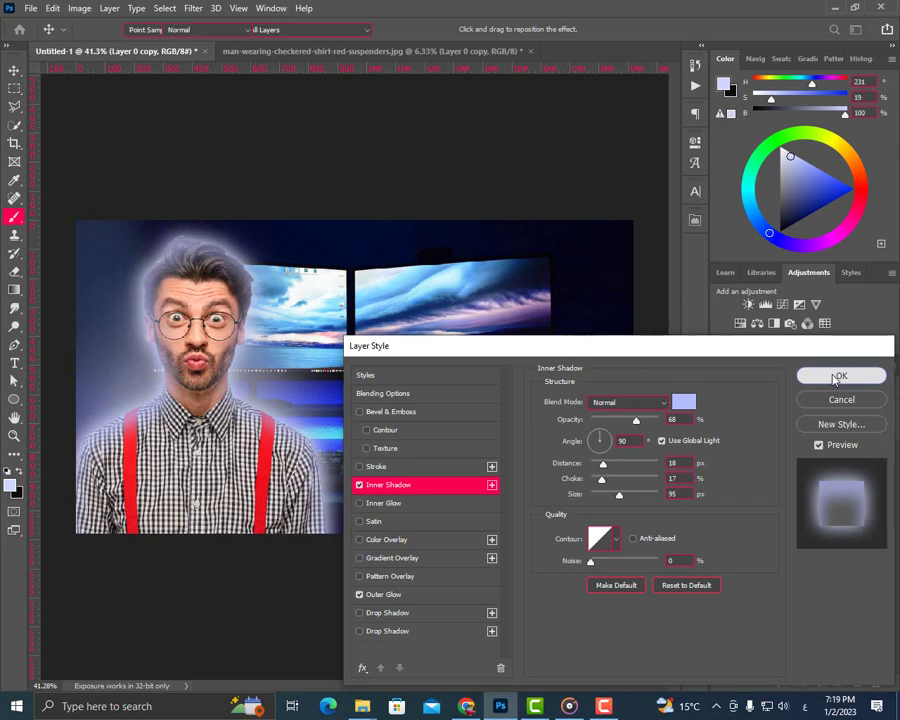
- Open Layer 0 copy in the Camera Raw Filter and set Sharpening to 10 and Color Noise Reduction to 14
{"action": "left_click", "coordinate": [808, 591]}
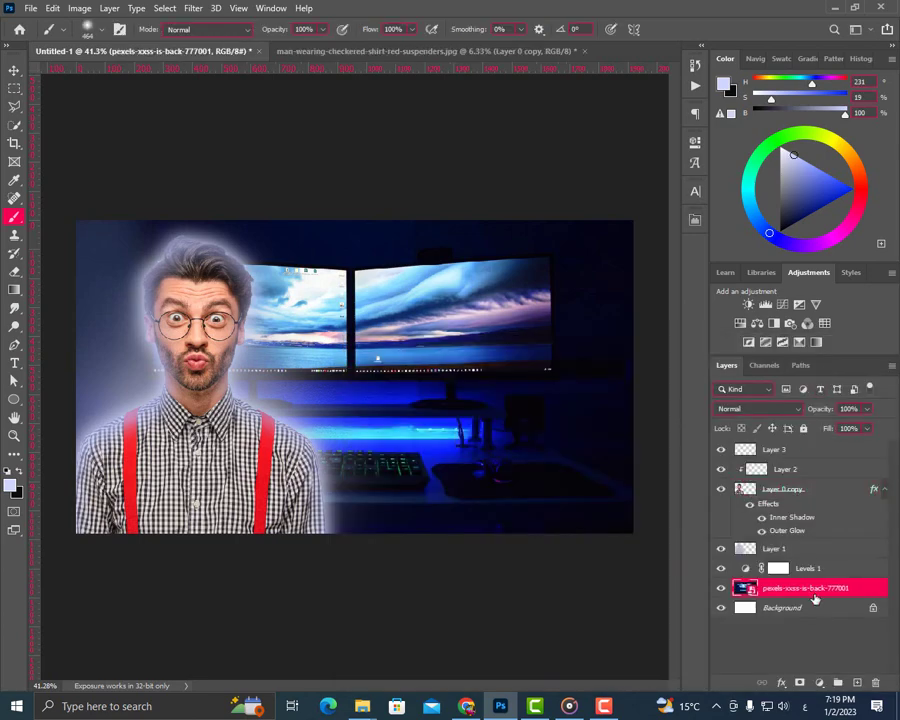
{"action": "left_click", "coordinate": [800, 489]}
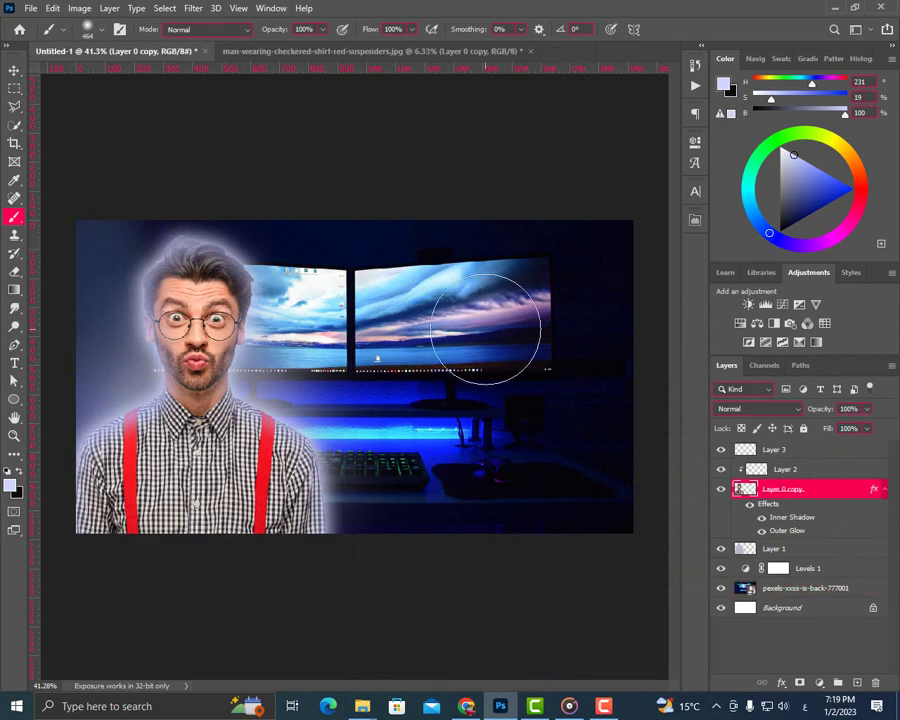
{"action": "left_click", "coordinate": [194, 9]}
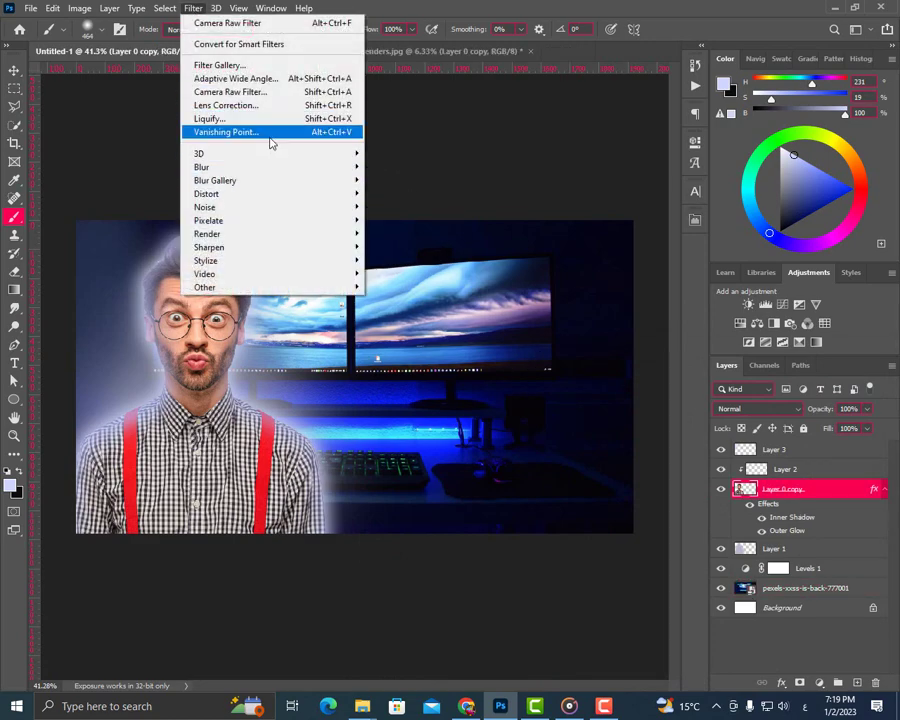
{"action": "left_click", "coordinate": [272, 92]}
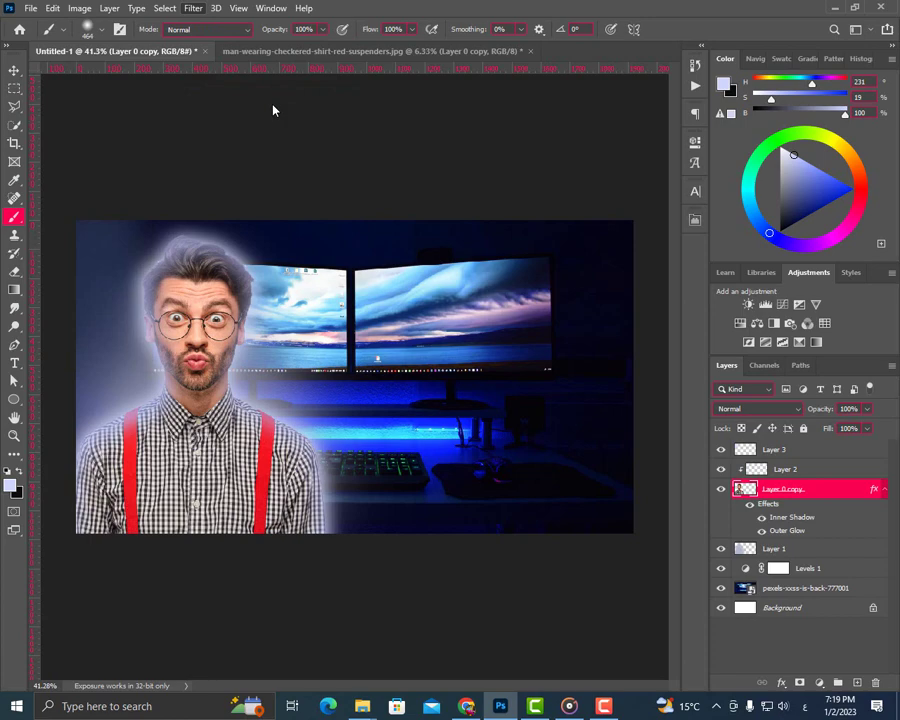
{"action": "scroll", "coordinate": [789, 427], "scroll_direction": "up", "scroll_amount": 10}
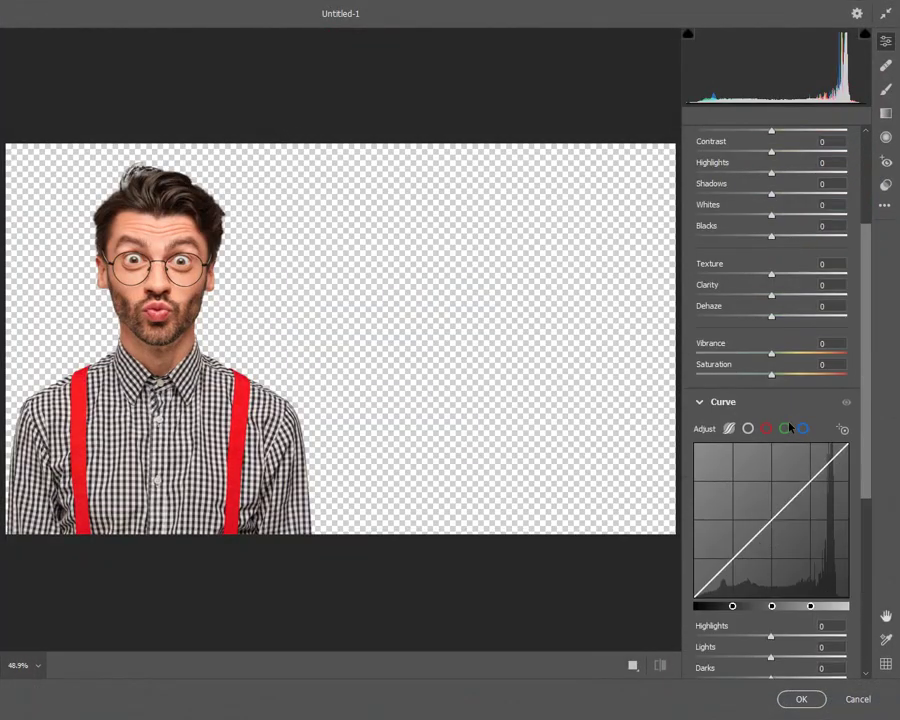
{"action": "scroll", "coordinate": [783, 422], "scroll_direction": "down", "scroll_amount": 10}
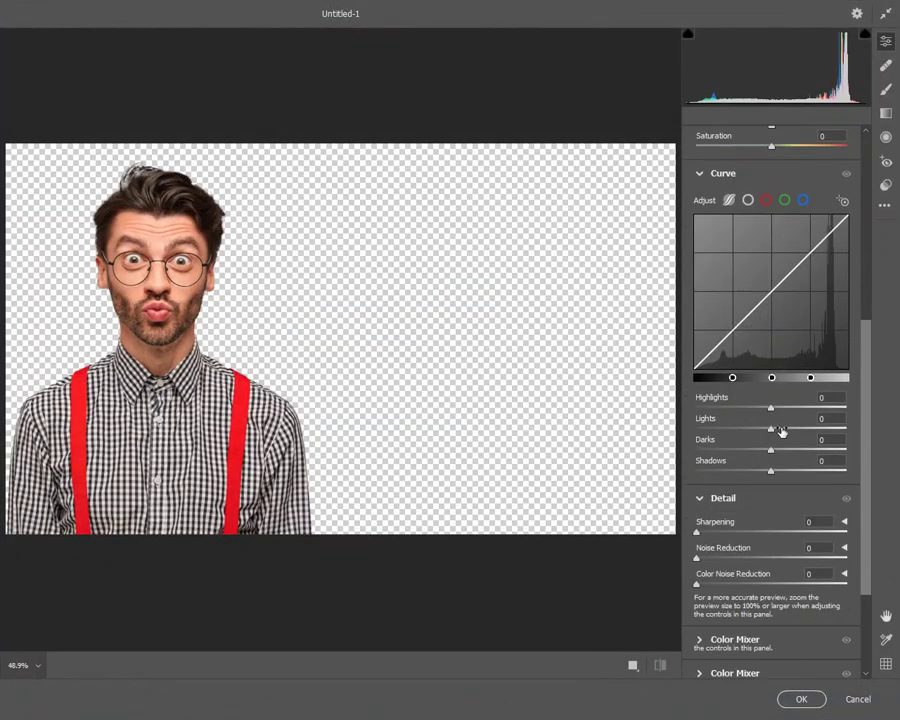
{"action": "scroll", "coordinate": [738, 481], "scroll_direction": "down", "scroll_amount": 1}
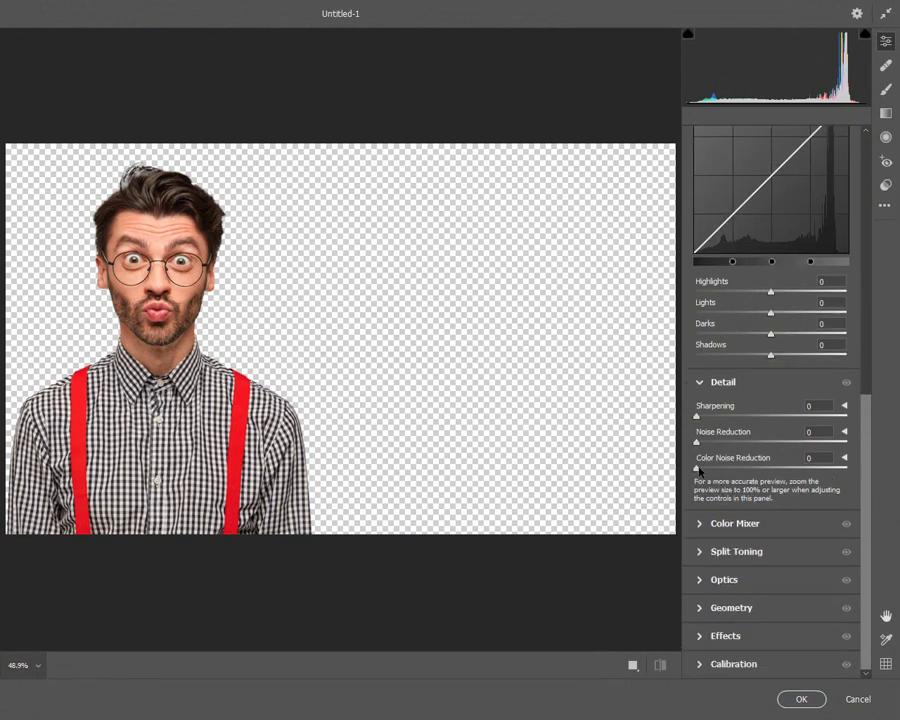
{"action": "left_click_drag", "start_coordinate": [700, 472], "coordinate": [708, 472]}
{"action": "left_click", "coordinate": [696, 416]}
{"action": "left_click_drag", "start_coordinate": [700, 426], "coordinate": [707, 430]}
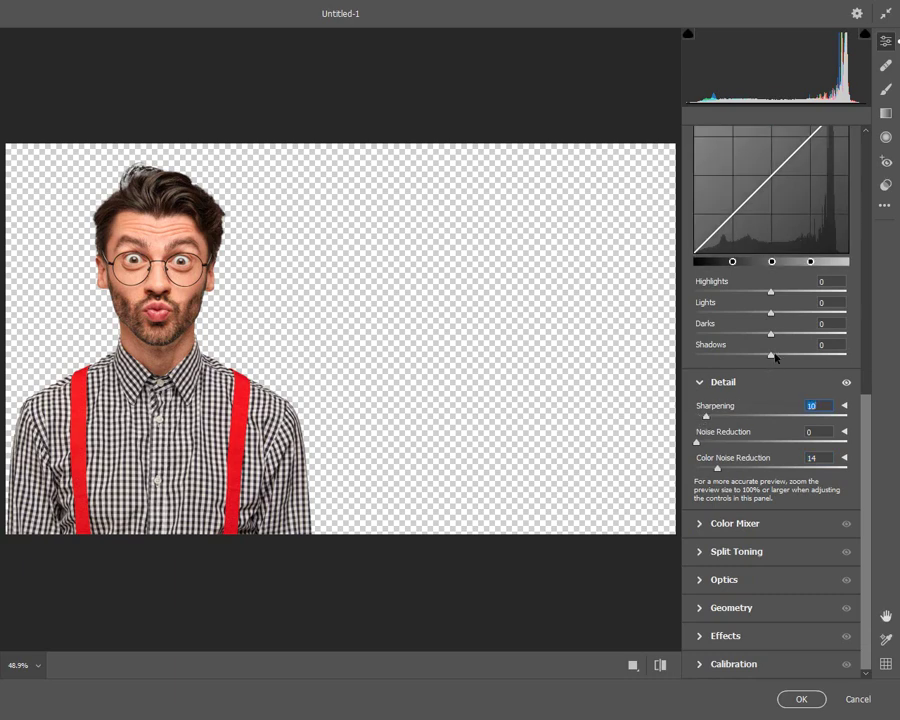
- Set the Camera Raw parametric curve's Shadows to +19 and Highlights to -38
{"action": "mouse_move", "coordinate": [774, 353]}
{"action": "left_mouse_down"}
{"action": "mouse_move", "coordinate": [747, 368]}
{"action": "mouse_move", "coordinate": [787, 368]}
{"action": "left_mouse_up"}
{"action": "left_click_drag", "start_coordinate": [770, 292], "coordinate": [741, 309]}
{"action": "scroll", "coordinate": [743, 360], "scroll_direction": "up", "scroll_amount": 3}
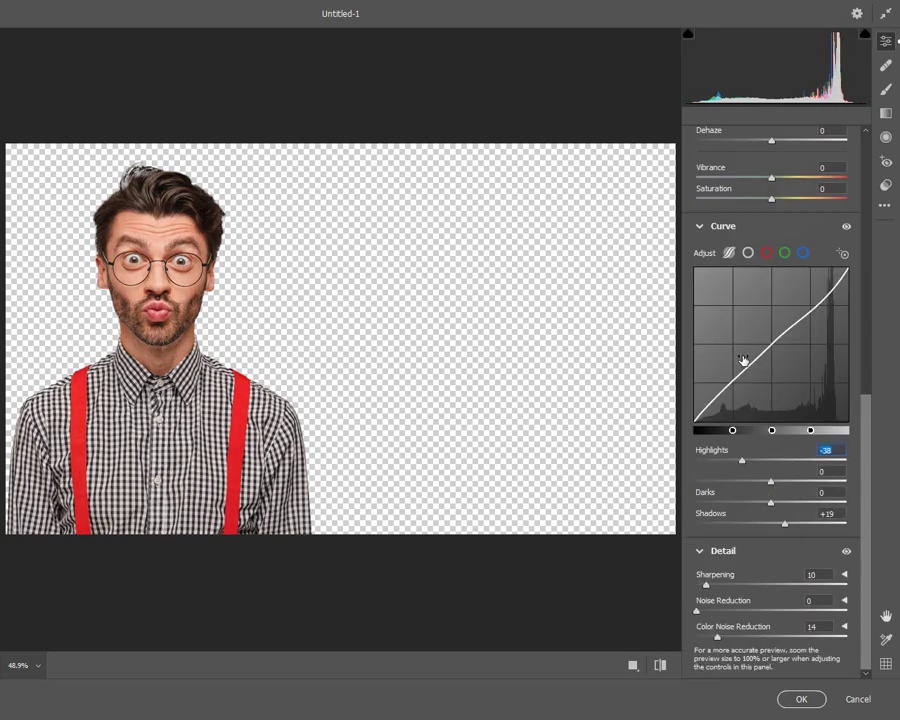
- Set Vibrance to -13, Texture to +12 and Clarity to -11, and apply the Camera Raw adjustments to the man
{"action": "scroll", "coordinate": [743, 360], "scroll_direction": "up", "scroll_amount": 5}
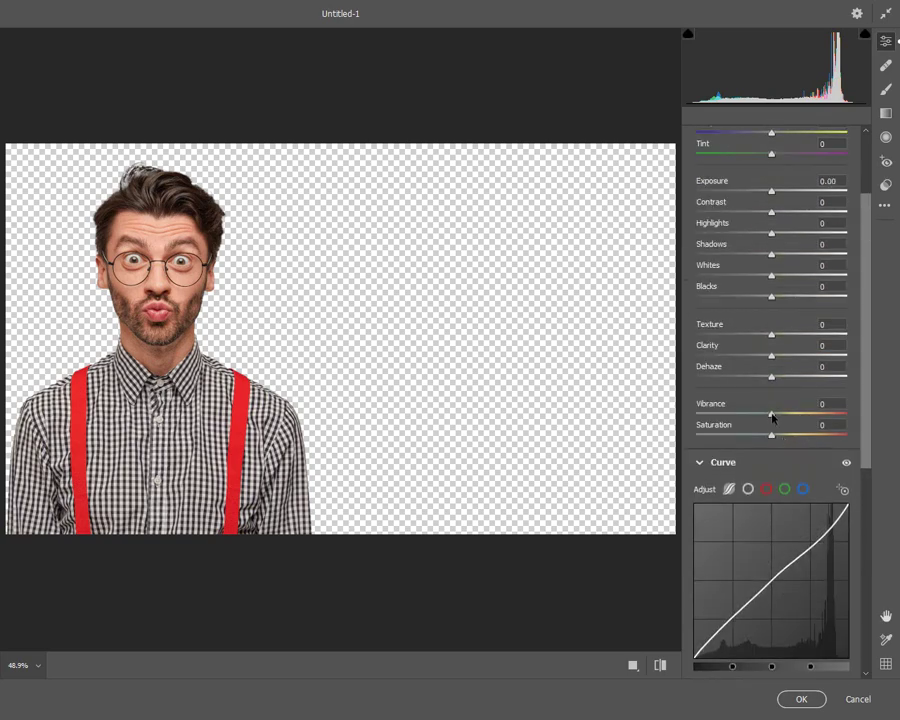
{"action": "left_click_drag", "start_coordinate": [772, 418], "coordinate": [762, 425]}
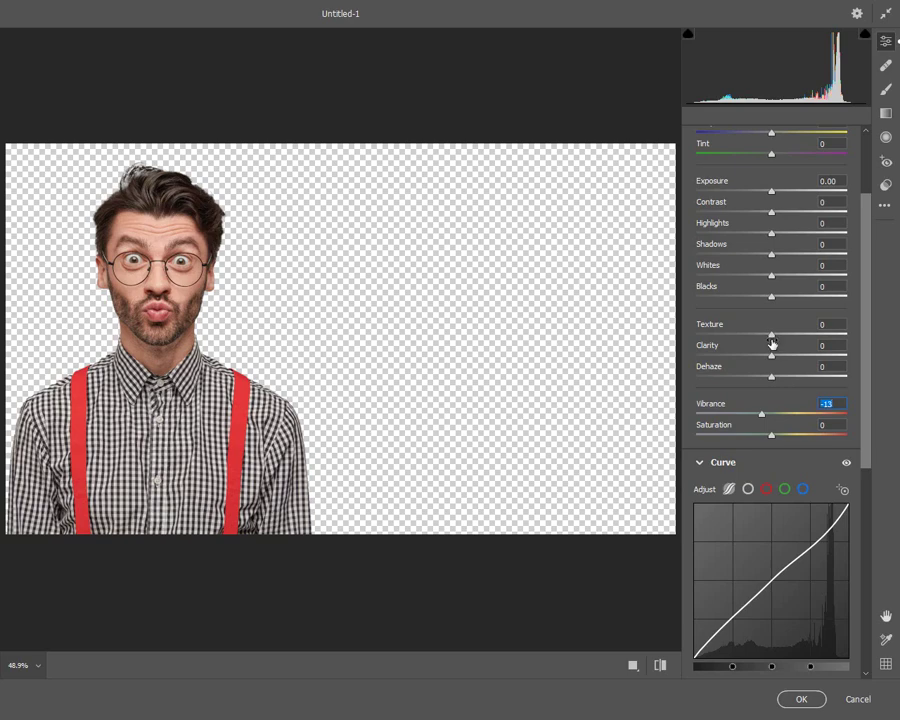
{"action": "left_click_drag", "start_coordinate": [774, 337], "coordinate": [763, 360]}
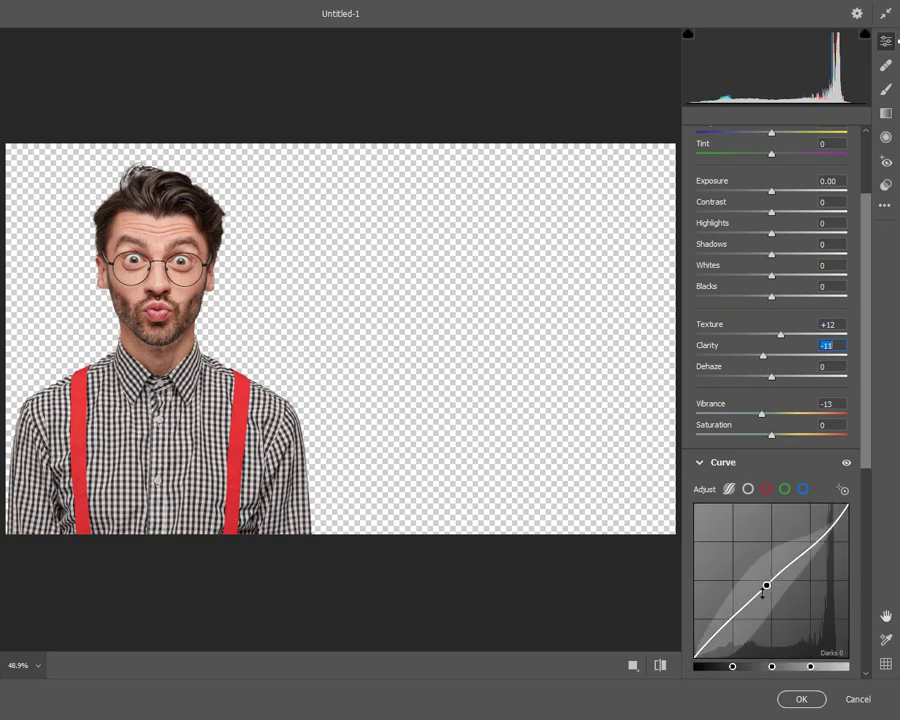
{"action": "left_click", "coordinate": [800, 698]}
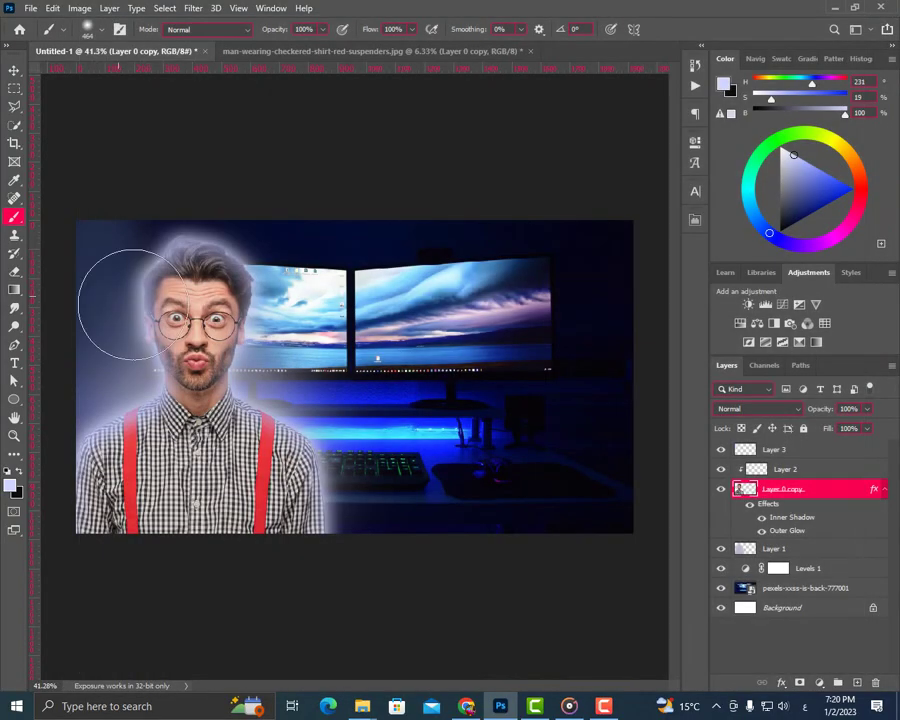
{"action": "scroll", "coordinate": [300, 380], "scroll_direction": "down", "scroll_amount": 3}
{"action": "scroll", "coordinate": [372, 362], "scroll_direction": "down", "scroll_amount": 1}
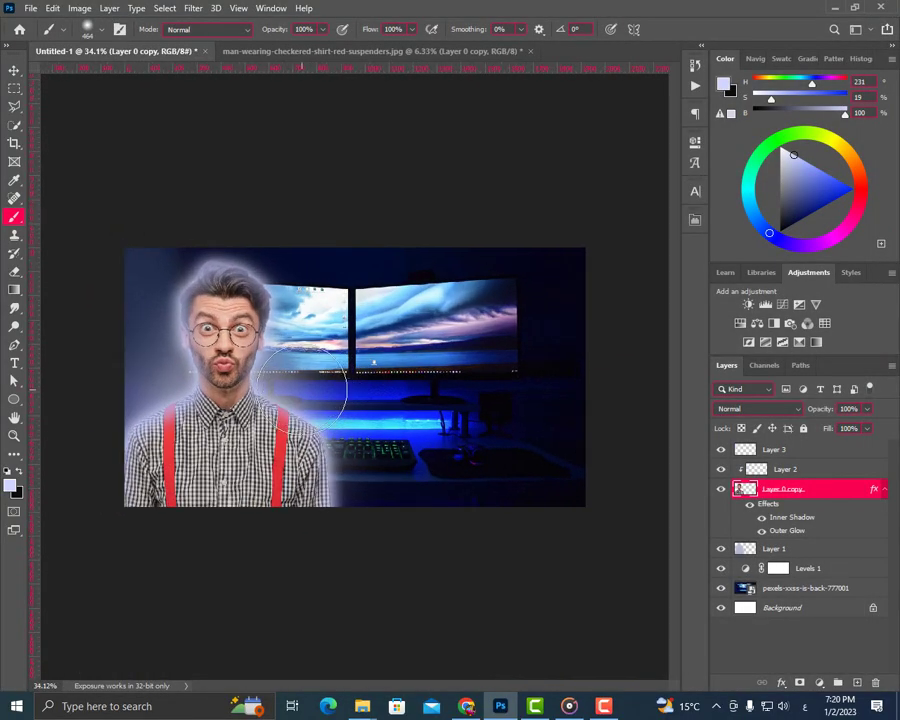
{"action": "scroll", "coordinate": [352, 362], "scroll_direction": "up", "scroll_amount": 2}
{"action": "scroll", "coordinate": [362, 362], "scroll_direction": "down", "scroll_amount": 2}
{"action": "scroll", "coordinate": [519, 469], "scroll_direction": "up", "scroll_amount": 1}
- Add a horizontal text layer above Layer 3, over the monitors, reading "كيف تصميم" in AA-TYPO Normal Bold at 211.15 pt
{"action": "left_click", "coordinate": [786, 452]}
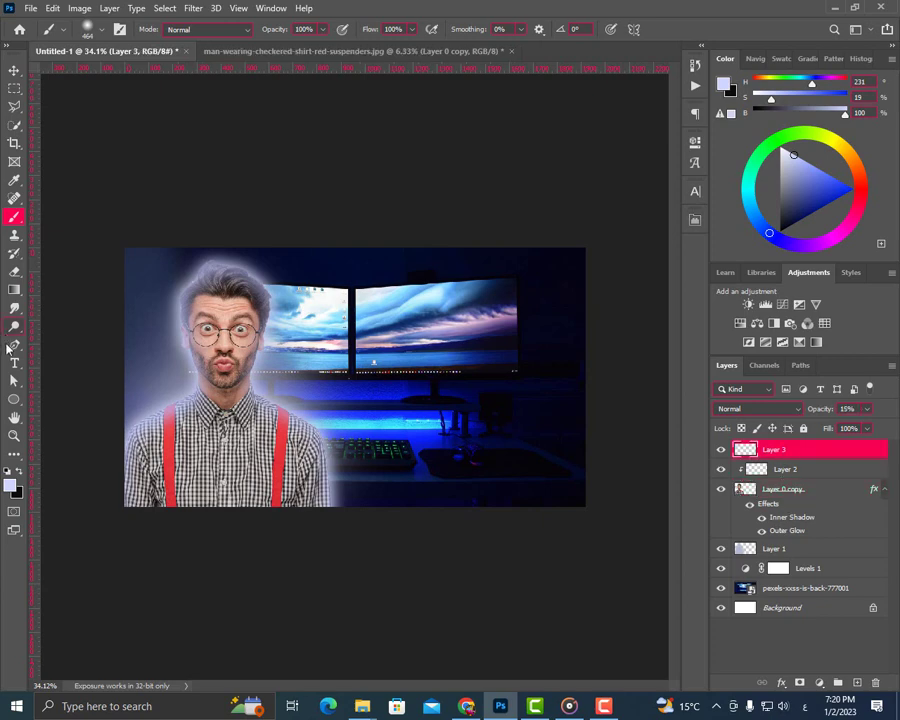
{"action": "left_click", "coordinate": [14, 364]}
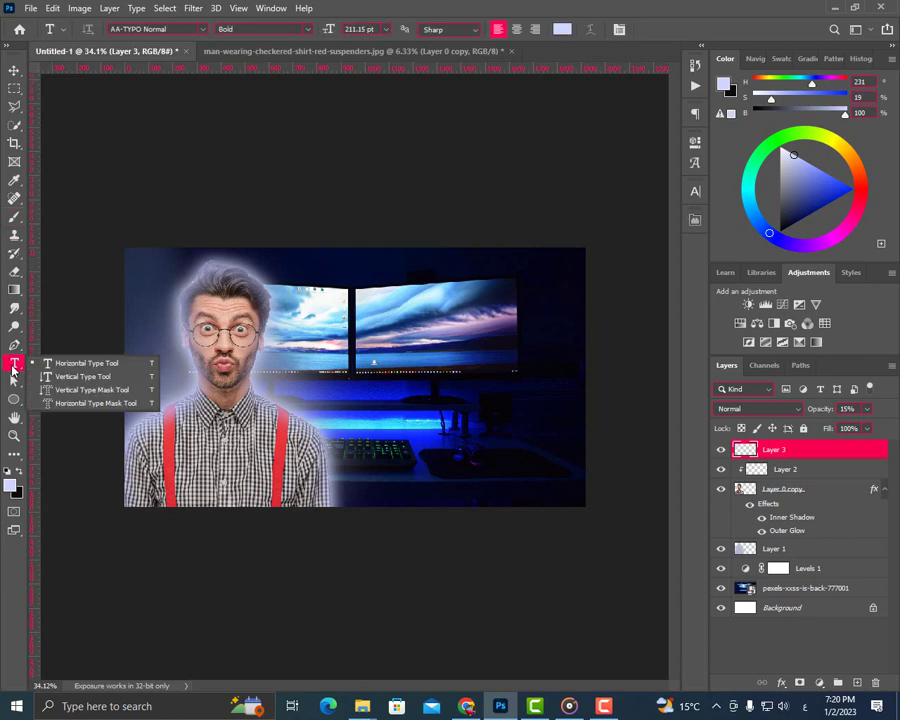
{"action": "left_click", "coordinate": [82, 363]}
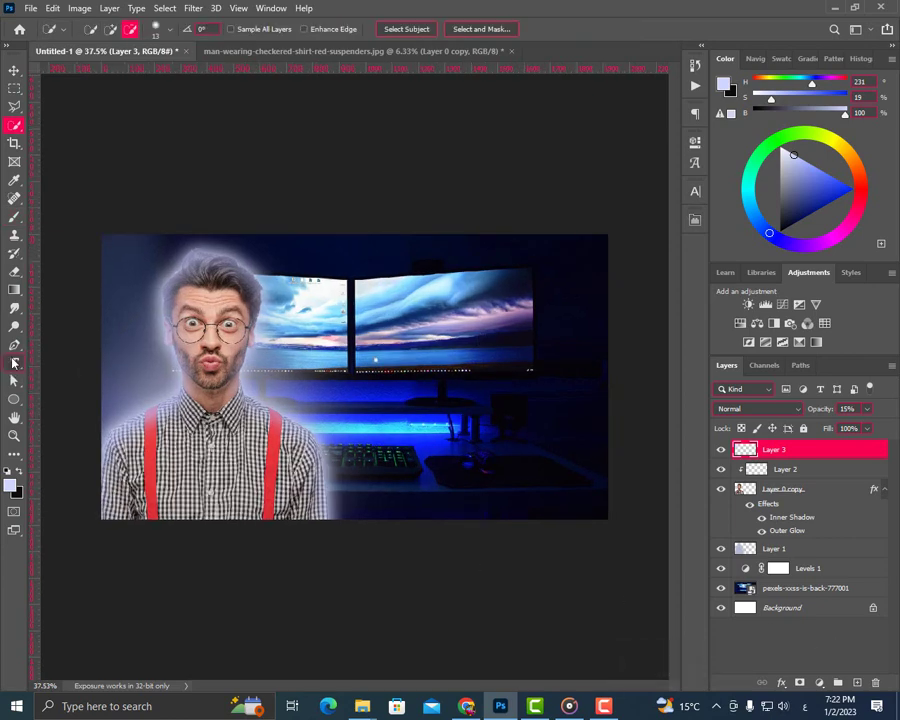
{"action": "left_click", "coordinate": [14, 363]}
{"action": "left_click", "coordinate": [468, 350]}
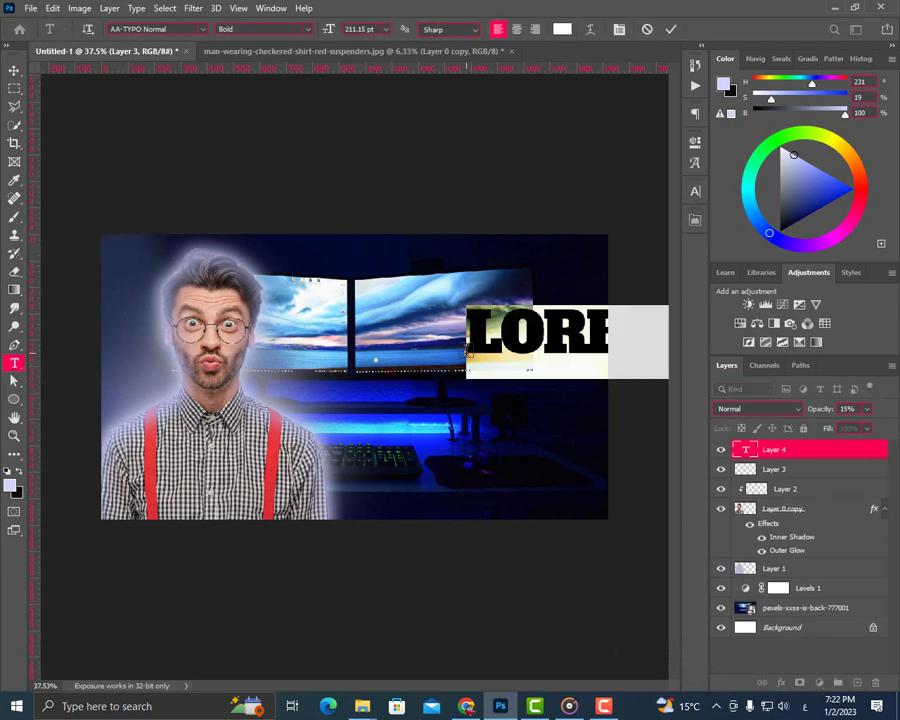
{"action": "type", "text": "و"}
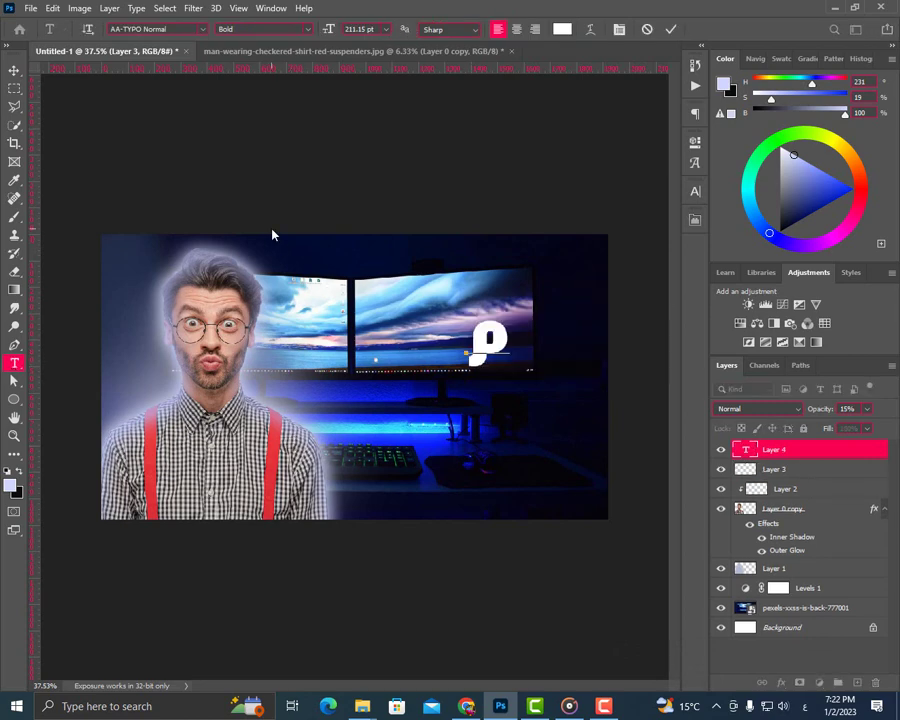
{"action": "key", "text": "BackSpace"}
{"action": "type", "text": "ك"}
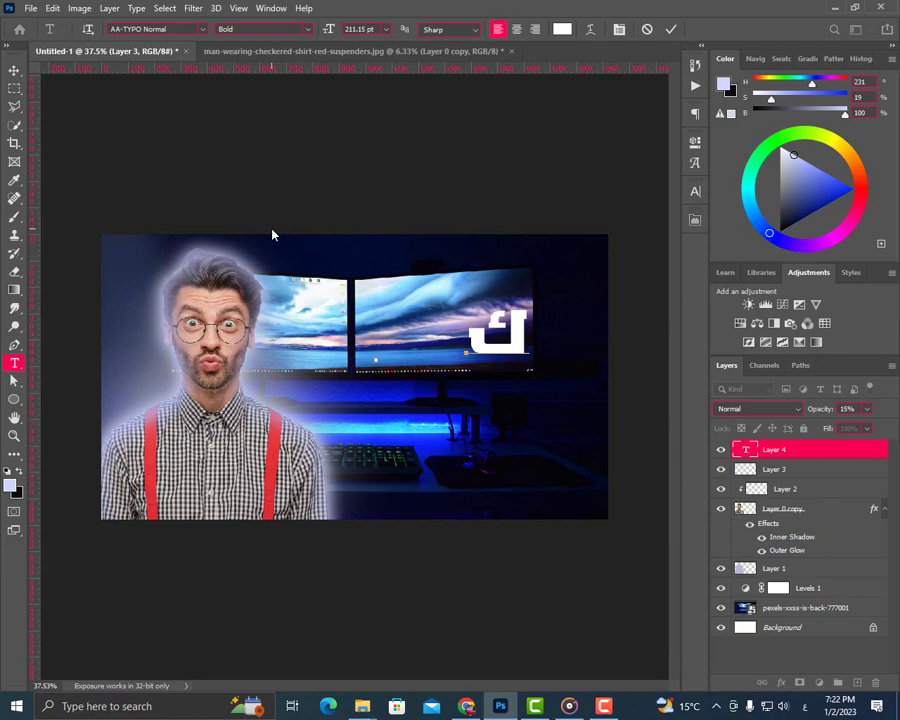
{"action": "type", "text": "یسف تص"}
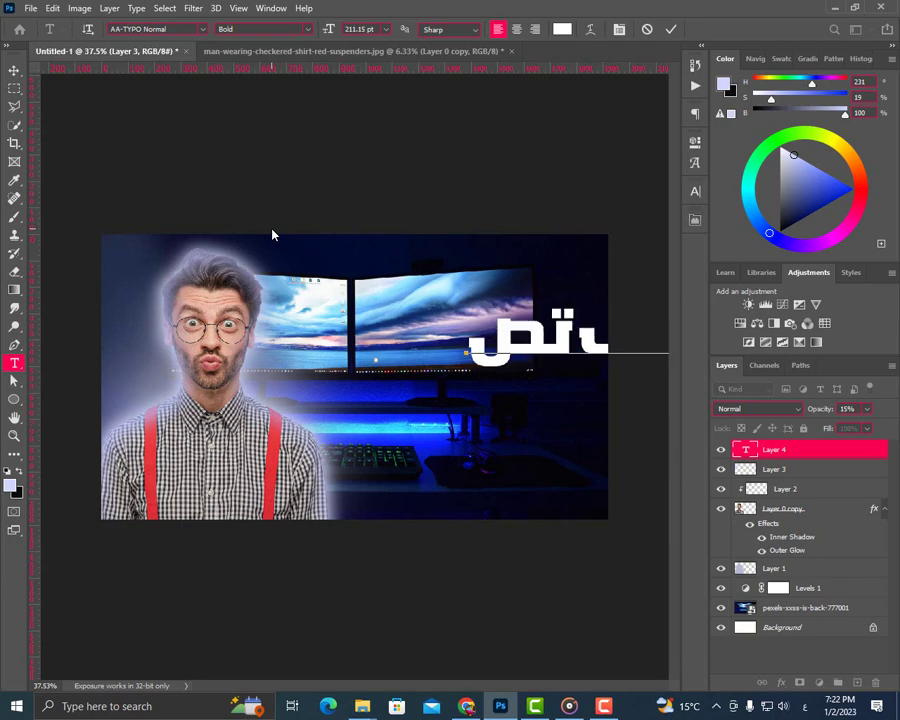
{"action": "type", "text": "م"}
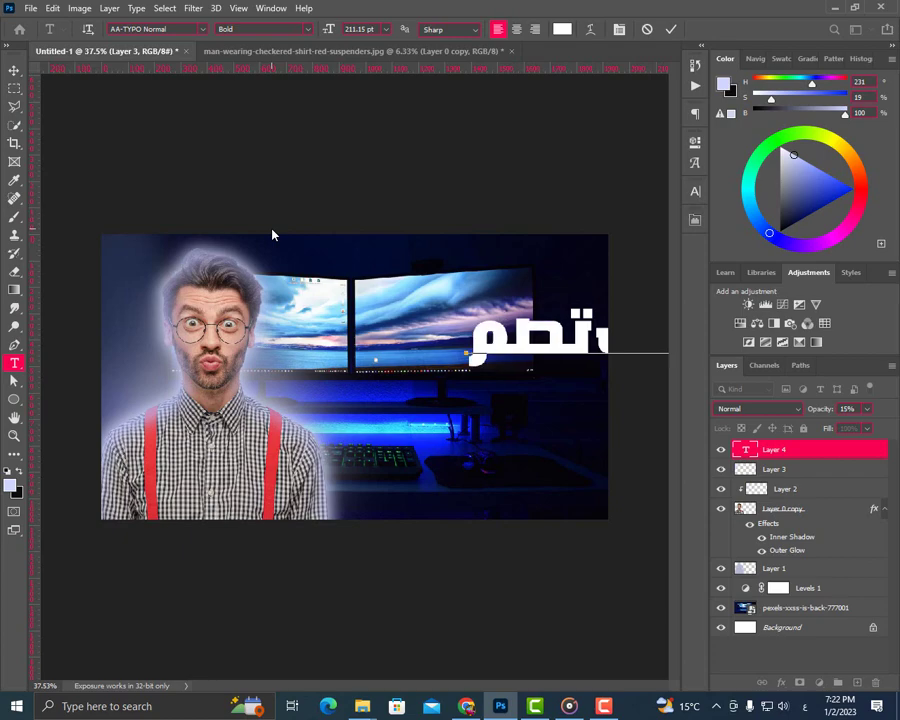
{"action": "type", "text": "یک"}
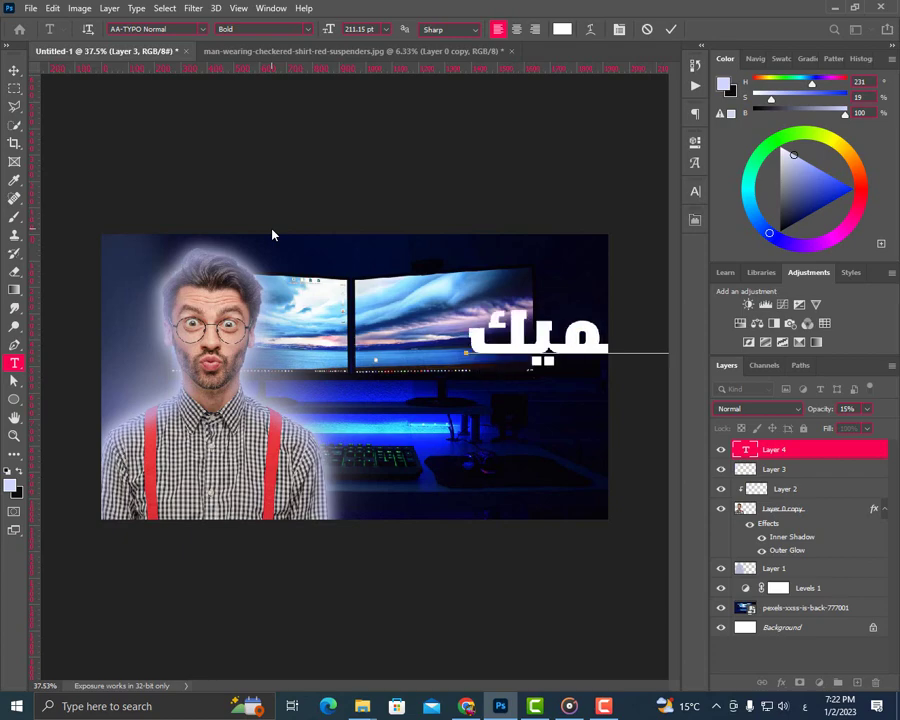
{"action": "key", "text": "BackSpace"}
{"action": "type", "text": "ميم"}
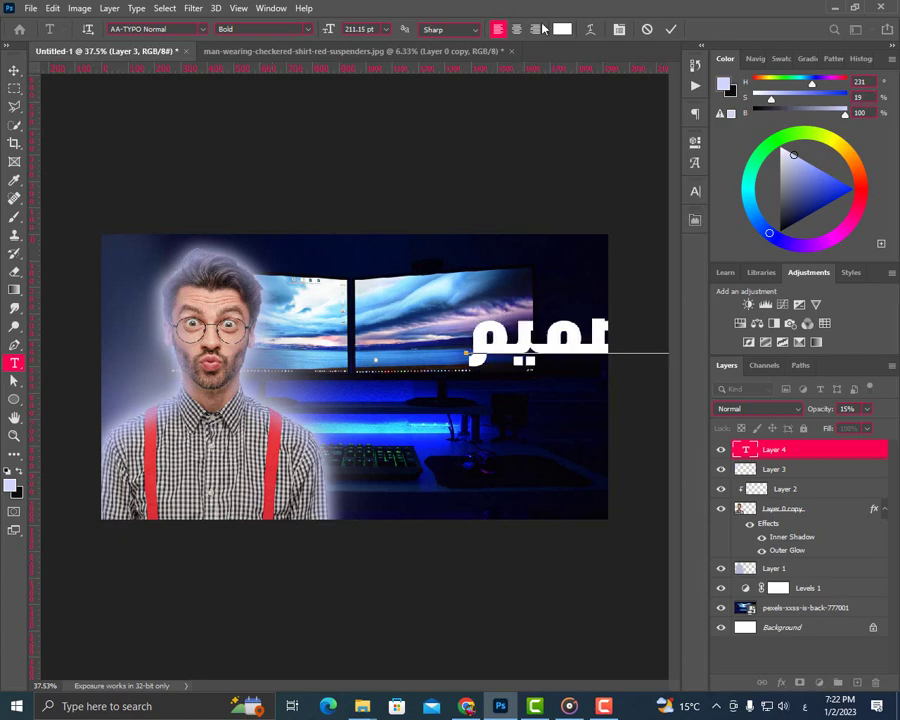
{"action": "left_click", "coordinate": [670, 29]}
- Move the "كيف تصميم" title over the monitors and scale it proportionally to 73%, fully inside the canvas beside the man
{"action": "left_click", "coordinate": [15, 70]}
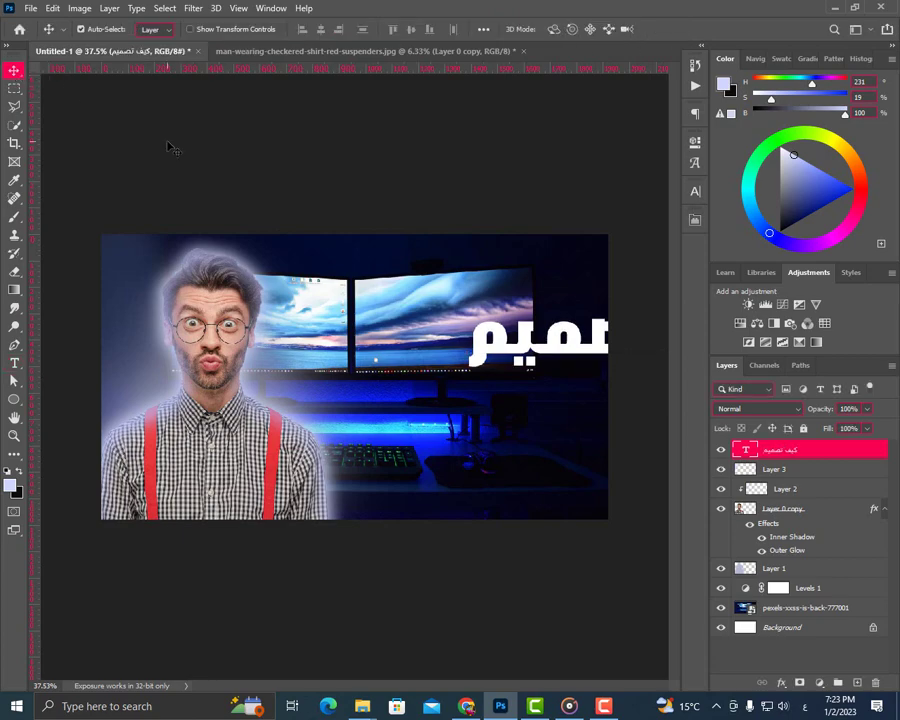
{"action": "left_click_drag", "start_coordinate": [600, 344], "coordinate": [370, 346]}
{"action": "left_click", "coordinate": [236, 30]}
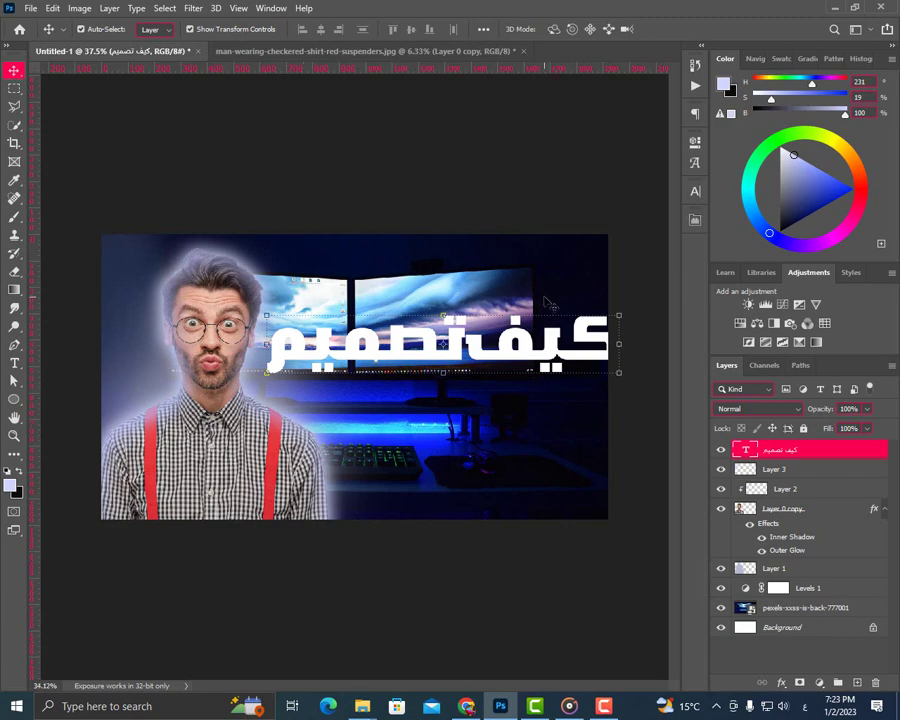
{"action": "scroll", "coordinate": [545, 300], "scroll_direction": "down", "scroll_amount": 1}
{"action": "left_click_drag", "start_coordinate": [594, 319], "coordinate": [531, 340]}
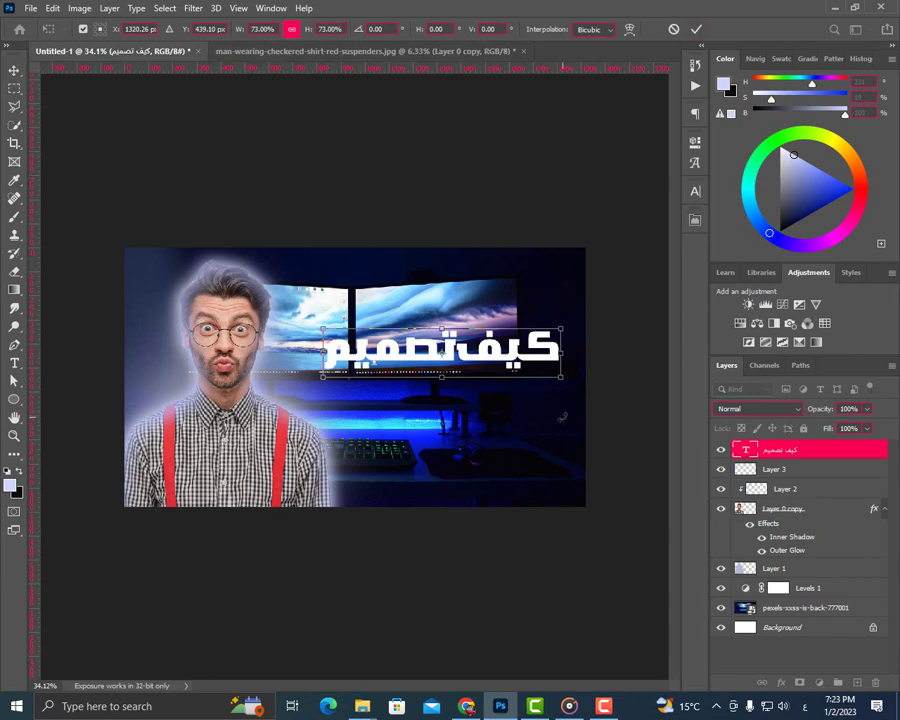
{"action": "left_click_drag", "start_coordinate": [534, 351], "coordinate": [535, 349], "text": "alt"}
{"action": "left_click", "coordinate": [696, 30]}
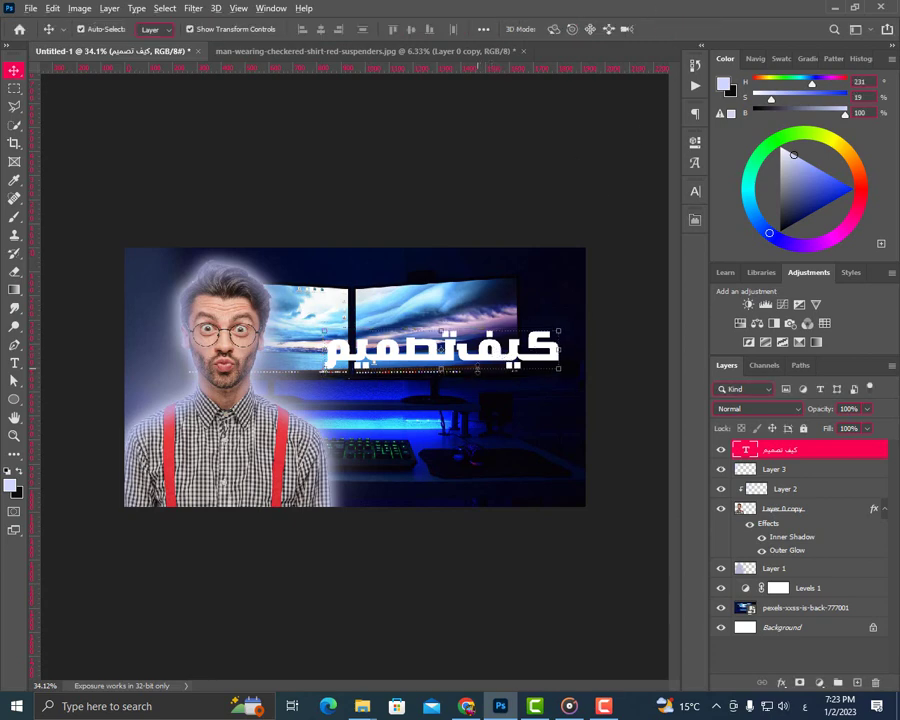
- Duplicate the title line directly below itself and replace the copy's text with "الصورالمصغره"
{"action": "left_click_drag", "start_coordinate": [484, 350], "coordinate": [484, 380]}
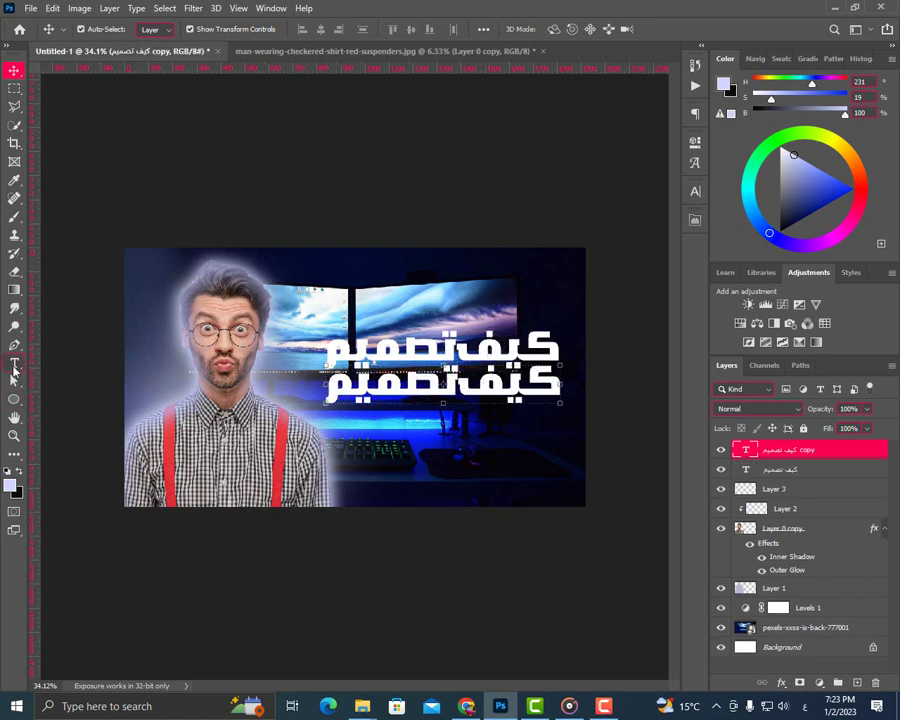
{"action": "left_click", "coordinate": [14, 362]}
{"action": "double_click", "coordinate": [480, 390]}
{"action": "key", "text": "ctrl+a"}
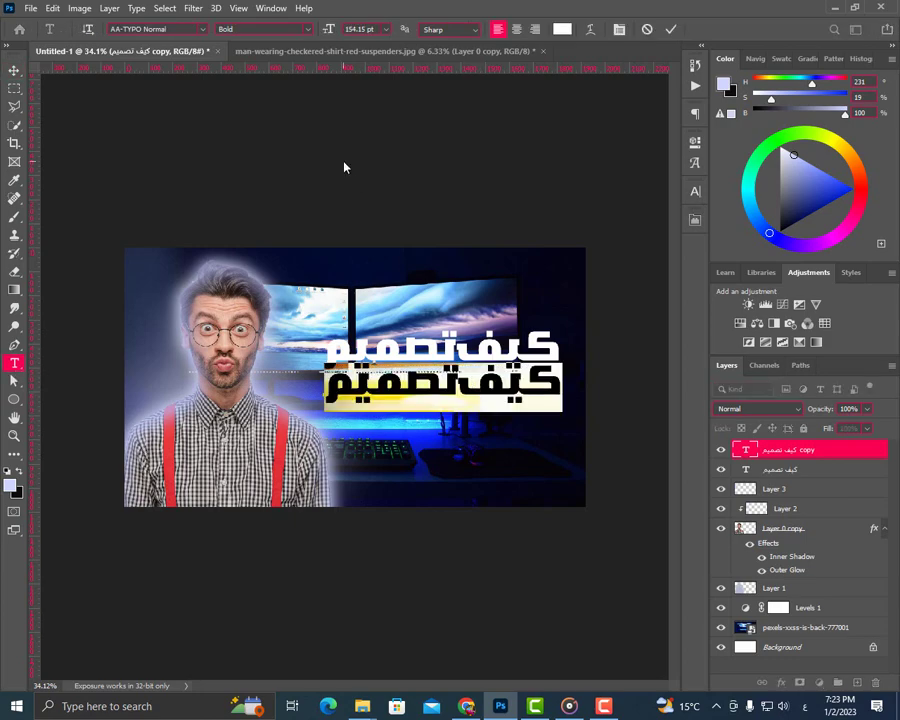
{"action": "type", "text": "الضو"}
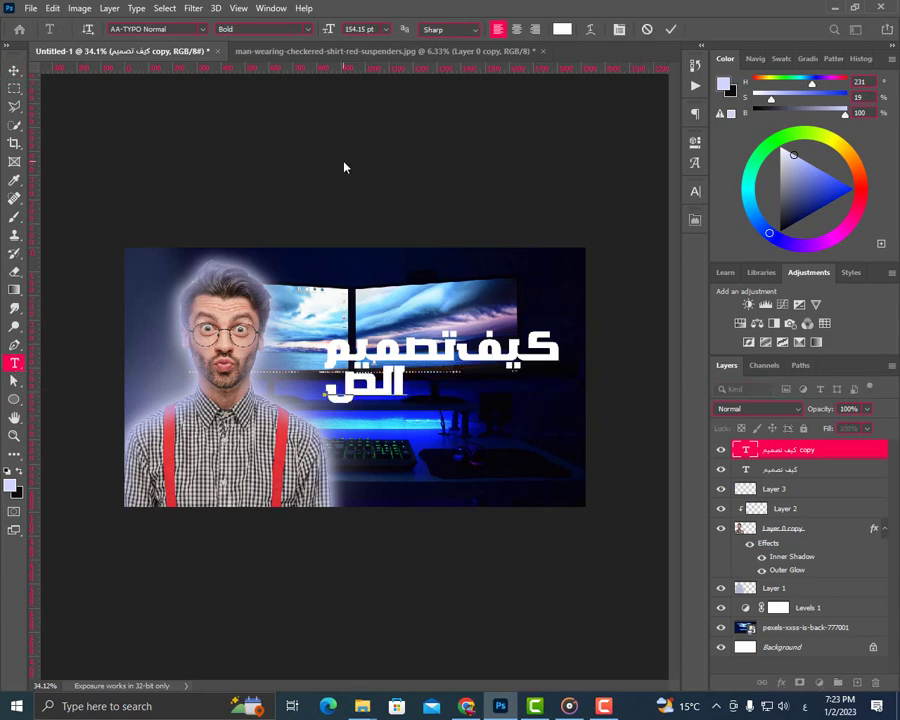
{"action": "type", "text": "ر"}
{"action": "key", "text": "BackSpace"}
{"action": "key", "text": "BackSpace"}
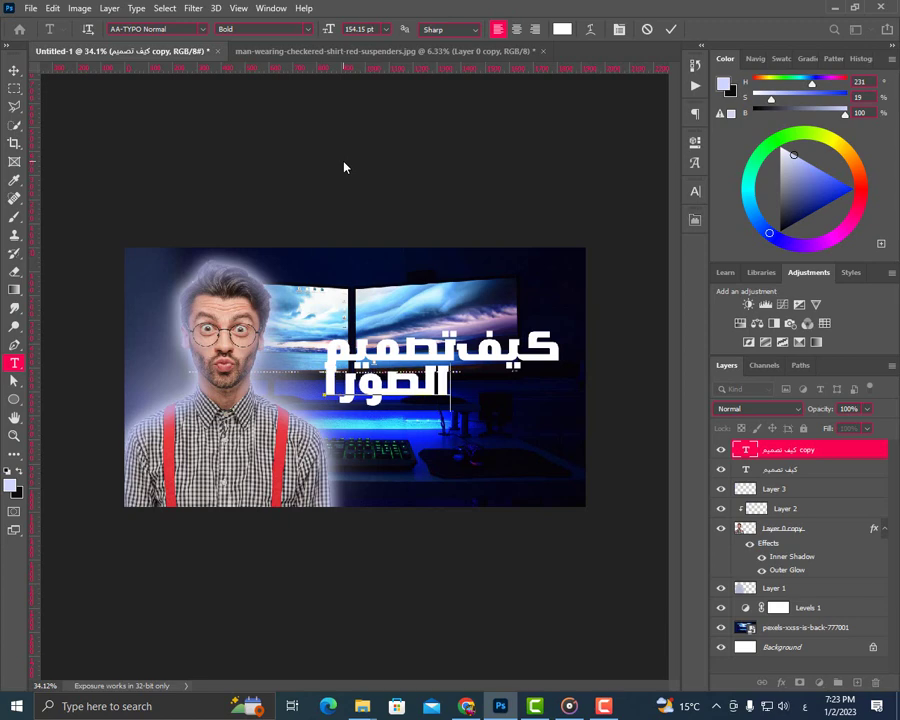
{"action": "type", "text": "ر الم"}
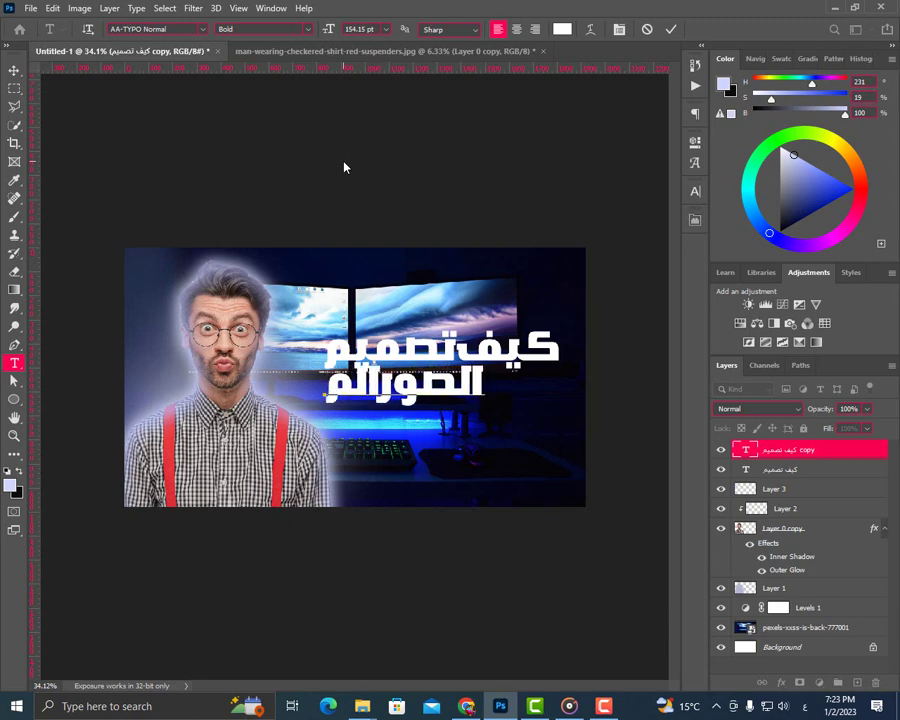
{"action": "type", "text": "صغ"}
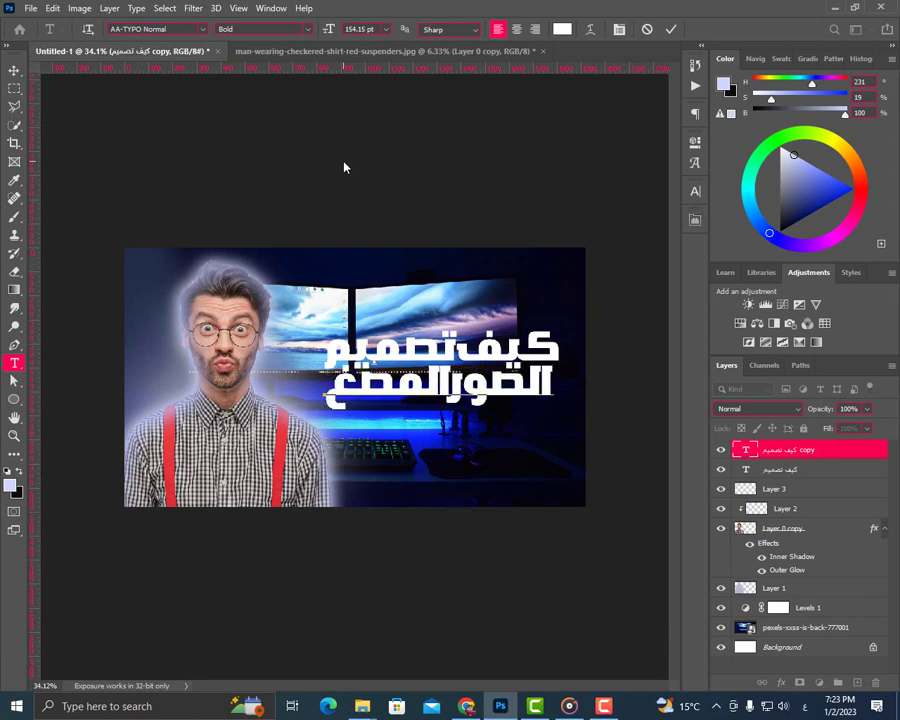
{"action": "type", "text": "ره"}
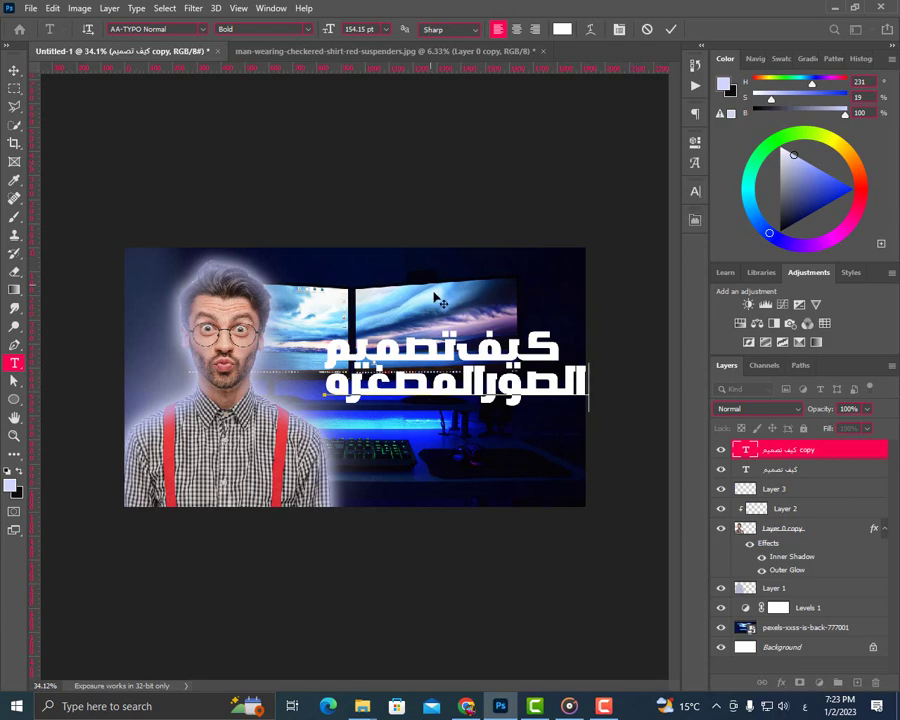
{"action": "double_click", "coordinate": [540, 372]}
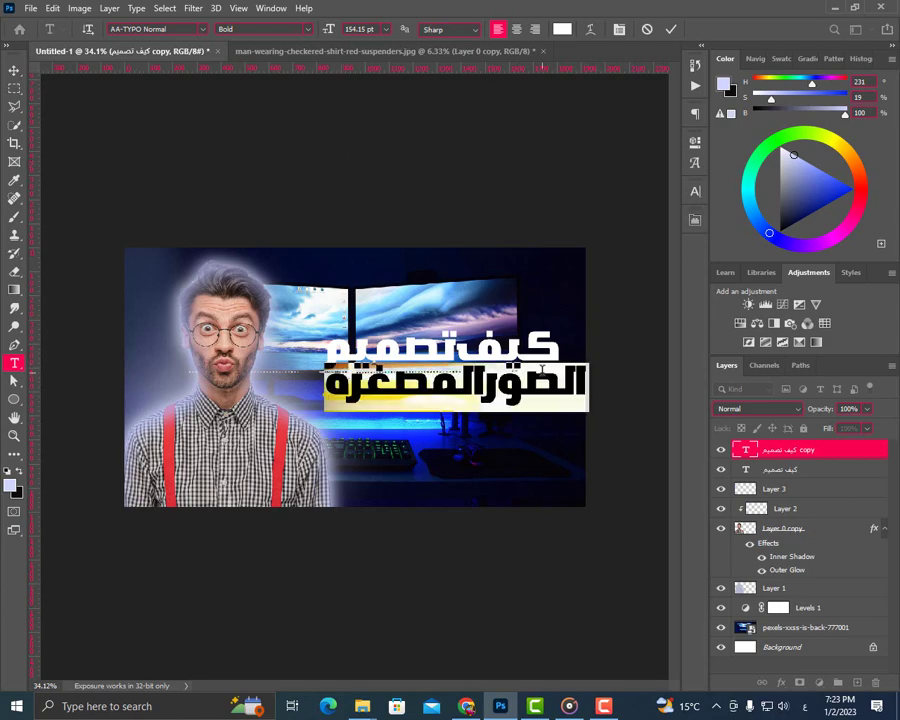
- Shift the "الصورالمصغره" line toward the man and slightly down so it sits roughly centred beneath the first title line
{"action": "left_click", "coordinate": [13, 68]}
{"action": "left_click_drag", "start_coordinate": [540, 393], "coordinate": [521, 402]}
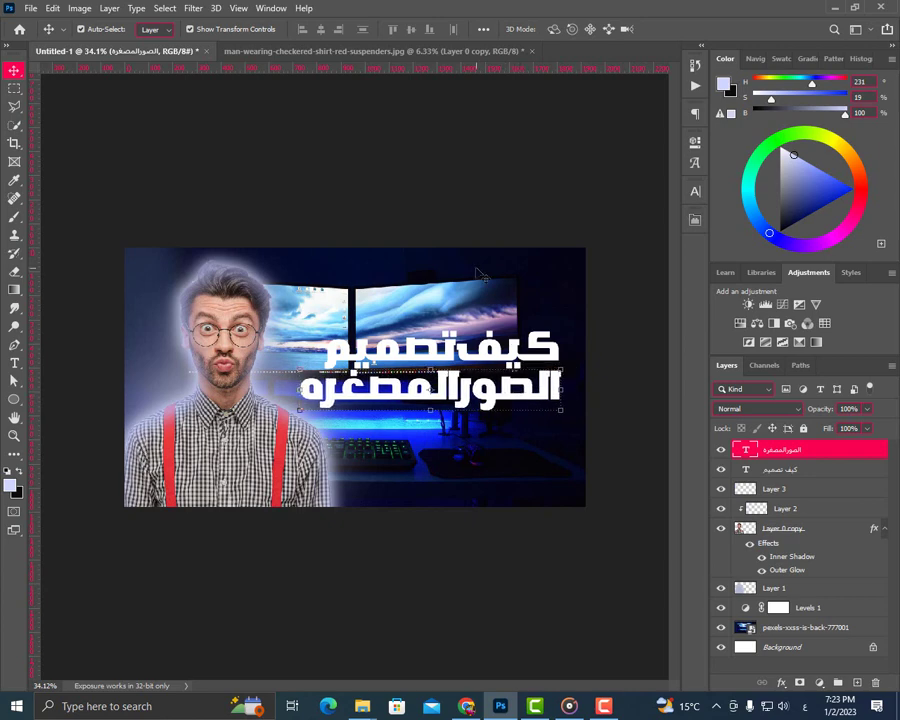
{"action": "key", "text": "Right"}
{"action": "key", "text": "Right"}
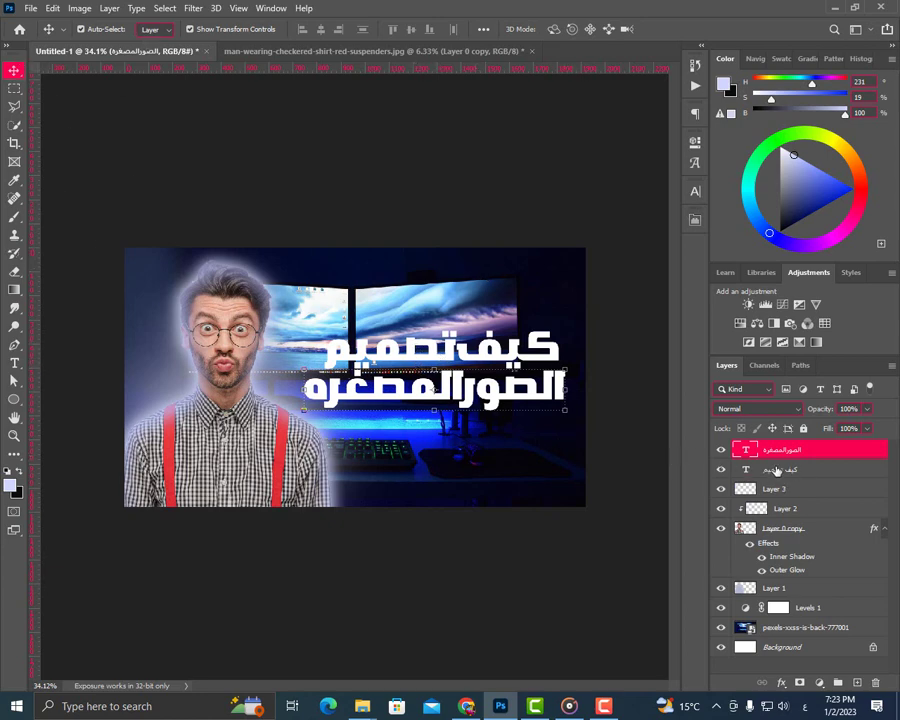
- Scale the "كيف تصميم" line proportionally to 91.41%, centre it over the second line and nudge it up slightly
{"action": "left_click", "coordinate": [548, 338]}
{"action": "key", "text": "ctrl+t"}
{"action": "left_click_drag", "start_coordinate": [558, 330], "coordinate": [496, 333]}
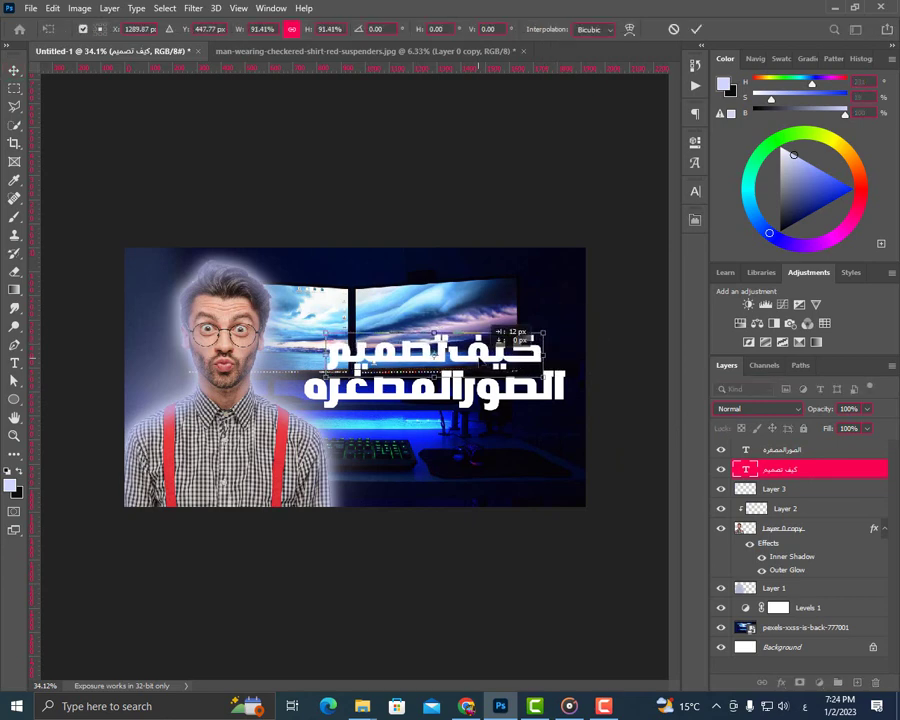
{"action": "key", "text": "Up"}
{"action": "key", "text": "Up"}
{"action": "key", "text": "Up"}
{"action": "key", "text": "Up"}
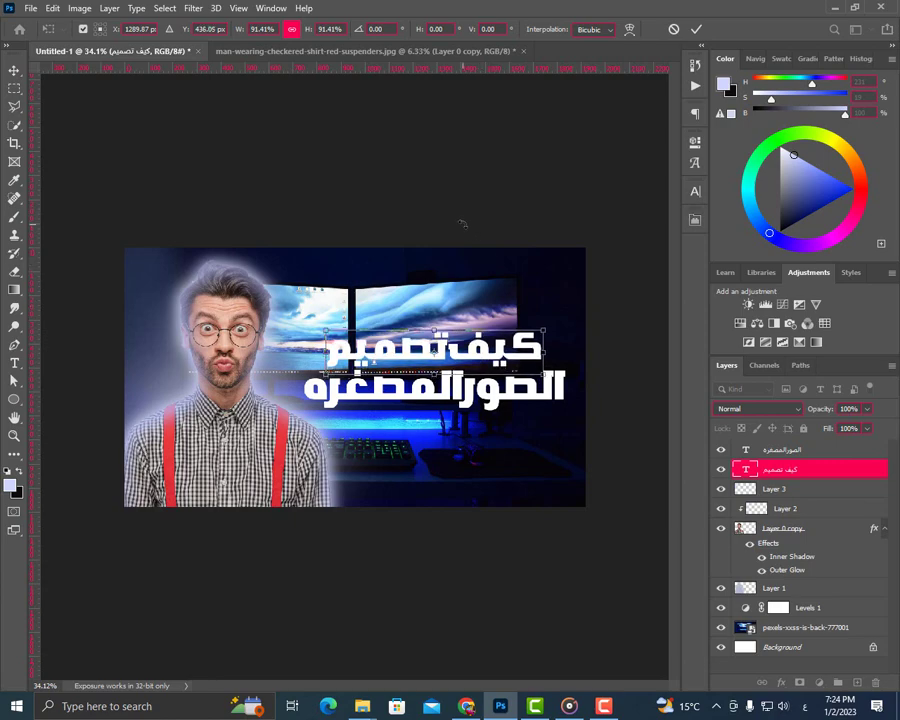
{"action": "left_click", "coordinate": [695, 30]}
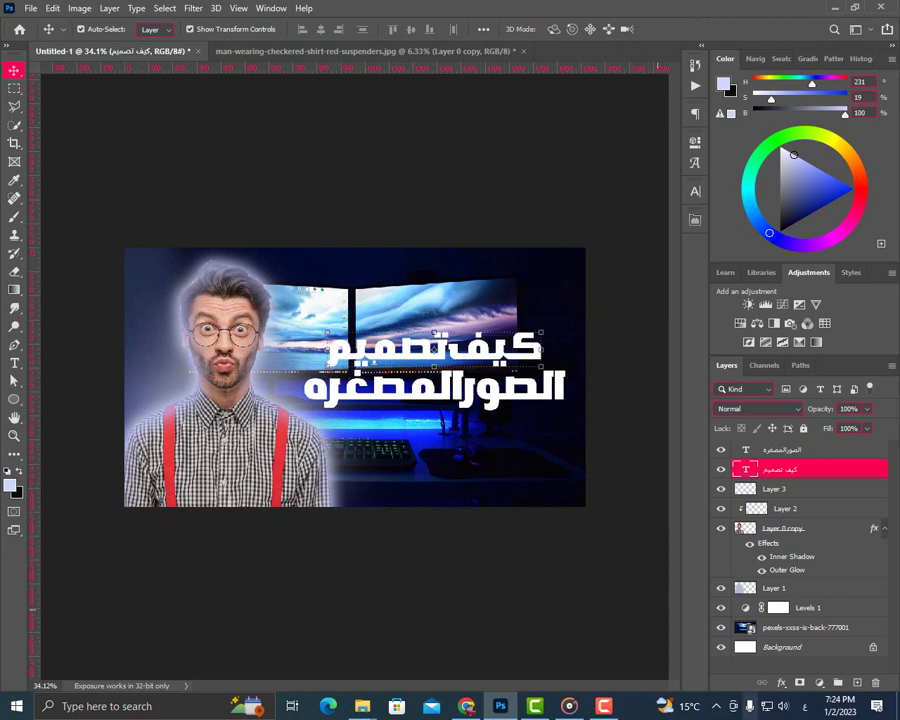
- Add a 20 px outside Stroke in near-black #131111 at 100% opacity to the "كيف تصميم" text layer
{"action": "left_click", "coordinate": [782, 684]}
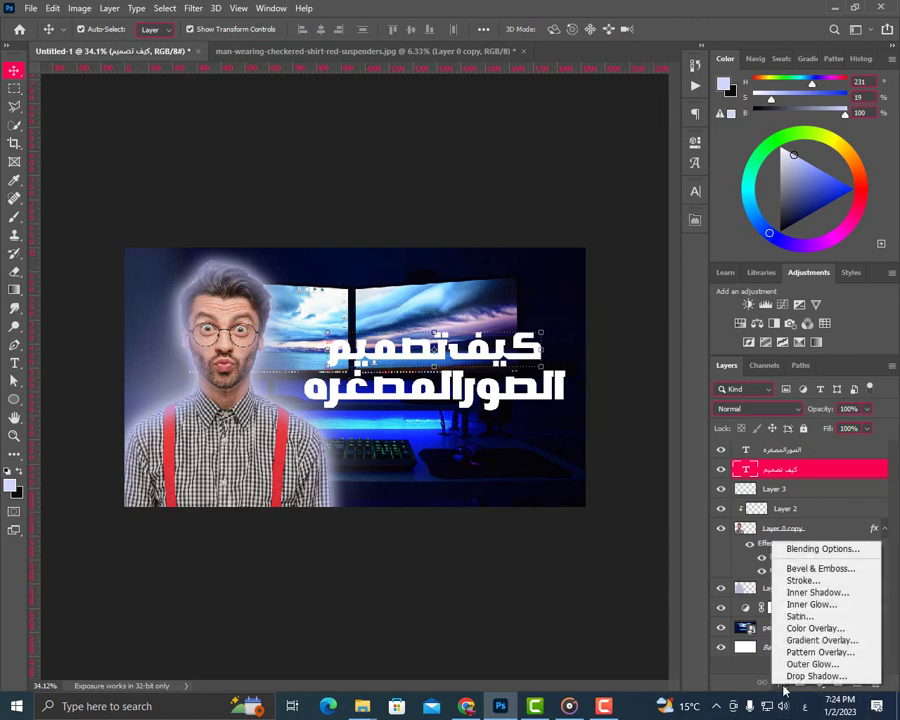
{"action": "left_click", "coordinate": [803, 580]}
{"action": "left_click_drag", "start_coordinate": [582, 362], "coordinate": [588, 454]}
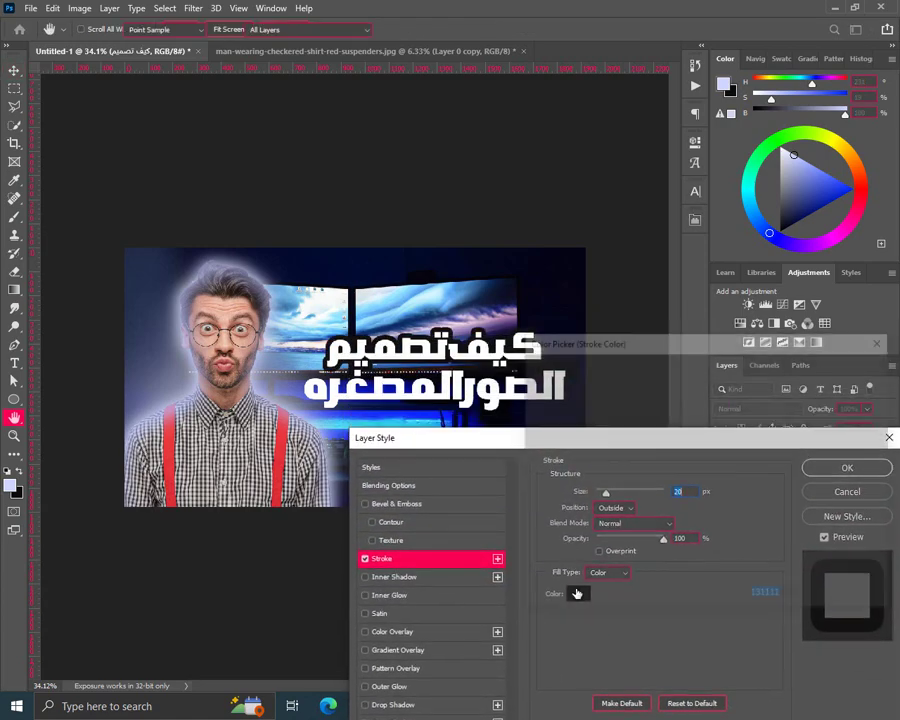
{"action": "left_click", "coordinate": [577, 593]}
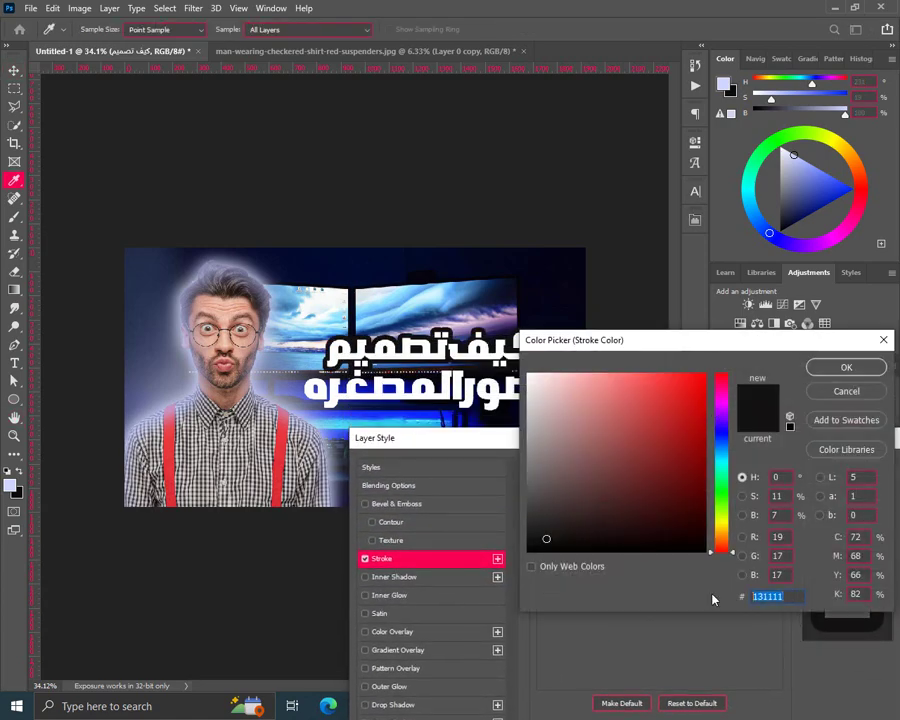
{"action": "left_click", "coordinate": [846, 366]}
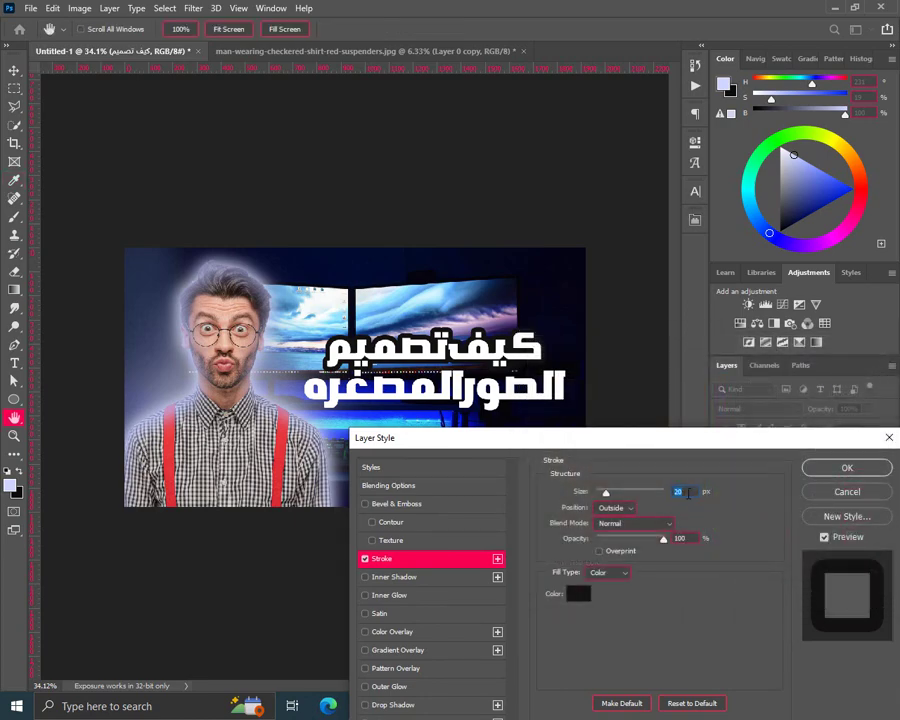
{"action": "left_click", "coordinate": [838, 468]}
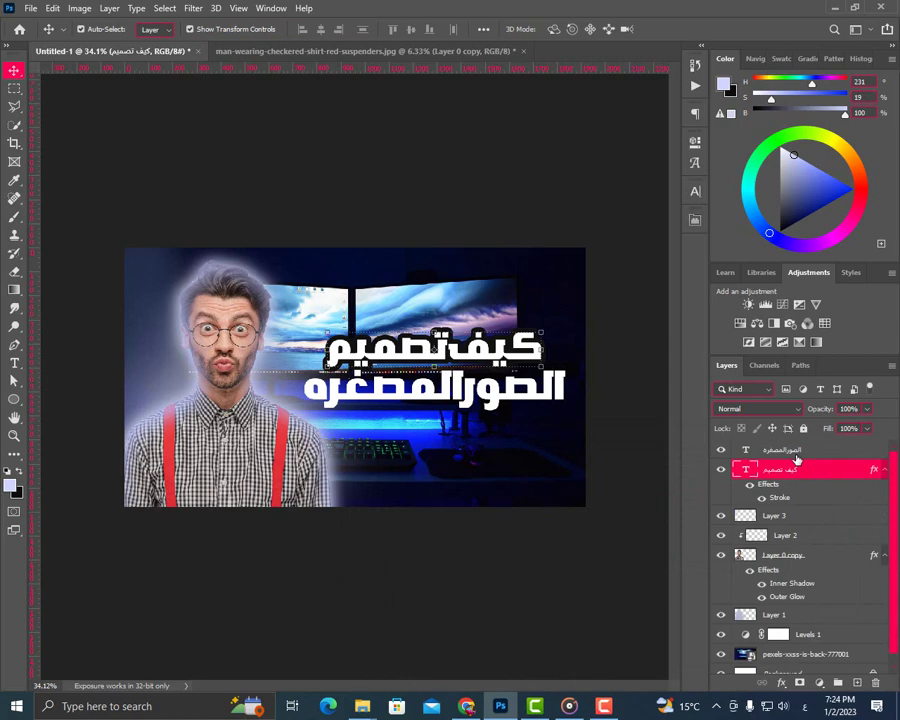
- Give the "الصورالمصغره" text layer the same near-black 20 px outside Stroke at 100% opacity
{"action": "left_click", "coordinate": [796, 453]}
{"action": "left_click", "coordinate": [782, 684]}
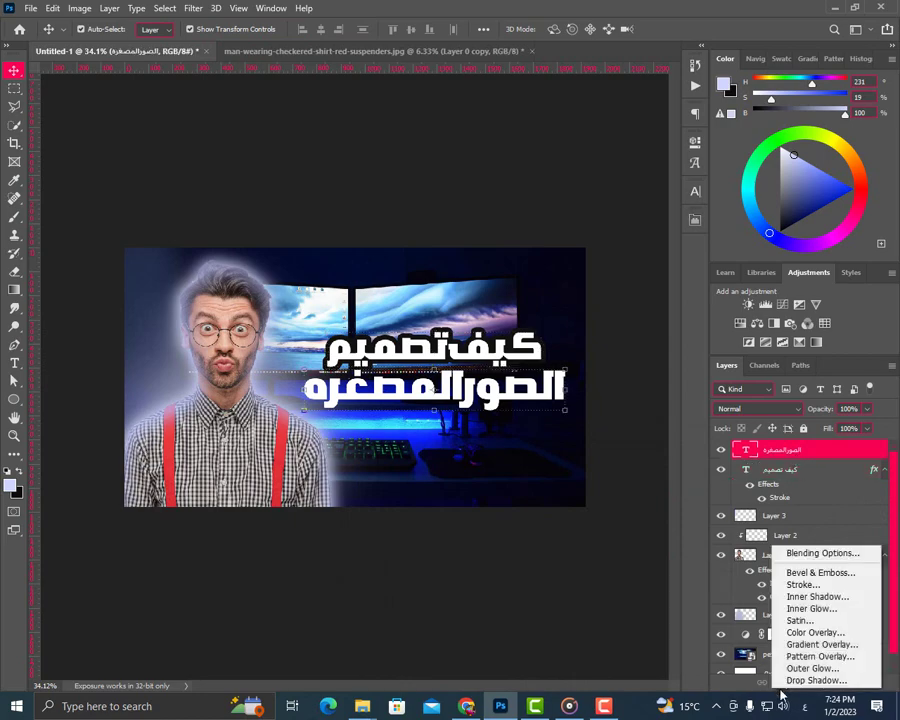
{"action": "left_click", "coordinate": [802, 584]}
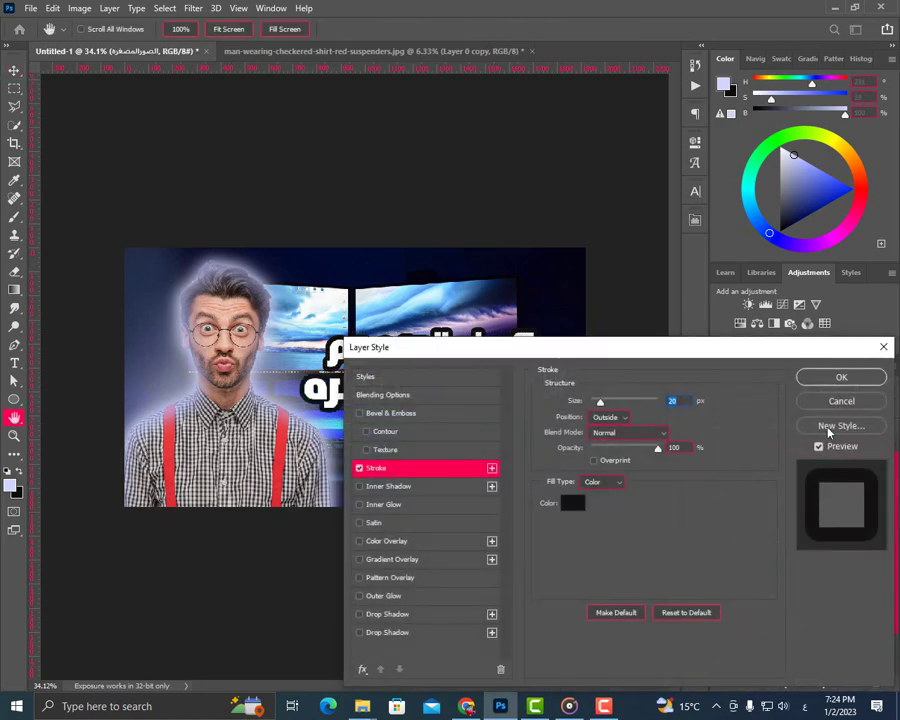
{"action": "left_click", "coordinate": [840, 383]}
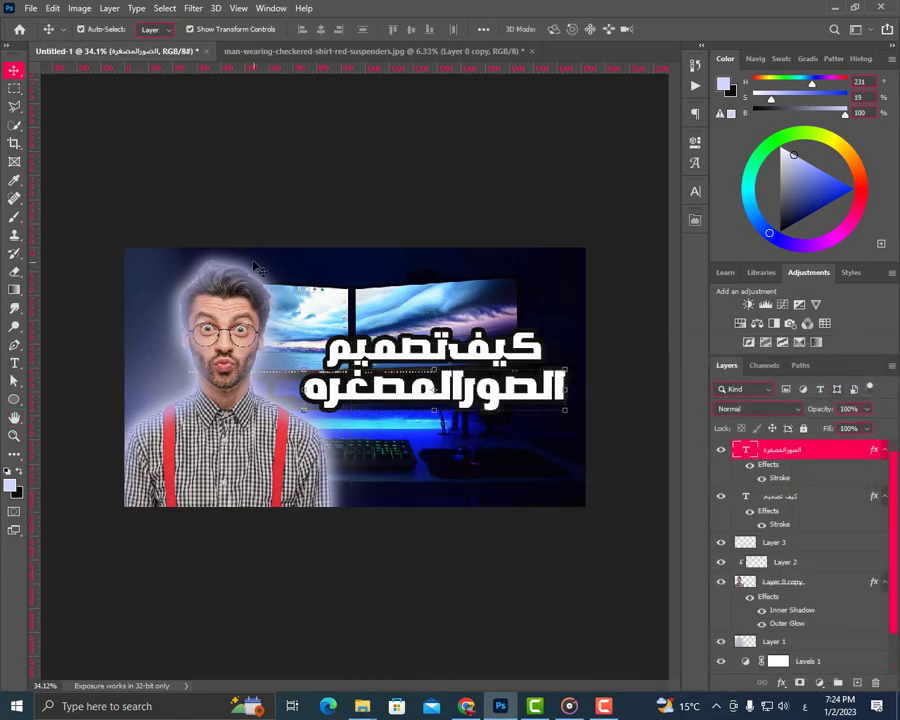
- Add a new empty layer and place it directly beneath the two title text layers
{"action": "left_click", "coordinate": [14, 125]}
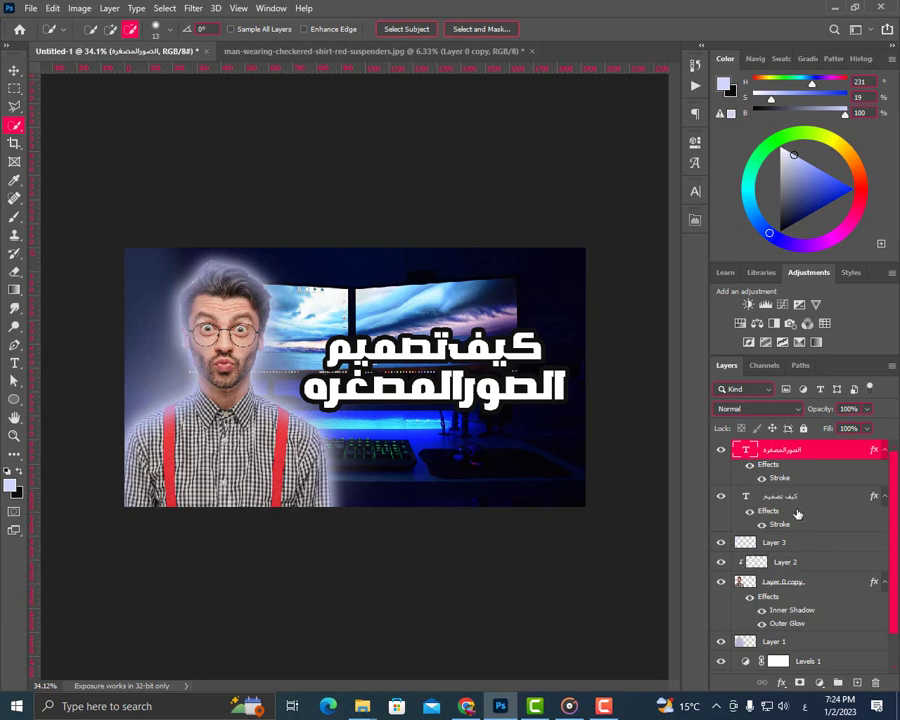
{"action": "left_click", "coordinate": [857, 682]}
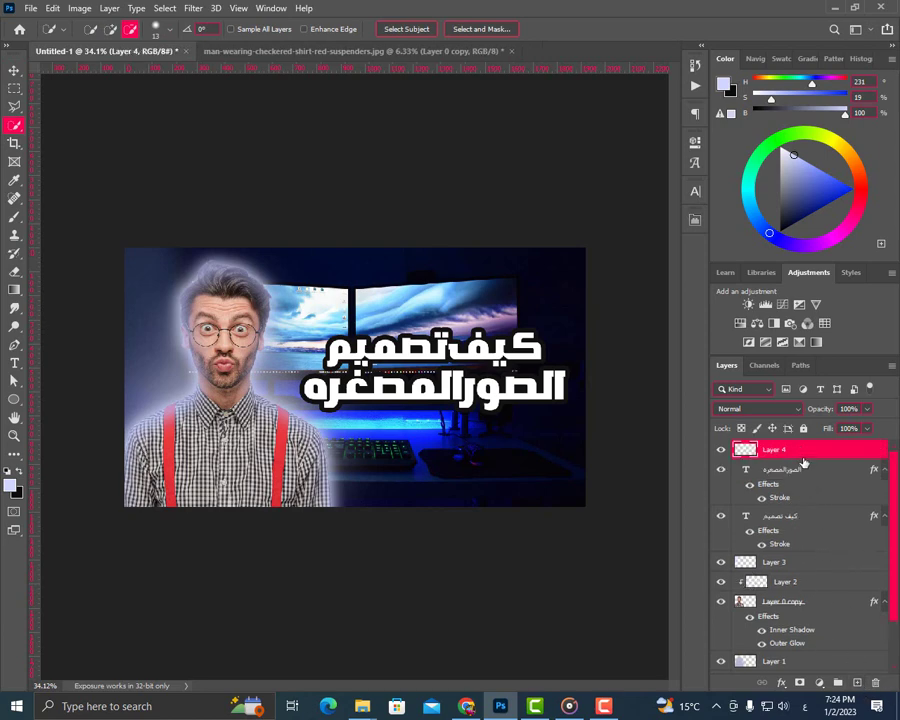
{"action": "left_click_drag", "start_coordinate": [804, 452], "coordinate": [803, 554]}
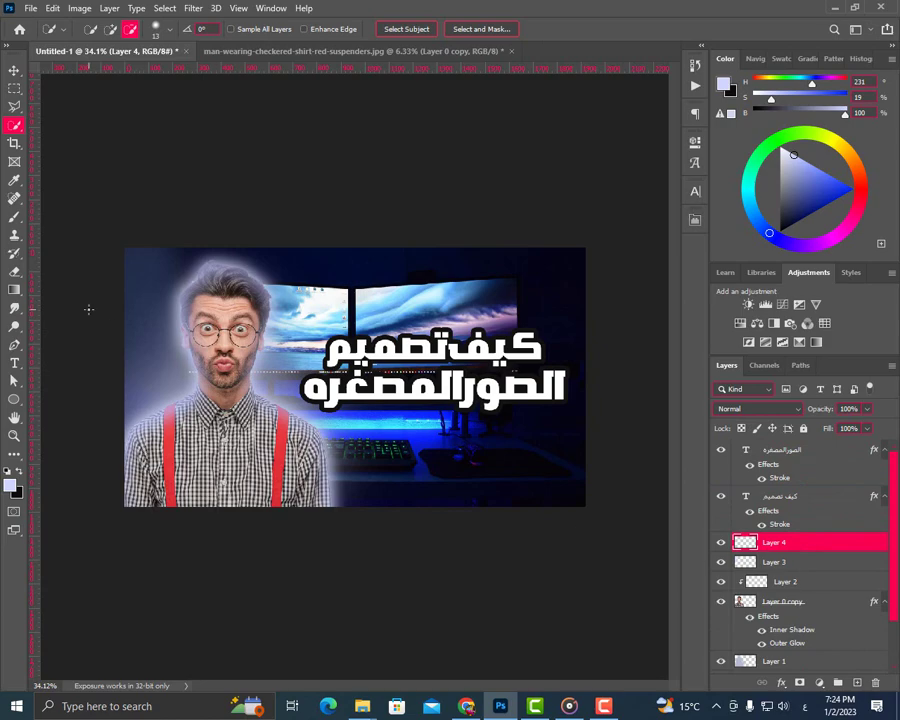
- Outline a polygonal lasso selection covering the gap between the two title lines, kept within the text's outer edges
{"action": "key", "text": "l"}
{"action": "scroll", "coordinate": [304, 383], "scroll_direction": "up", "scroll_amount": 3}
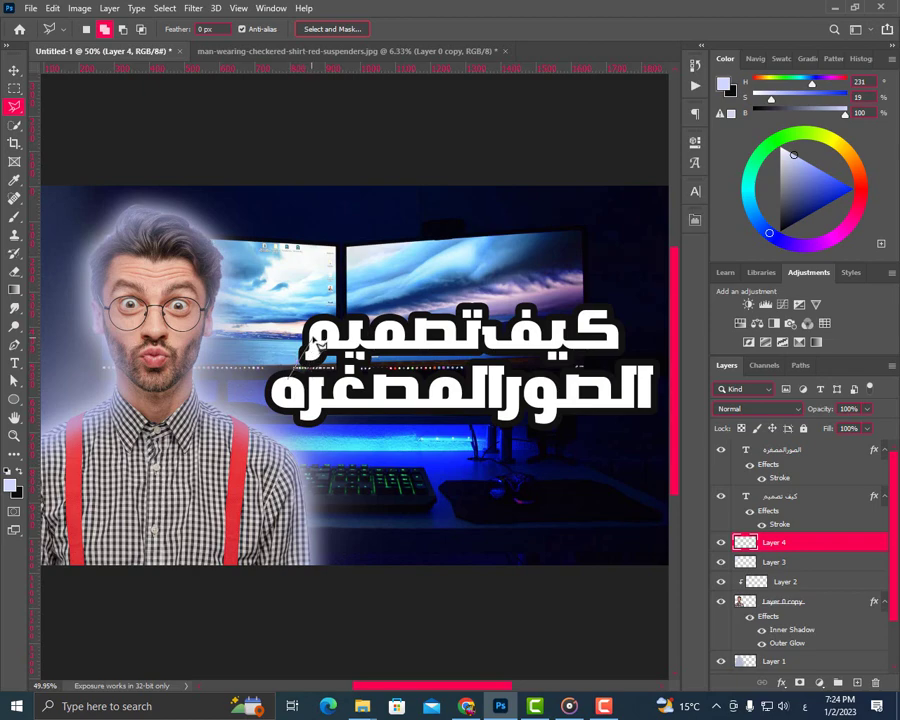
{"action": "mouse_move", "coordinate": [324, 340]}
{"action": "left_mouse_down"}
{"action": "mouse_move", "coordinate": [504, 342]}
{"action": "mouse_move", "coordinate": [575, 326]}
{"action": "mouse_move", "coordinate": [599, 338]}
{"action": "mouse_move", "coordinate": [592, 333]}
{"action": "mouse_move", "coordinate": [626, 332]}
{"action": "mouse_move", "coordinate": [646, 373]}
{"action": "mouse_move", "coordinate": [643, 385]}
{"action": "mouse_move", "coordinate": [633, 380]}
{"action": "mouse_move", "coordinate": [642, 395]}
{"action": "mouse_move", "coordinate": [617, 409]}
{"action": "mouse_move", "coordinate": [623, 404]}
{"action": "mouse_move", "coordinate": [313, 408]}
{"action": "mouse_move", "coordinate": [286, 400]}
{"action": "mouse_move", "coordinate": [300, 358]}
{"action": "left_mouse_up"}
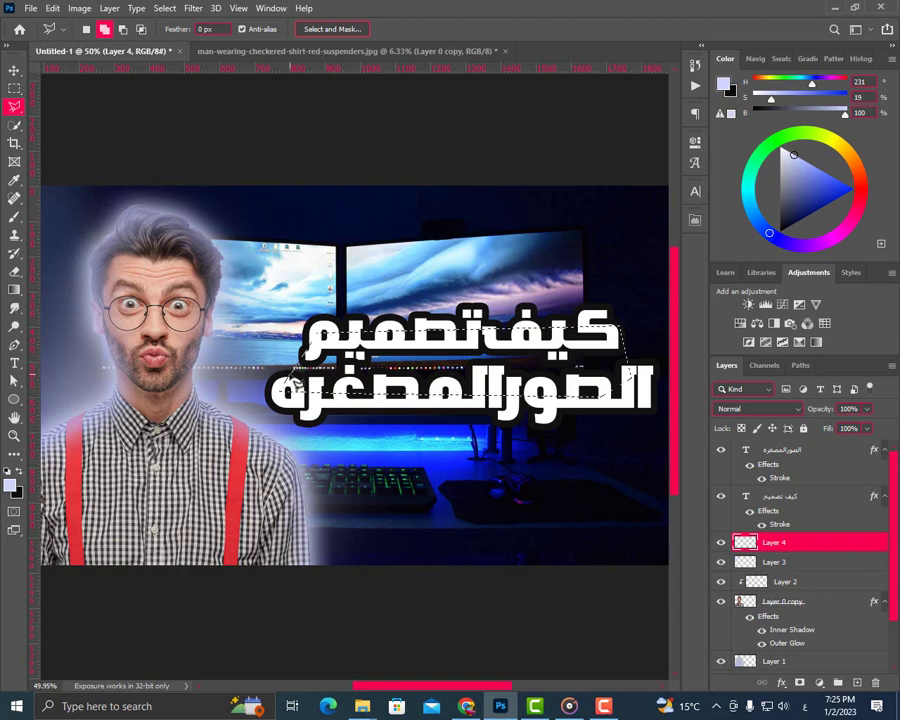
- Fill the selection on Layer 4 with the near-black swatch colour to close the gaps behind the title, and deselect
{"action": "left_click", "coordinate": [19, 472]}
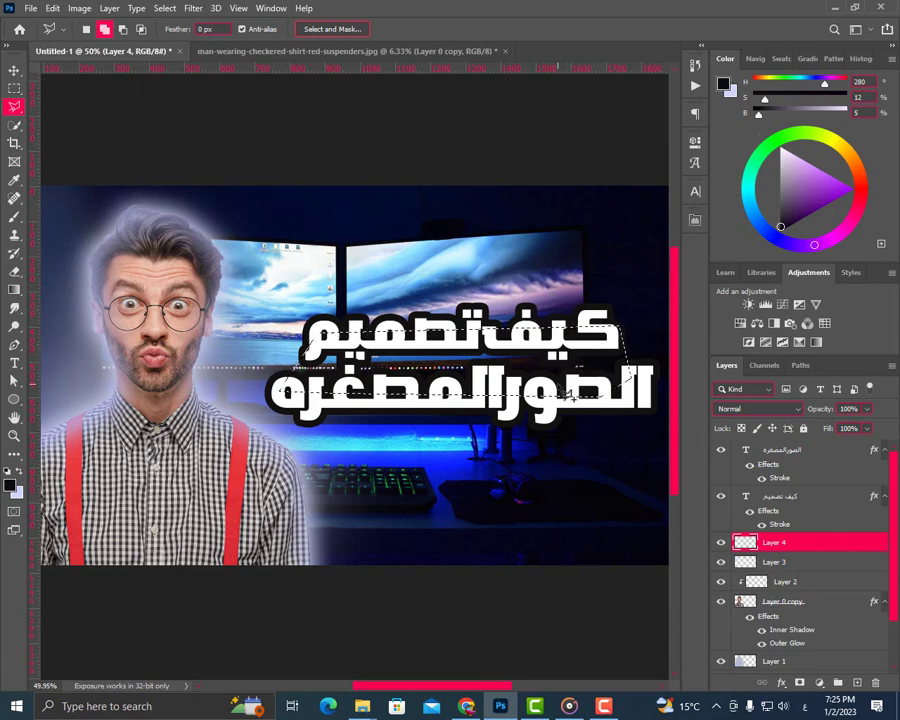
{"action": "left_click", "coordinate": [558, 381]}
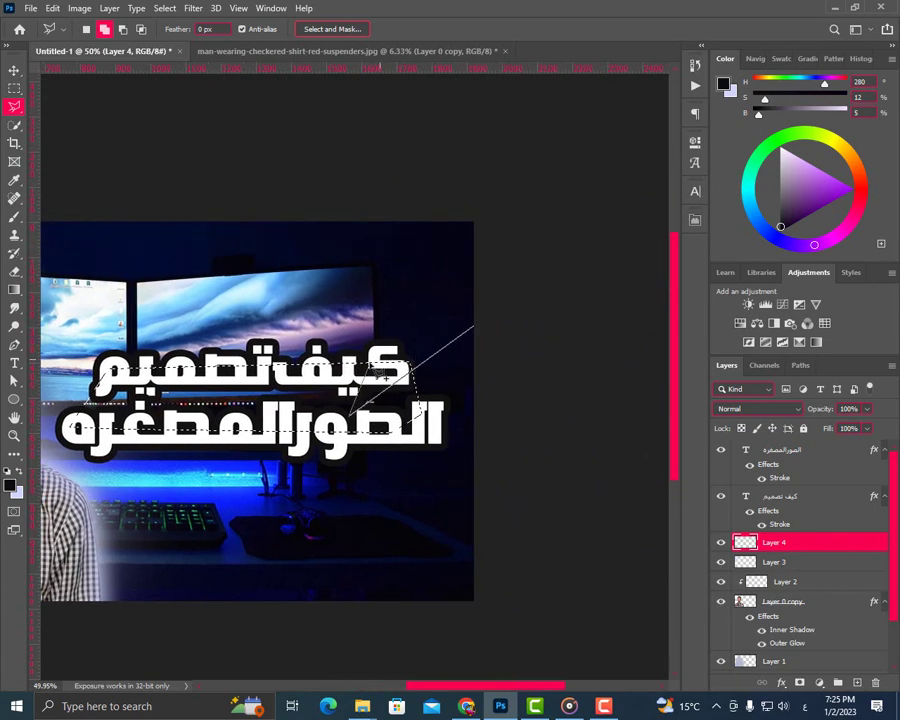
{"action": "key", "text": "ctrl+minus"}
{"action": "scroll", "coordinate": [365, 385], "scroll_direction": "down", "scroll_amount": 1}
{"action": "scroll", "coordinate": [413, 352], "scroll_direction": "down", "scroll_amount": 2}
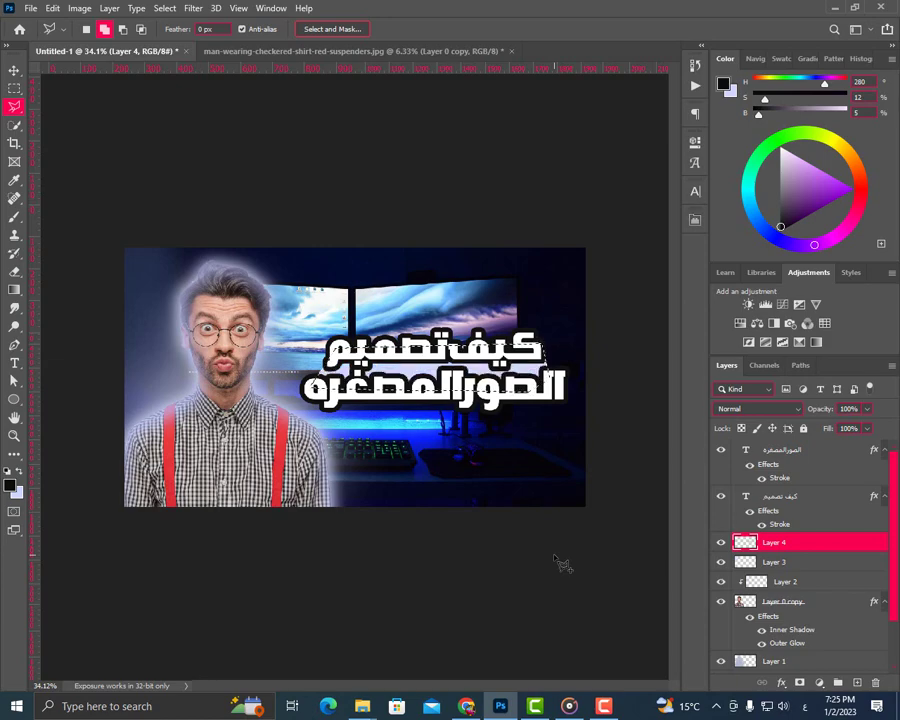
{"action": "left_click", "coordinate": [50, 9]}
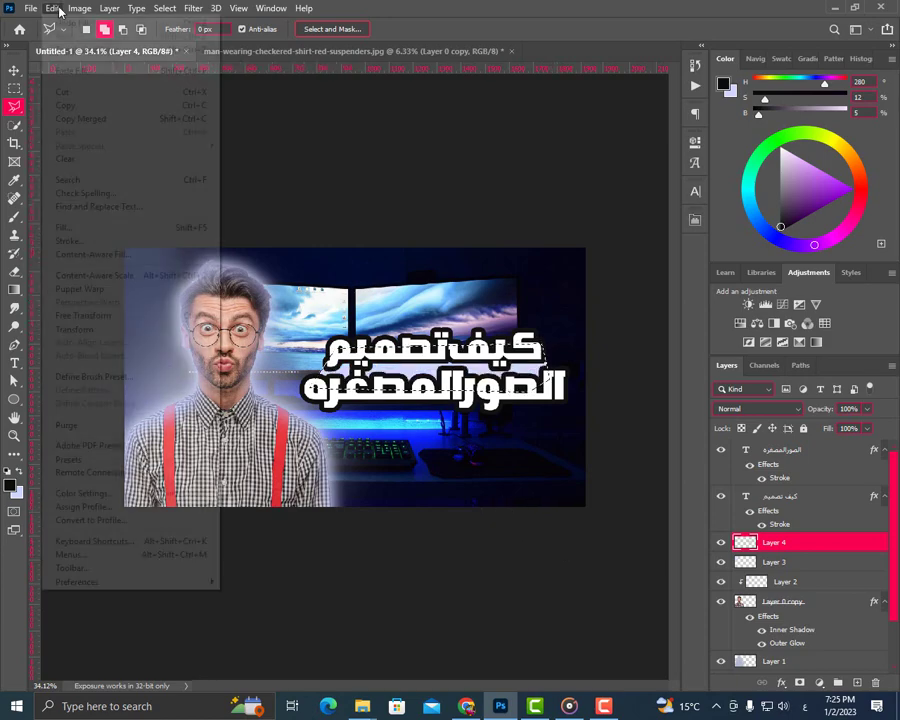
{"action": "left_click", "coordinate": [60, 22]}
{"action": "key", "text": "x"}
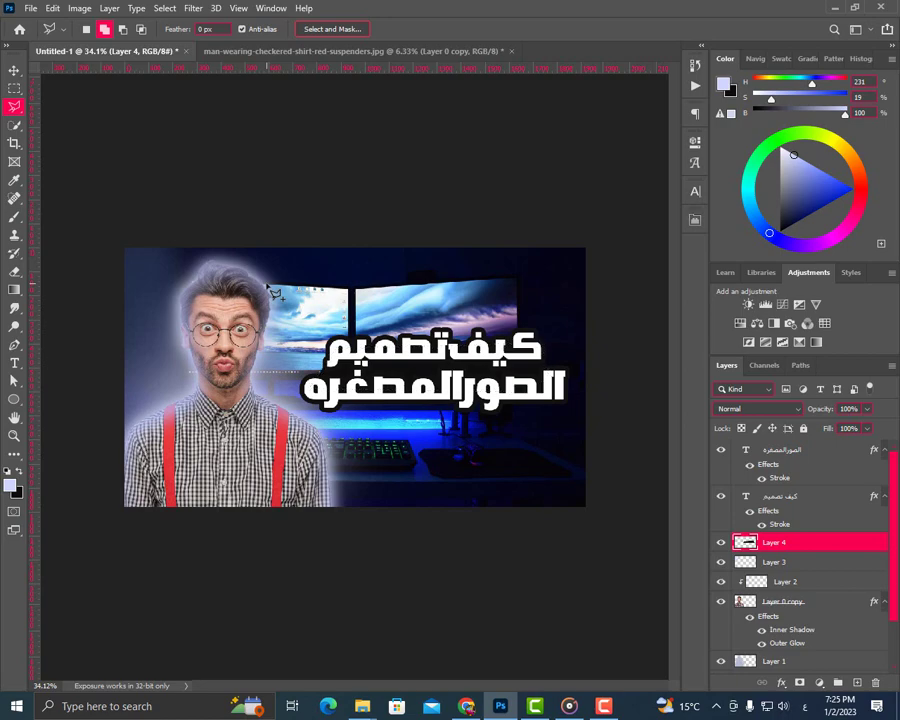
- Group the two title text layers together with the black filler layer beneath them
{"action": "scroll", "coordinate": [408, 384], "scroll_direction": "down", "scroll_amount": 3}
{"action": "scroll", "coordinate": [488, 410], "scroll_direction": "up", "scroll_amount": 4}
{"action": "scroll", "coordinate": [489, 412], "scroll_direction": "down", "scroll_amount": 2}
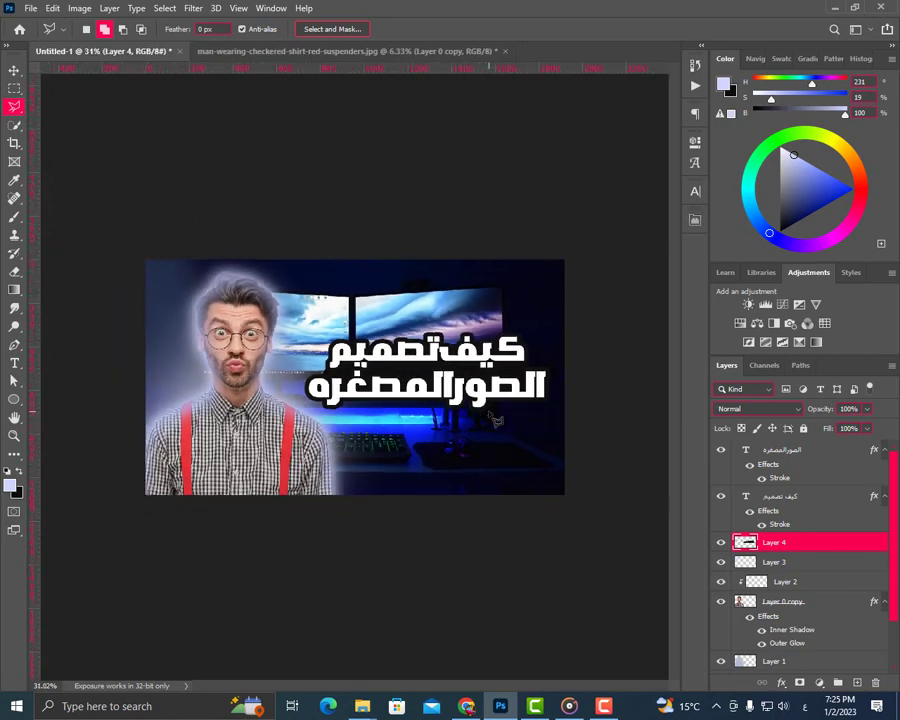
{"action": "left_click", "coordinate": [805, 452], "text": "ctrl"}
{"action": "left_click", "coordinate": [807, 497], "text": "ctrl"}
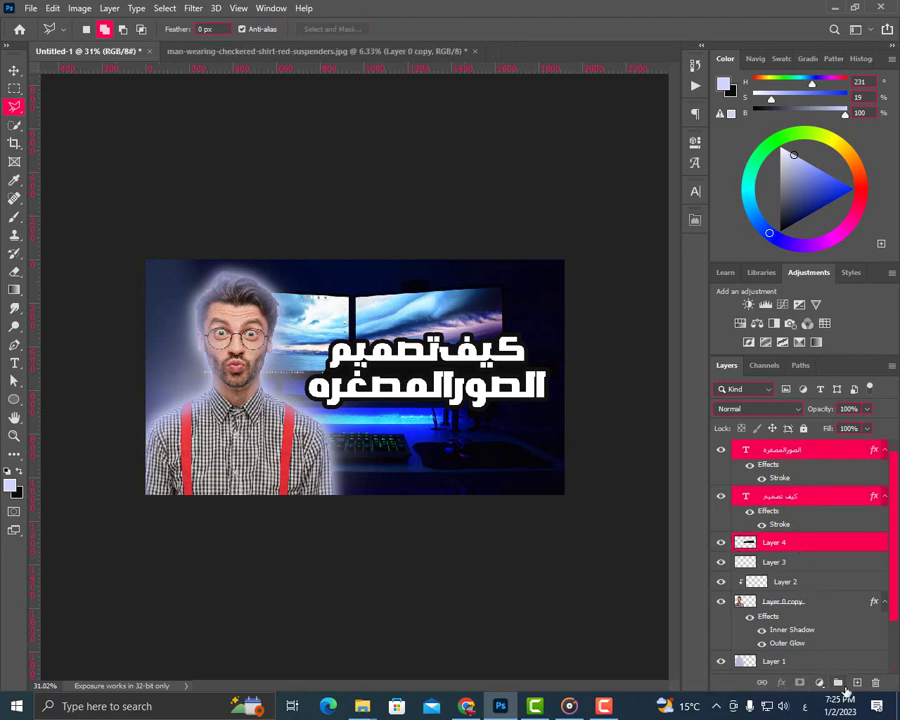
{"action": "left_click", "coordinate": [840, 683]}
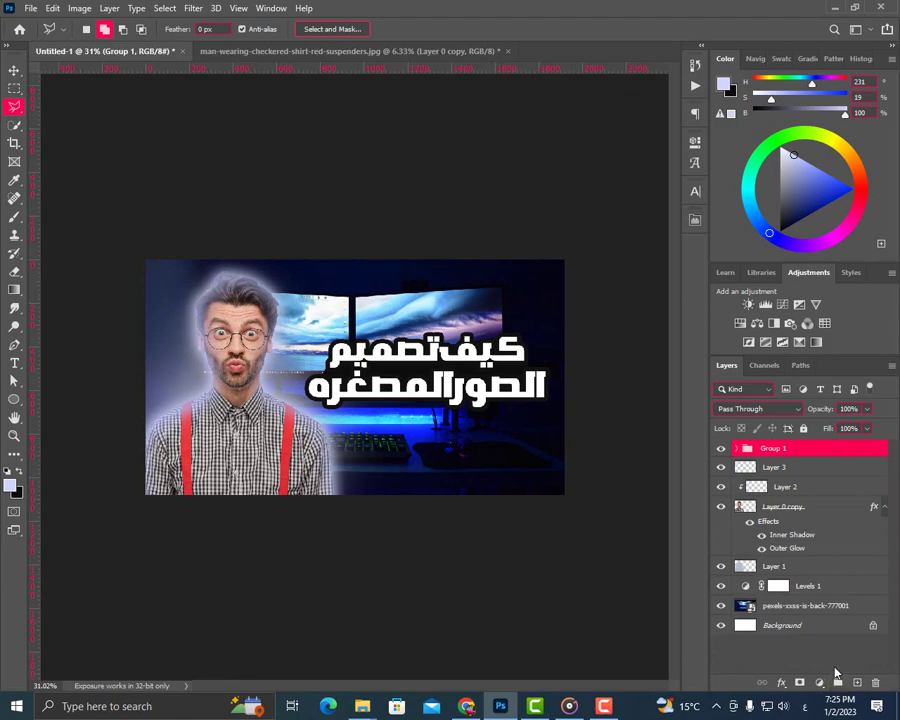
- Add a cyan Drop Shadow to the title group and lower its opacity to 0%
{"action": "left_click", "coordinate": [782, 683]}
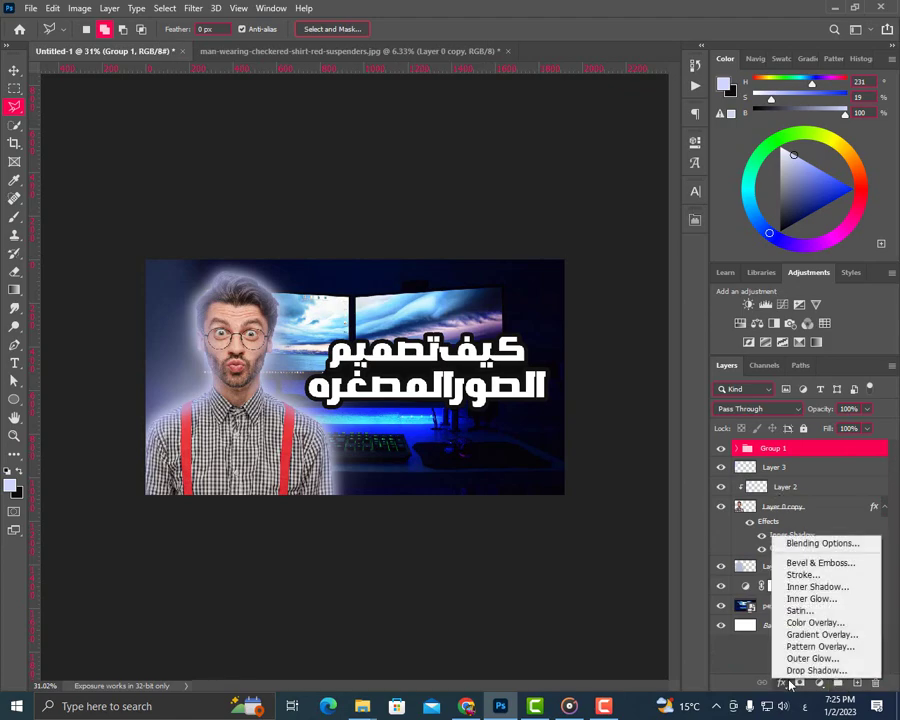
{"action": "left_click", "coordinate": [793, 675]}
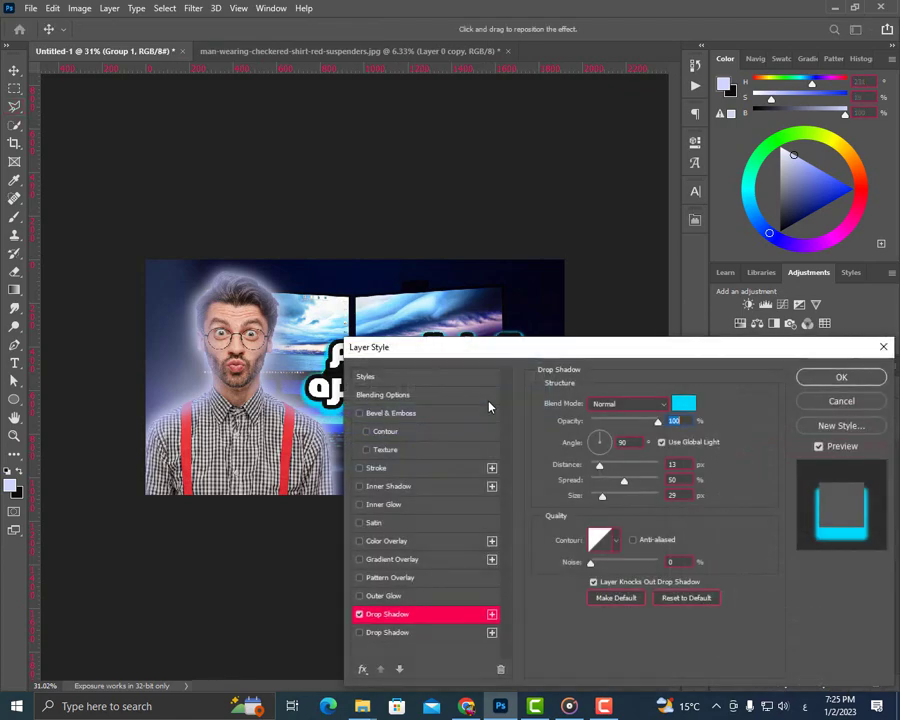
{"action": "left_click_drag", "start_coordinate": [452, 344], "coordinate": [606, 350]}
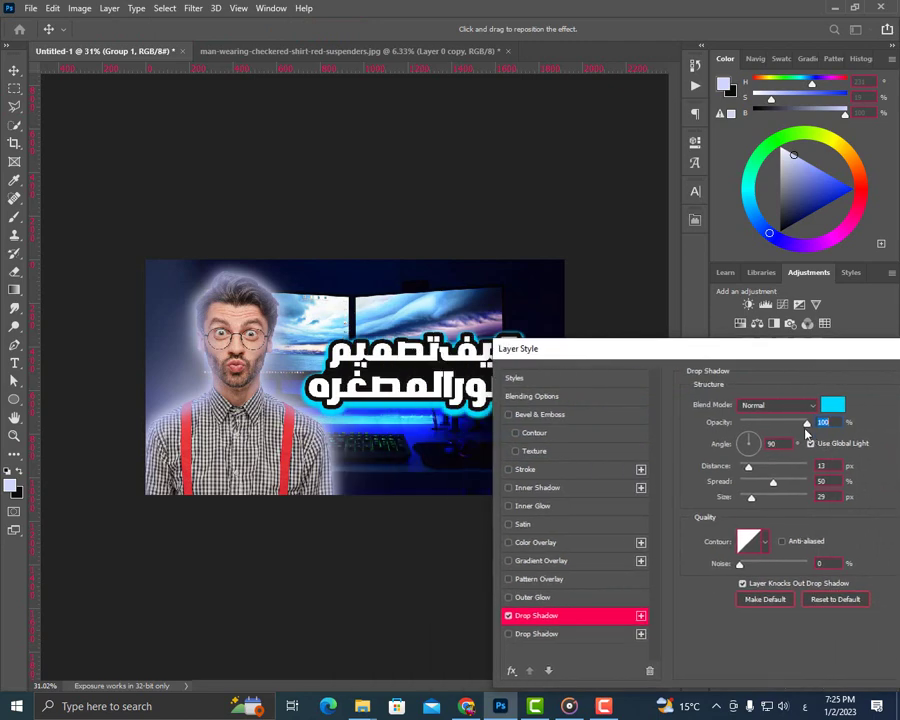
{"action": "left_click_drag", "start_coordinate": [807, 425], "coordinate": [739, 424]}
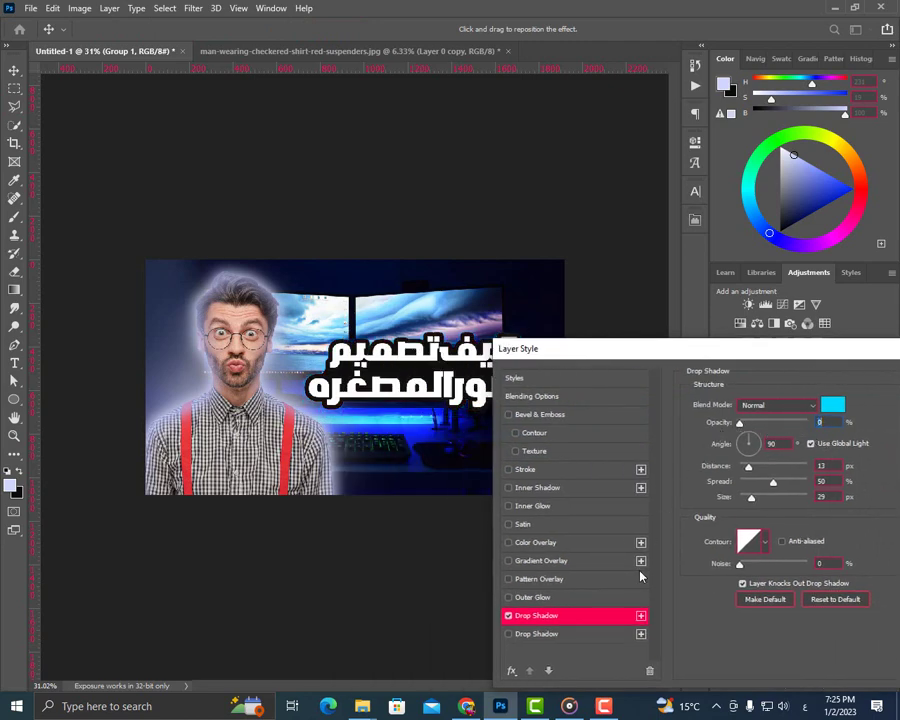
- Add a second Drop Shadow instance in black to the title group and set its spread to 63%
{"action": "left_click", "coordinate": [641, 615]}
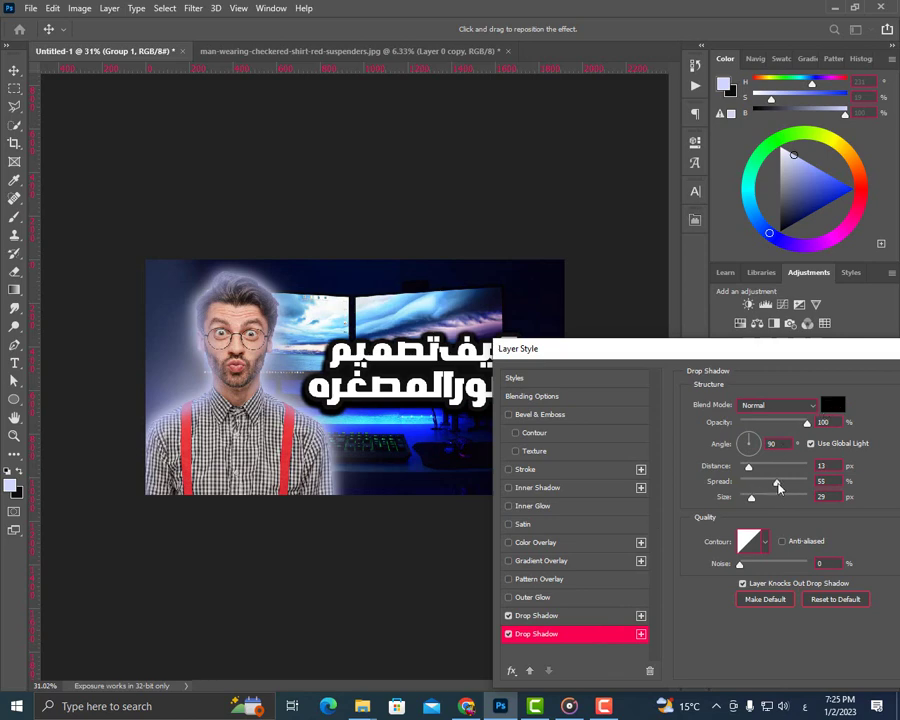
{"action": "left_click_drag", "start_coordinate": [773, 484], "coordinate": [790, 486]}
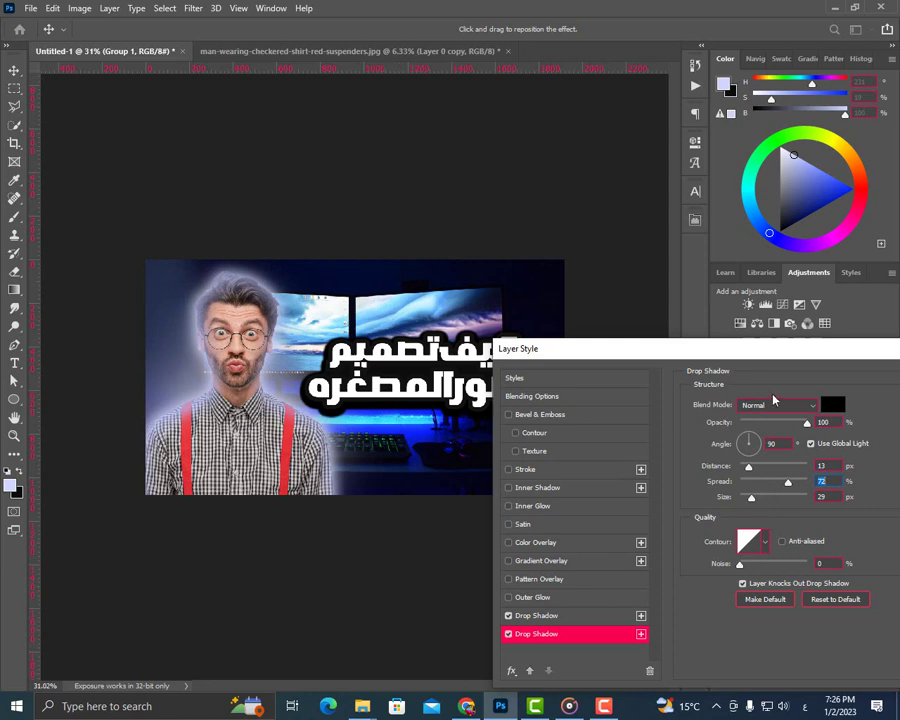
{"action": "key", "text": "Down"}
{"action": "key", "text": "Down"}
{"action": "key", "text": "Down"}
{"action": "key", "text": "Down"}
{"action": "key", "text": "Down"}
{"action": "key", "text": "Down"}
{"action": "key", "text": "Down"}
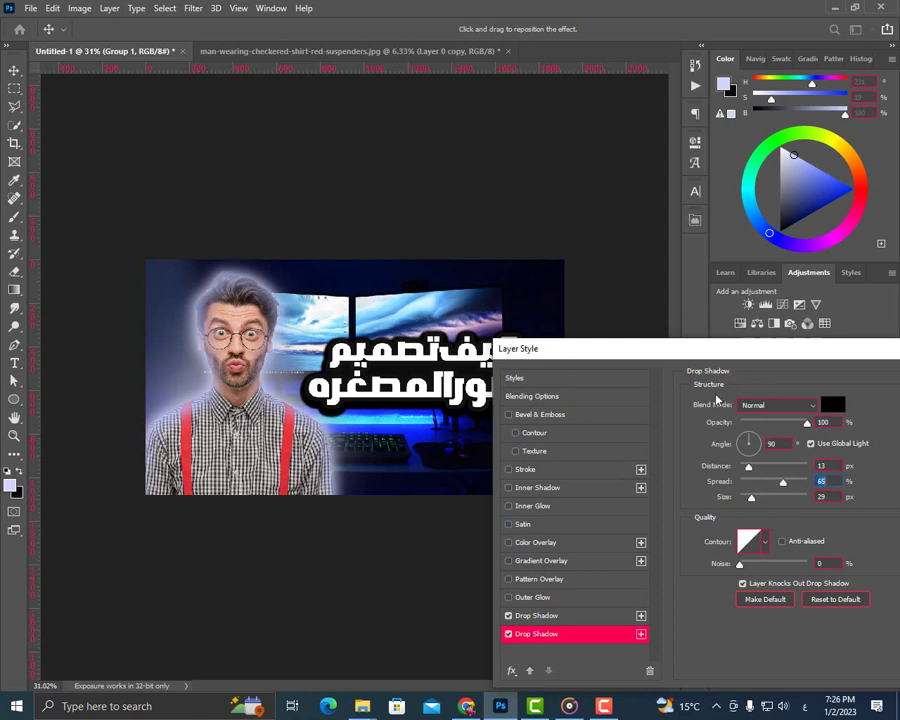
{"action": "left_click_drag", "start_coordinate": [784, 483], "coordinate": [752, 501]}
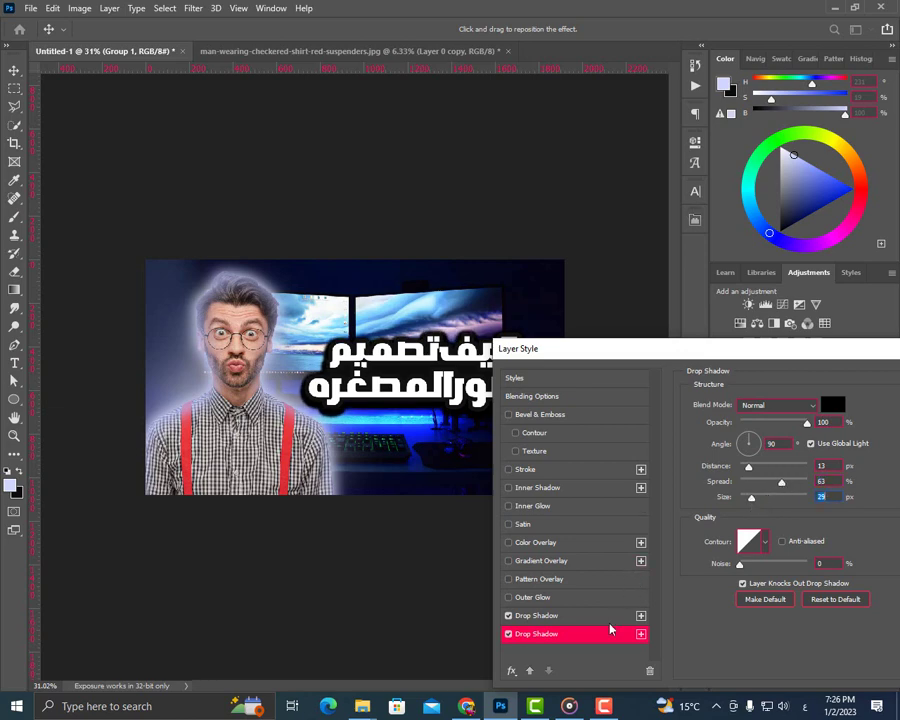
- Set the cyan Drop Shadow to 100% opacity, 57% spread and the darker cyan #00adcc, and apply the layer style
{"action": "left_click", "coordinate": [560, 615]}
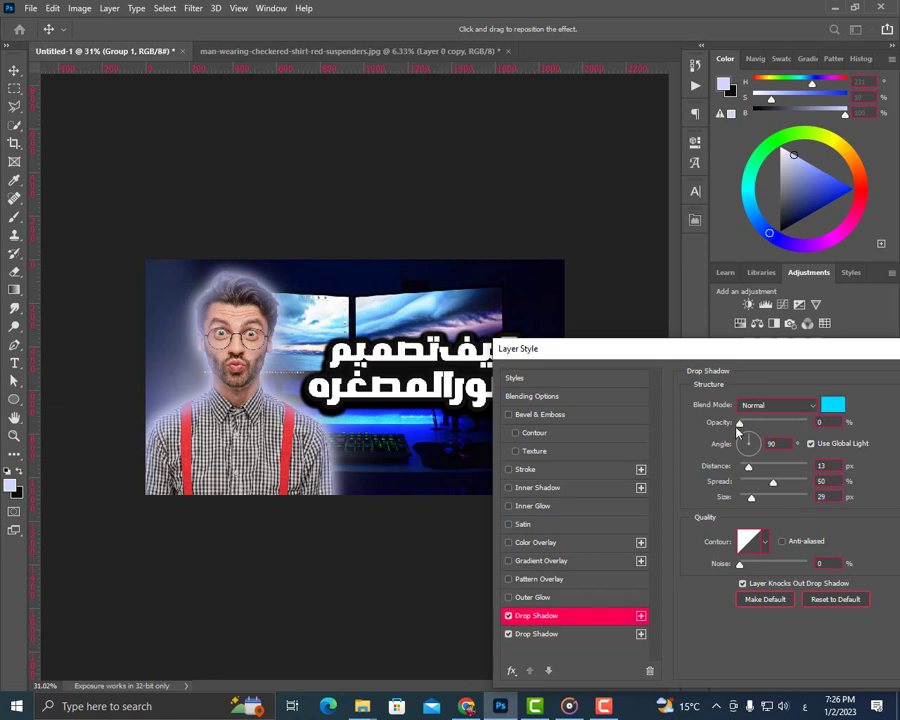
{"action": "left_click_drag", "start_coordinate": [741, 424], "coordinate": [818, 458]}
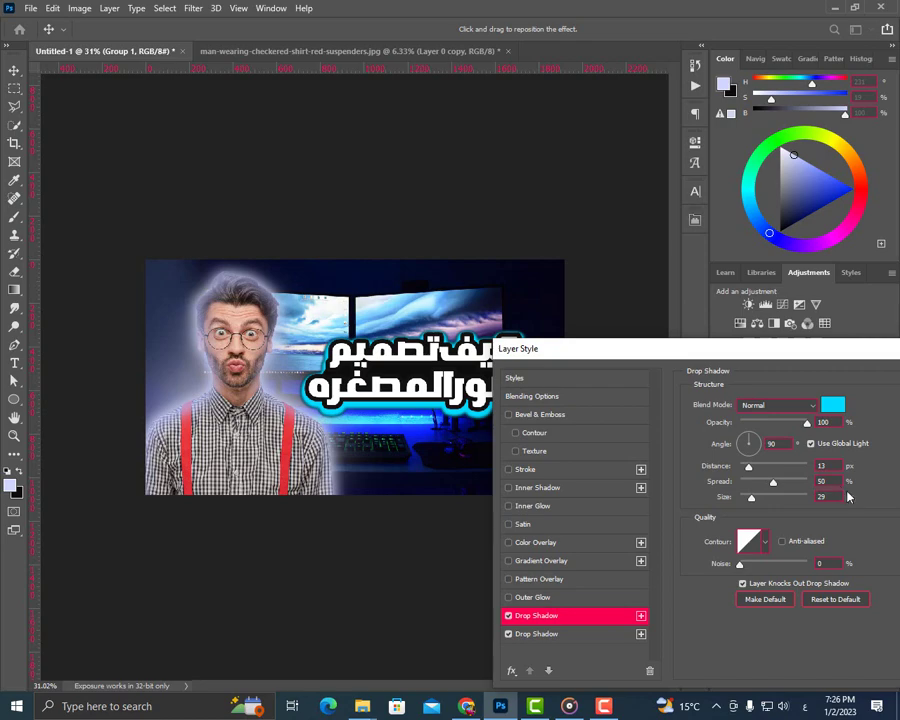
{"action": "left_click_drag", "start_coordinate": [778, 484], "coordinate": [768, 488]}
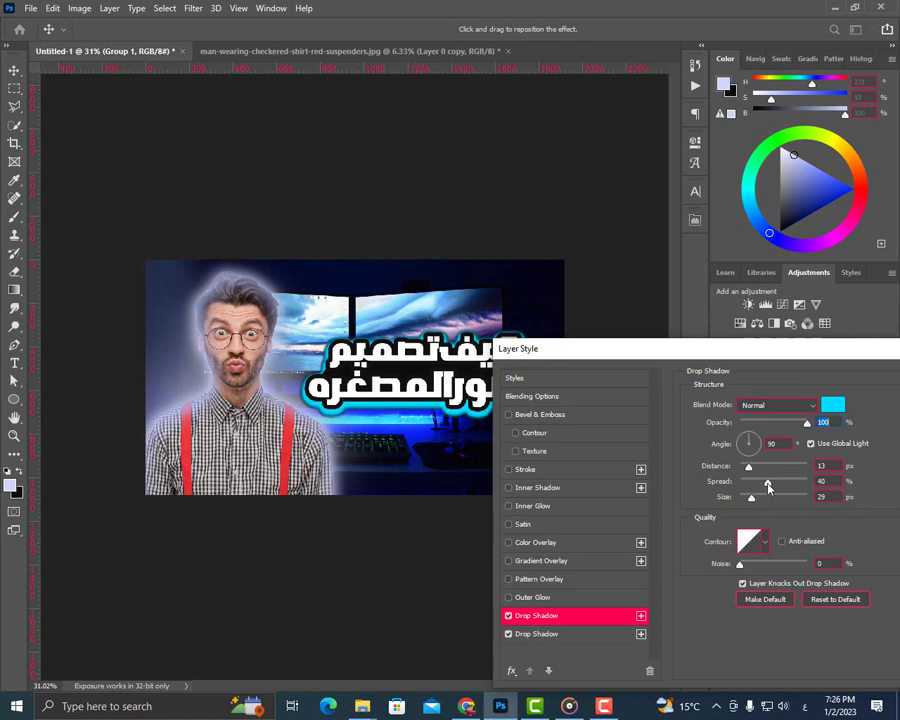
{"action": "left_click", "coordinate": [832, 404]}
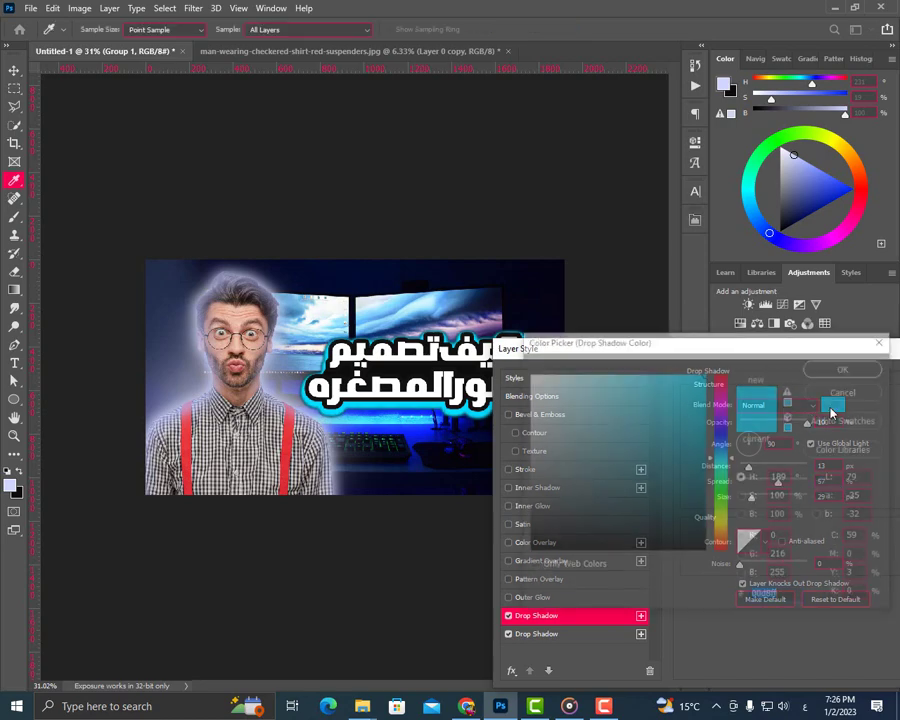
{"action": "mouse_move", "coordinate": [657, 379]}
{"action": "left_mouse_down"}
{"action": "mouse_move", "coordinate": [574, 372]}
{"action": "mouse_move", "coordinate": [688, 370]}
{"action": "mouse_move", "coordinate": [733, 404]}
{"action": "mouse_move", "coordinate": [705, 404]}
{"action": "mouse_move", "coordinate": [718, 409]}
{"action": "left_mouse_up"}
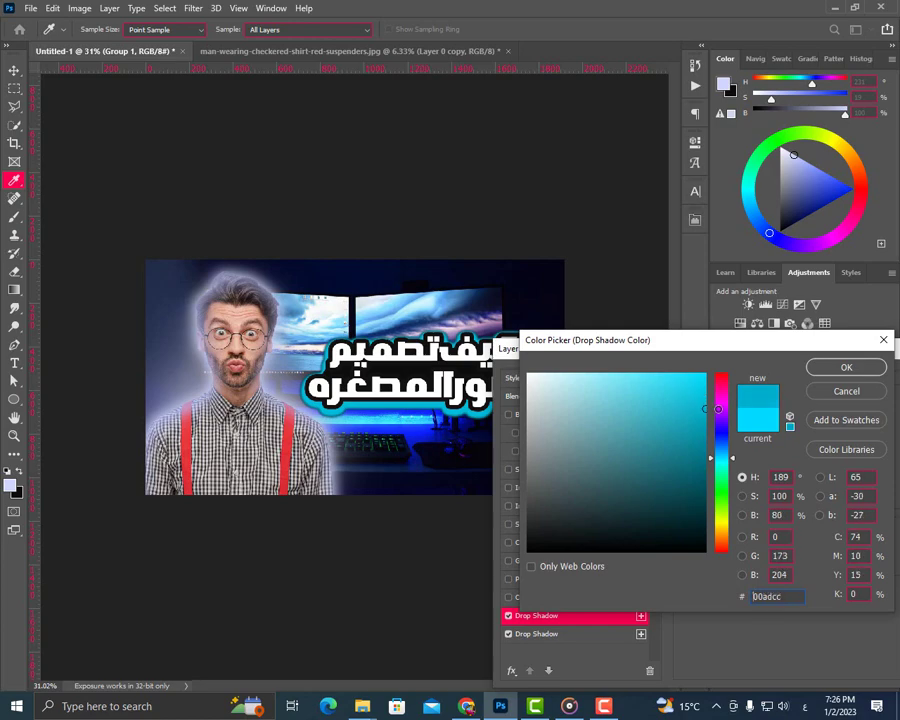
{"action": "left_click", "coordinate": [843, 367]}
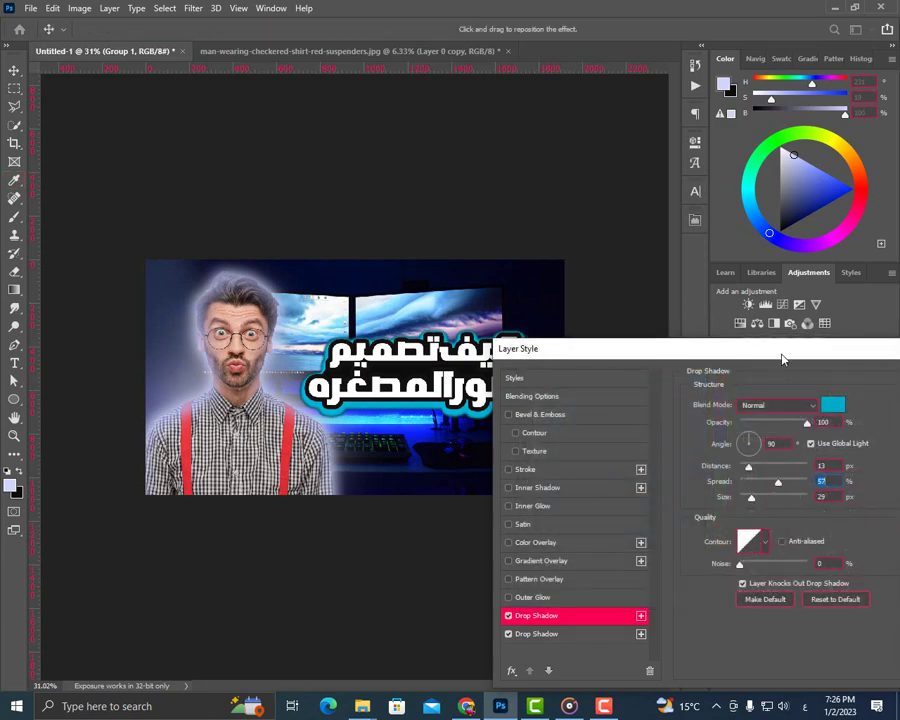
{"action": "left_click_drag", "start_coordinate": [785, 357], "coordinate": [670, 411]}
{"action": "left_click", "coordinate": [876, 433]}
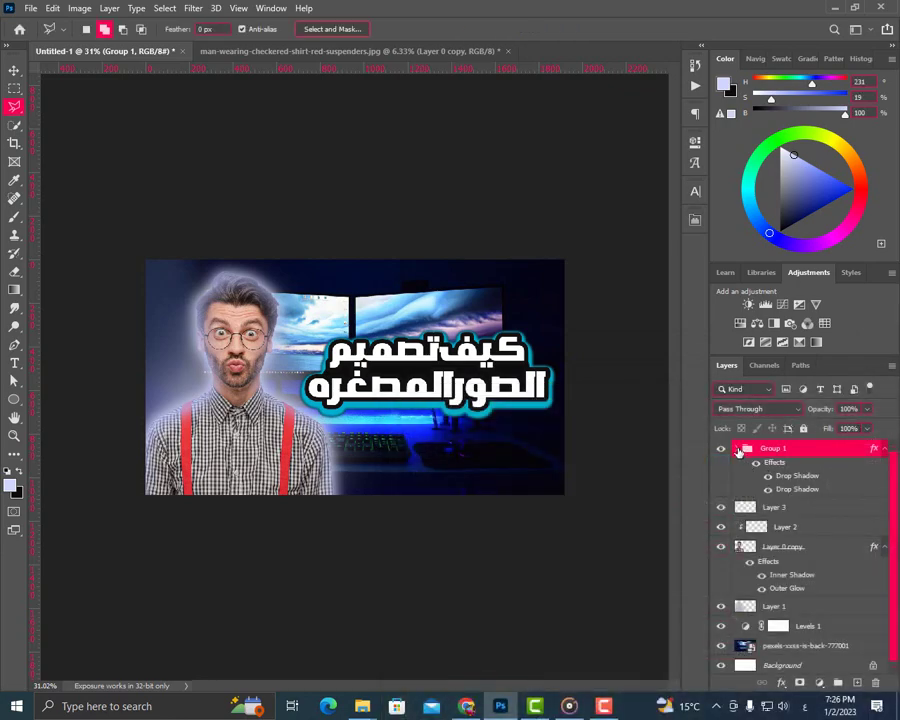
- Recolor all the text of the lower title line inside the title group to yellow #f4da00
{"action": "left_click", "coordinate": [738, 449]}
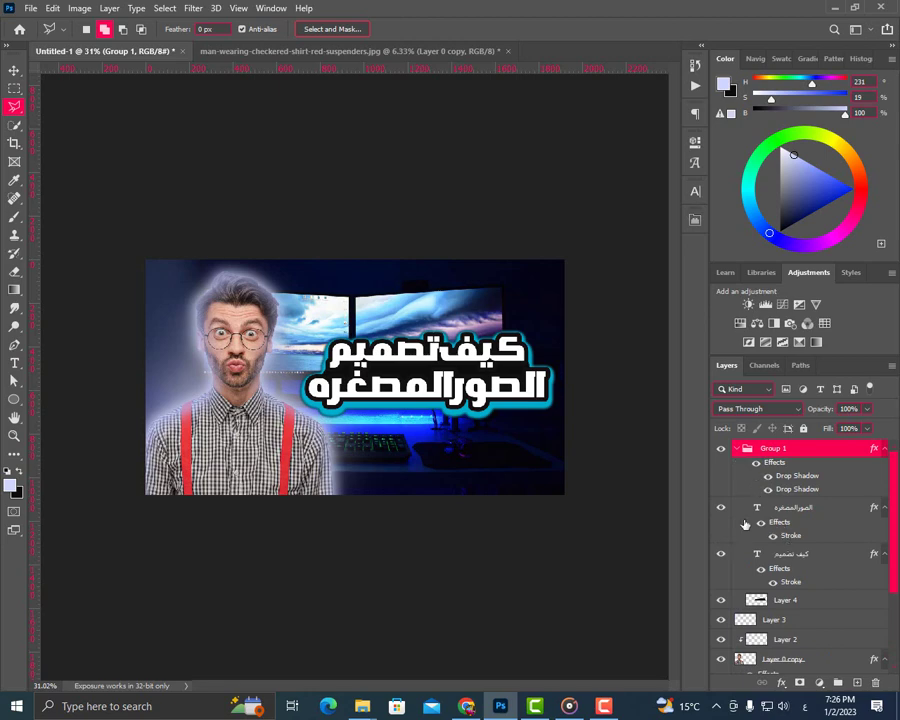
{"action": "left_click", "coordinate": [800, 567]}
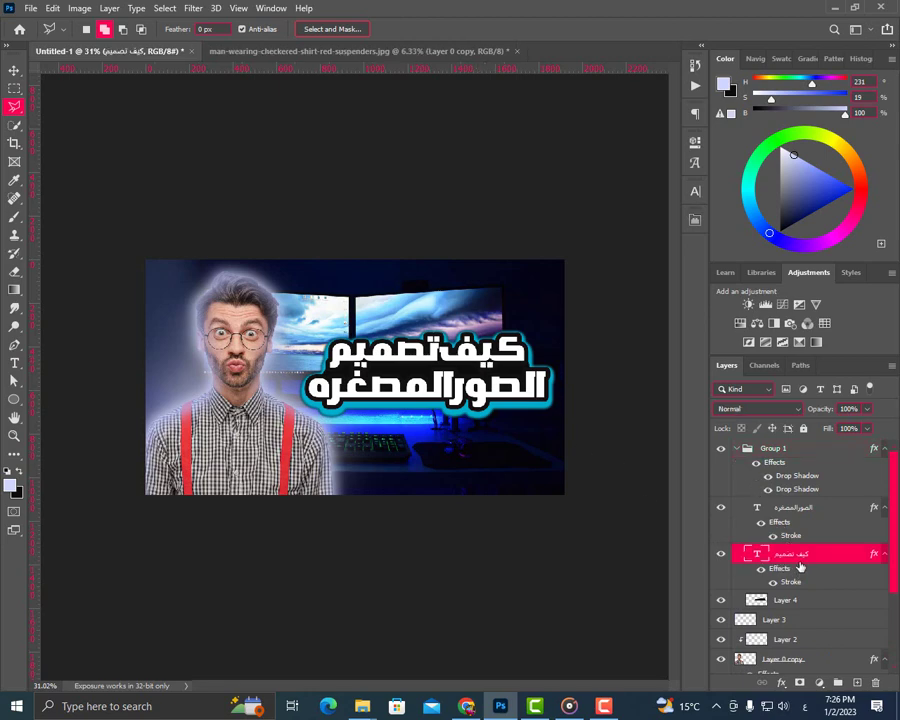
{"action": "left_click", "coordinate": [802, 510]}
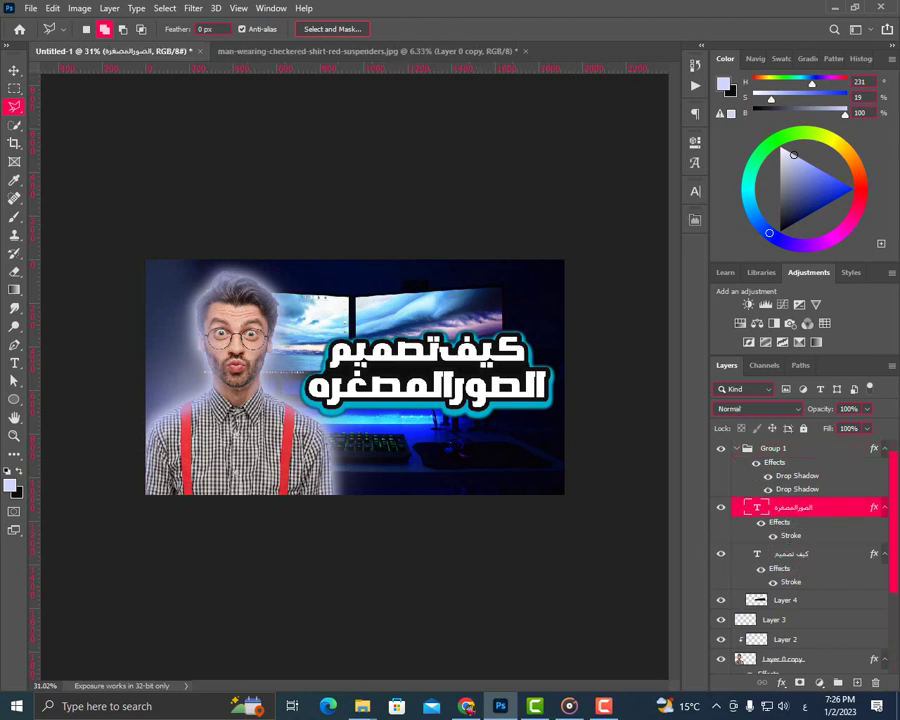
{"action": "key", "text": "t"}
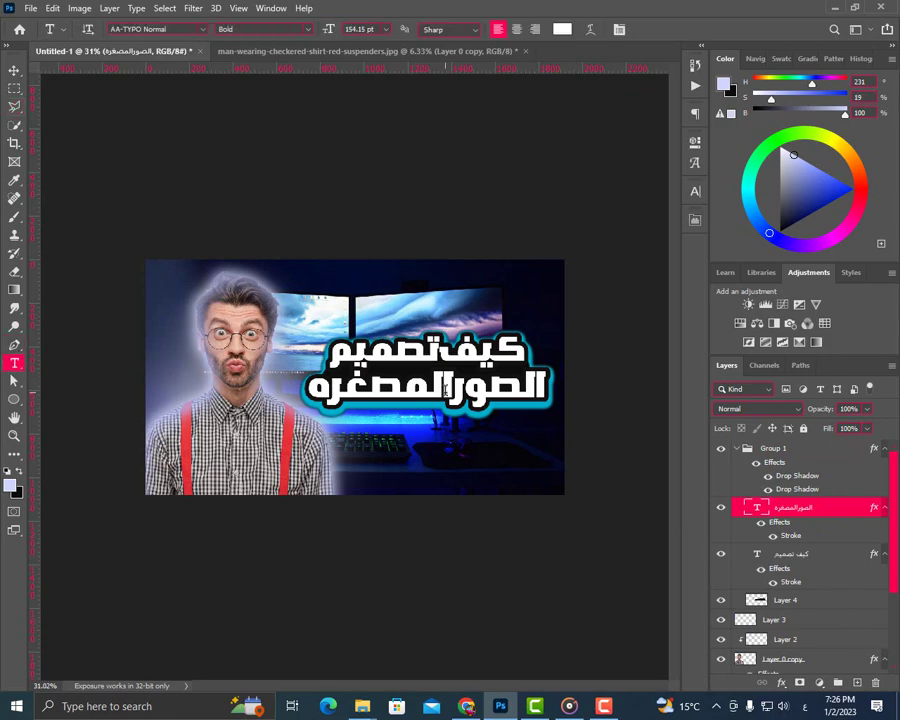
{"action": "double_click", "coordinate": [447, 390]}
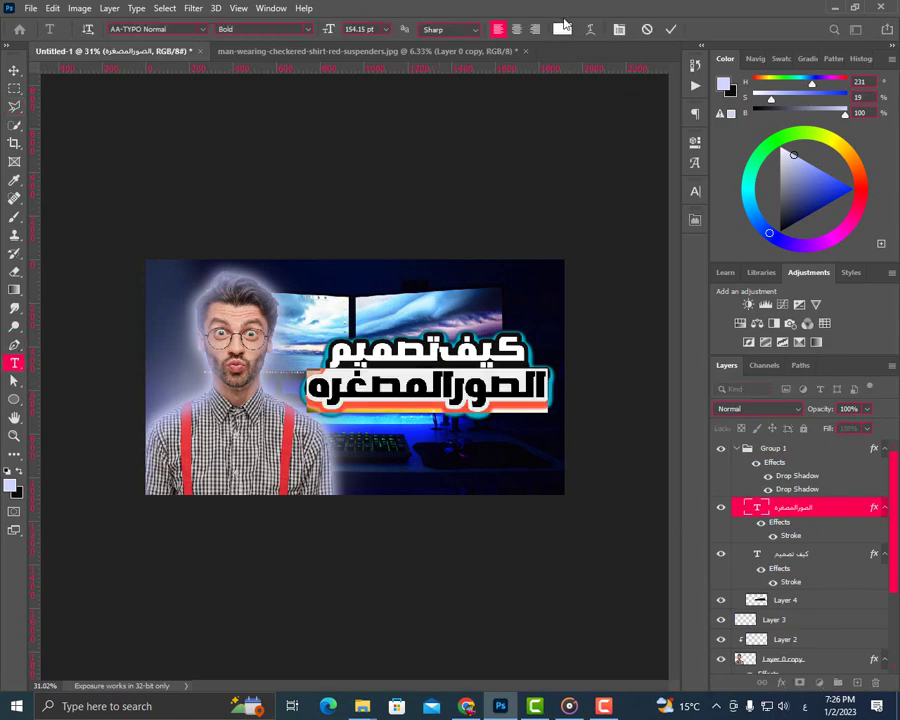
{"action": "left_click", "coordinate": [562, 29]}
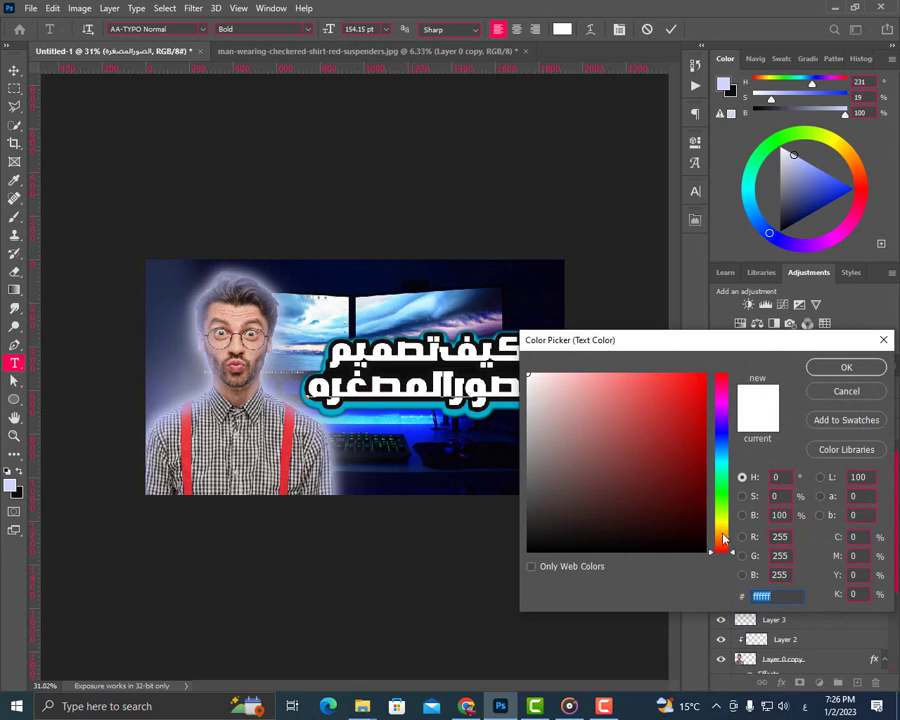
{"action": "left_click", "coordinate": [722, 528]}
{"action": "mouse_move", "coordinate": [700, 428]}
{"action": "left_mouse_down"}
{"action": "mouse_move", "coordinate": [722, 364]}
{"action": "mouse_move", "coordinate": [696, 377]}
{"action": "mouse_move", "coordinate": [702, 383]}
{"action": "left_mouse_up"}
{"action": "left_click", "coordinate": [720, 523]}
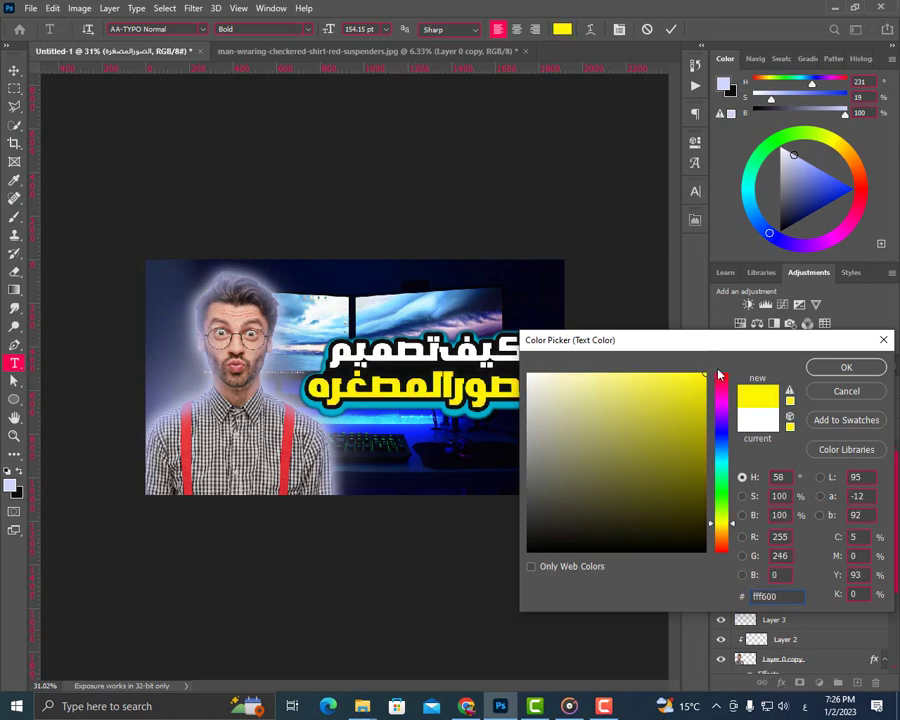
{"action": "left_click", "coordinate": [716, 526]}
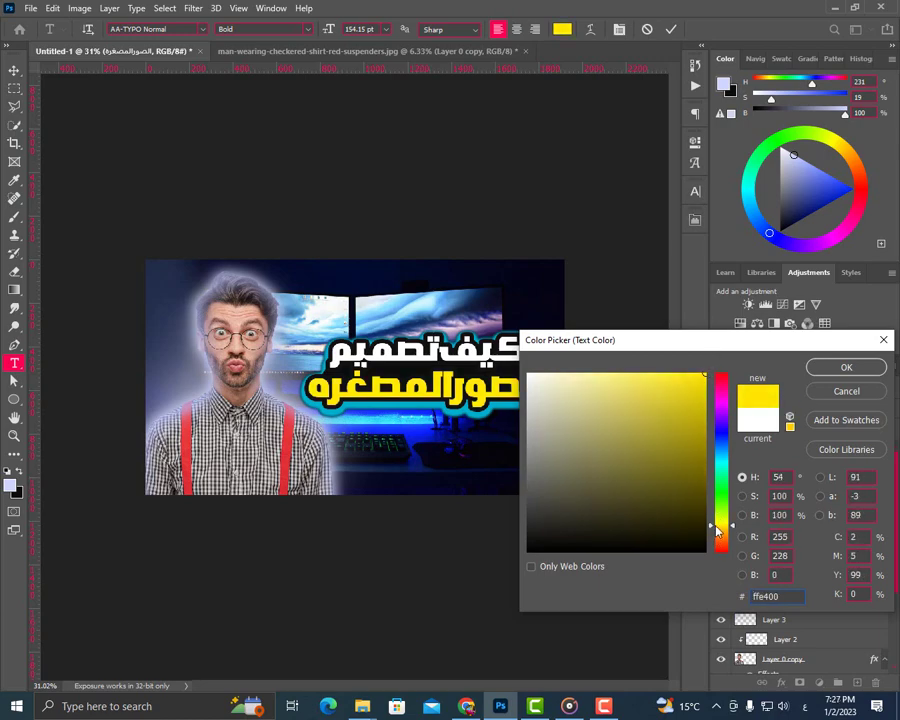
{"action": "left_click", "coordinate": [703, 405]}
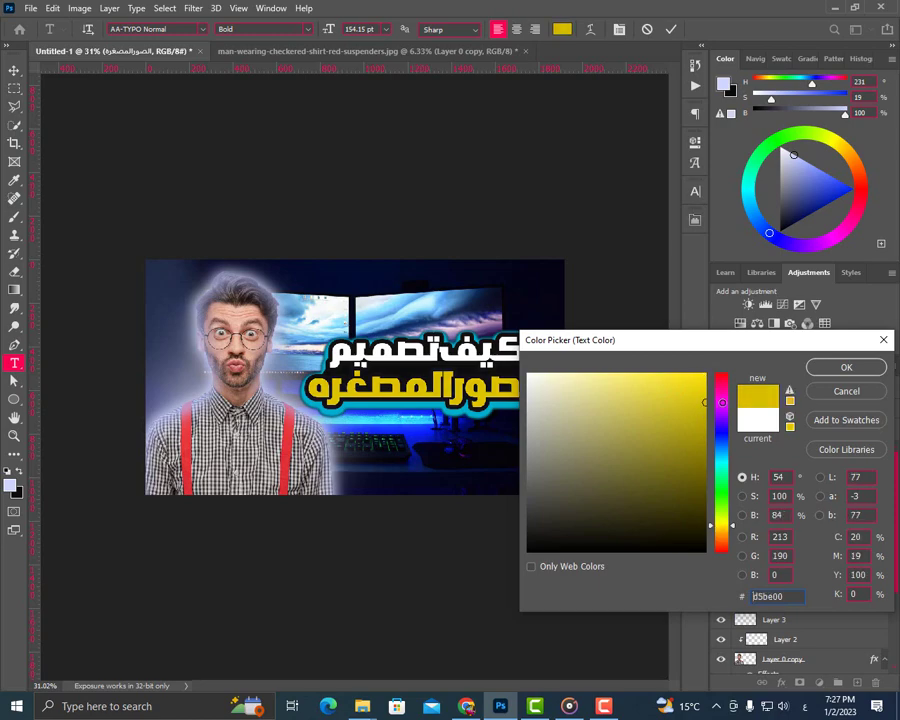
{"action": "mouse_move", "coordinate": [714, 410]}
{"action": "left_mouse_down"}
{"action": "mouse_move", "coordinate": [704, 402]}
{"action": "mouse_move", "coordinate": [712, 381]}
{"action": "left_mouse_up"}
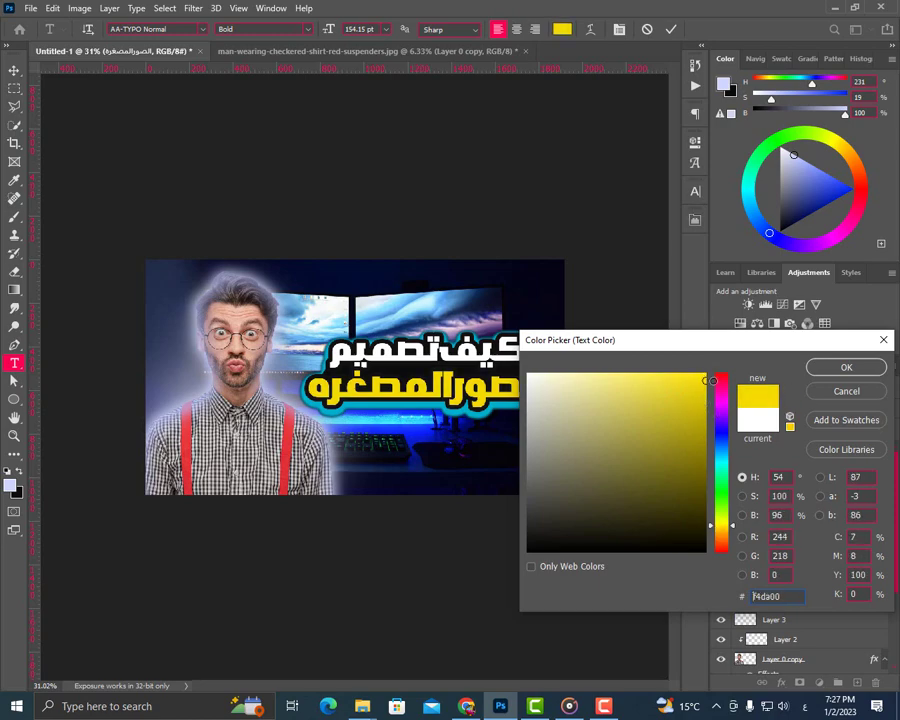
{"action": "left_click", "coordinate": [846, 369]}
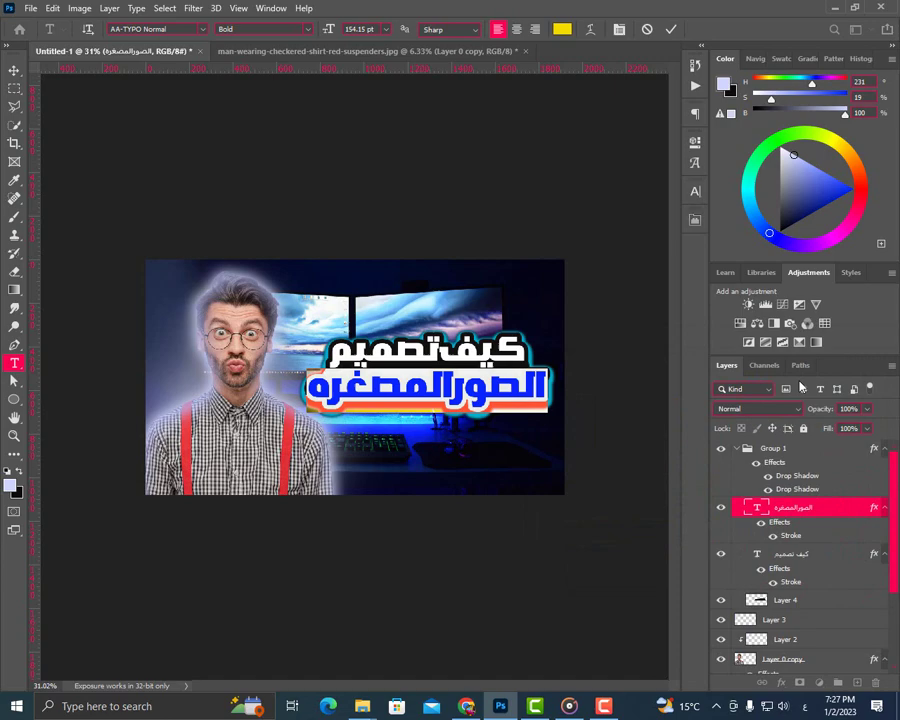
{"action": "left_click", "coordinate": [671, 29]}
{"action": "scroll", "coordinate": [600, 330], "scroll_direction": "down", "scroll_amount": 3}
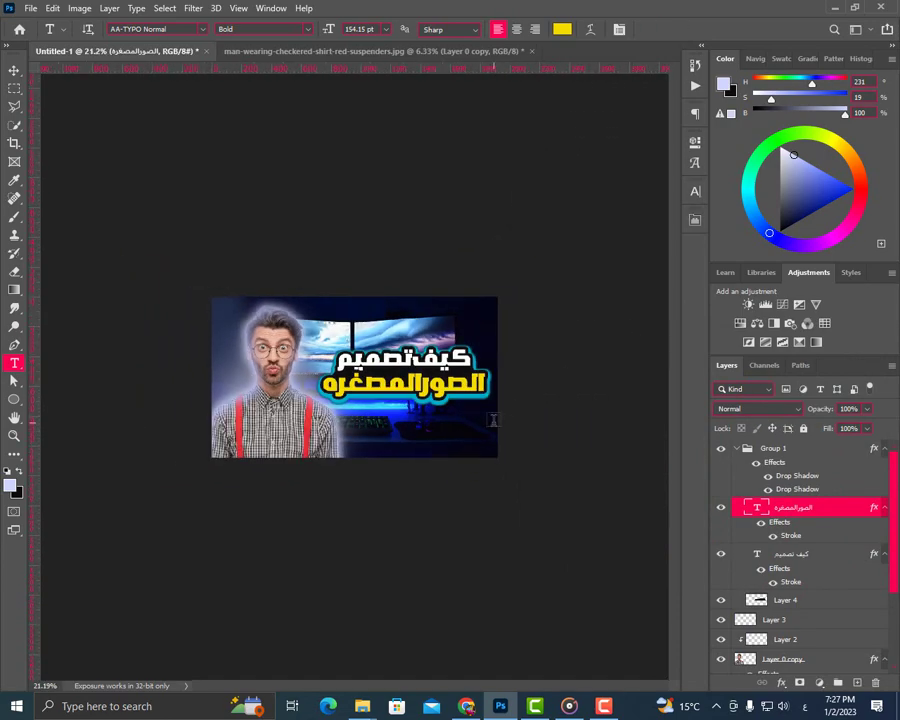
{"action": "scroll", "coordinate": [470, 428], "scroll_direction": "up", "scroll_amount": 1}
{"action": "scroll", "coordinate": [456, 430], "scroll_direction": "up", "scroll_amount": 1}
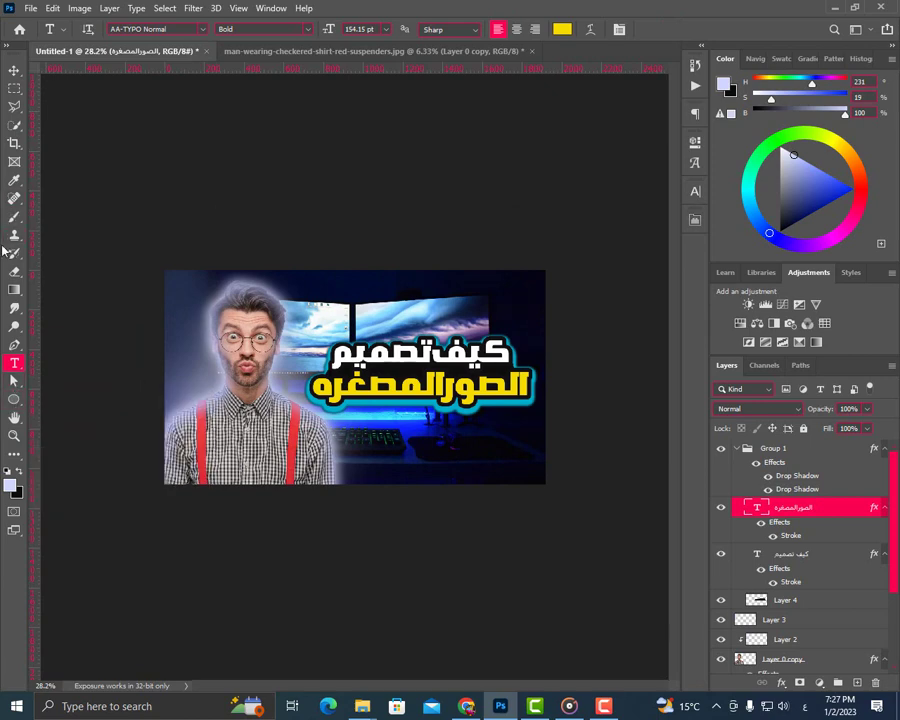
- Collapse the title group and add a new empty layer above it for brush painting
{"action": "key", "text": "b"}
{"action": "right_click", "coordinate": [411, 399]}
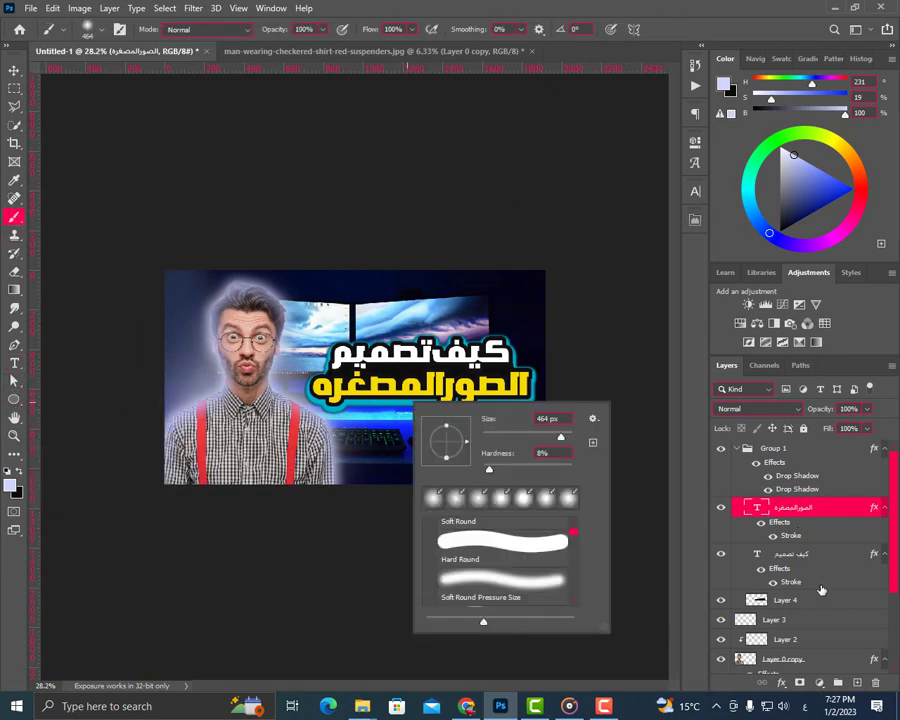
{"action": "left_click", "coordinate": [737, 450]}
{"action": "left_click", "coordinate": [737, 450]}
{"action": "left_click", "coordinate": [737, 450]}
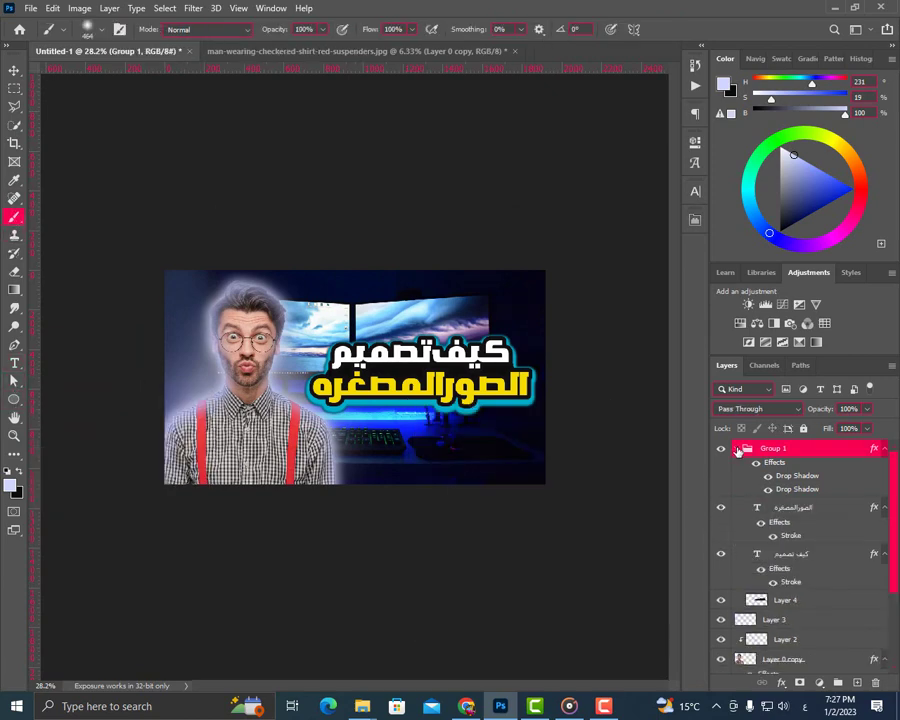
{"action": "left_click", "coordinate": [737, 448]}
{"action": "key", "text": "ctrl+shift+alt+n"}
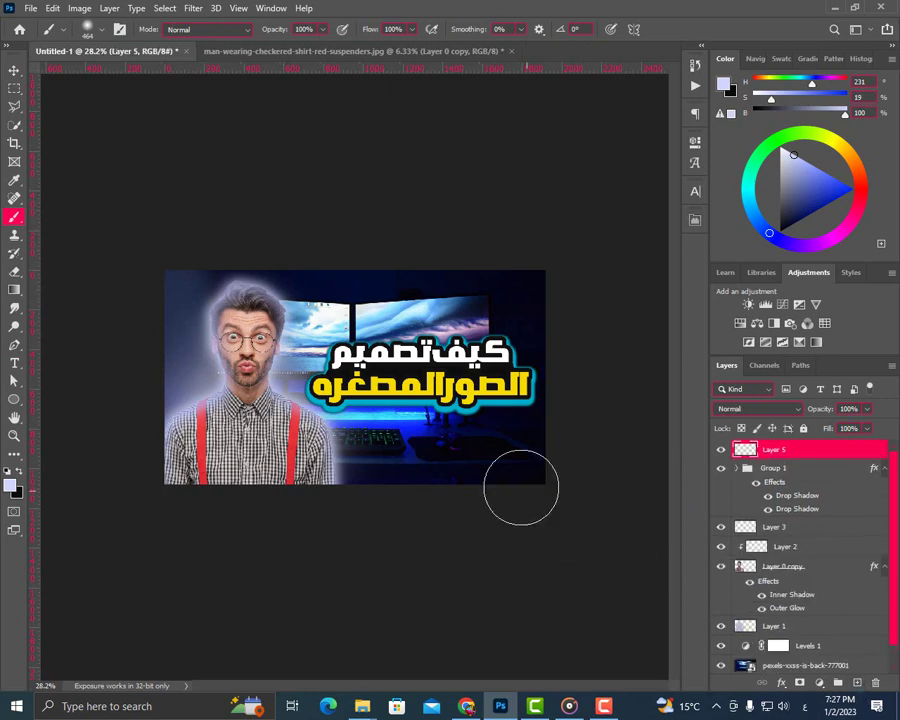
- Set the brush to a soft round tip of 111 px with 8% hardness
{"action": "right_click", "coordinate": [444, 480]}
{"action": "mouse_move", "coordinate": [626, 486]}
{"action": "left_mouse_down"}
{"action": "mouse_move", "coordinate": [597, 510]}
{"action": "mouse_move", "coordinate": [594, 498]}
{"action": "left_mouse_up"}
{"action": "left_click", "coordinate": [552, 515]}
{"action": "left_click", "coordinate": [497, 543]}
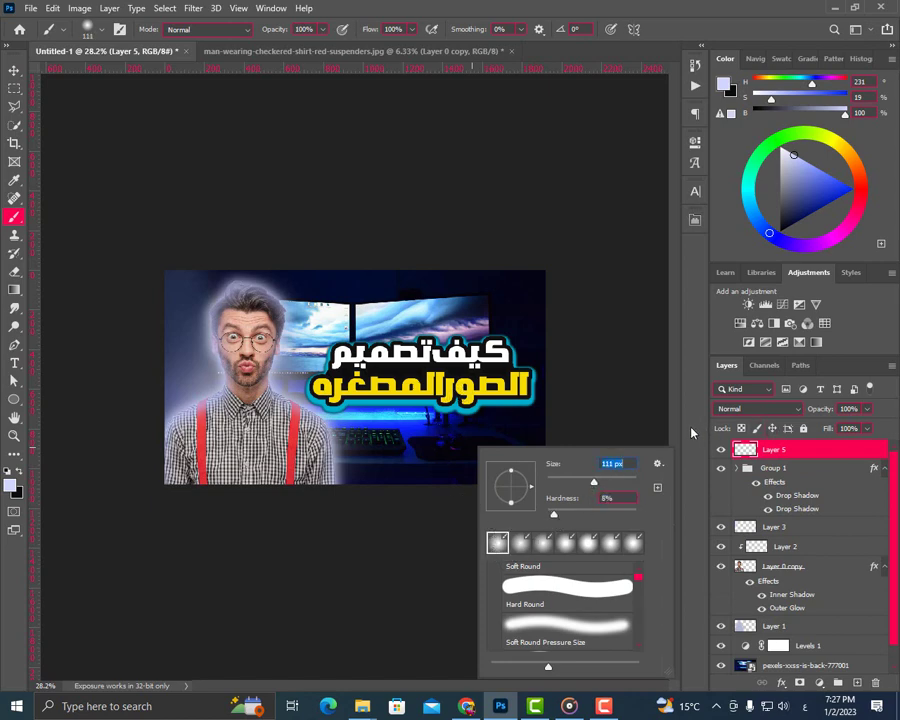
{"action": "key", "text": "Return"}
- Set the foreground color to a bright yellow with hue 60°, saturation 79% and brightness 100%
{"action": "left_click", "coordinate": [12, 487]}
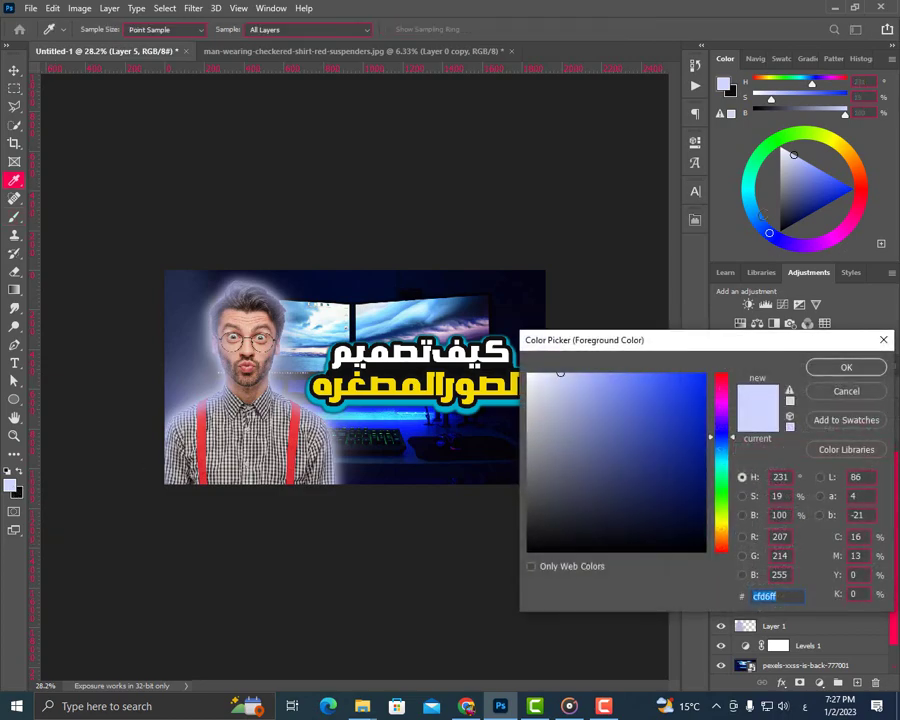
{"action": "type", "text": "feffcf"}
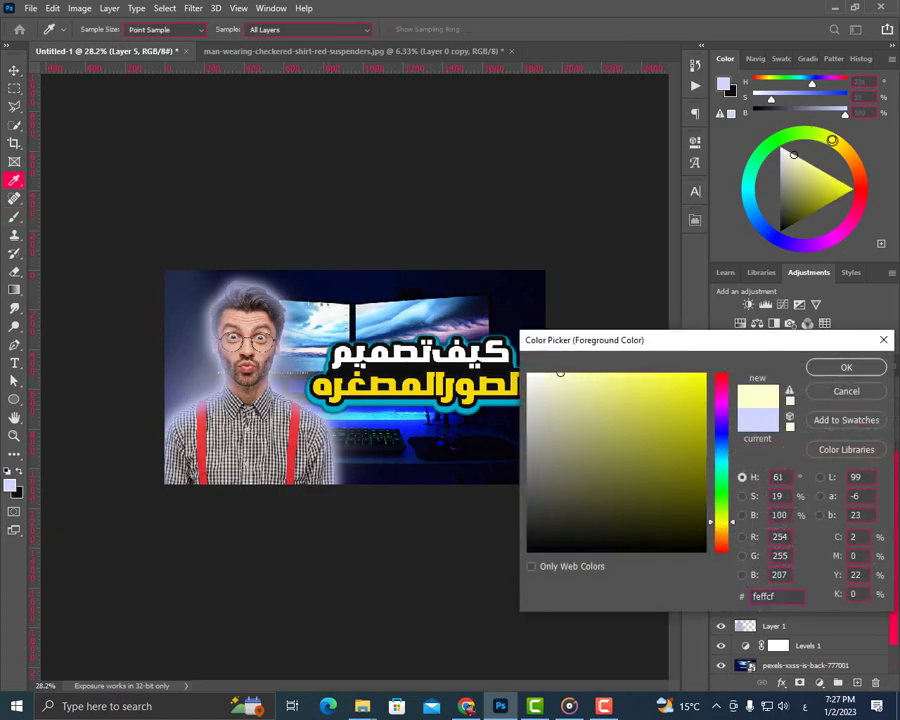
{"action": "left_click_drag", "start_coordinate": [832, 140], "coordinate": [836, 144]}
{"action": "type", "text": "ffffcf"}
{"action": "mouse_move", "coordinate": [560, 372]}
{"action": "left_mouse_down"}
{"action": "mouse_move", "coordinate": [680, 374]}
{"action": "mouse_move", "coordinate": [647, 404]}
{"action": "mouse_move", "coordinate": [628, 372]}
{"action": "mouse_move", "coordinate": [691, 372]}
{"action": "mouse_move", "coordinate": [668, 372]}
{"action": "left_mouse_up"}
{"action": "left_click", "coordinate": [840, 367]}
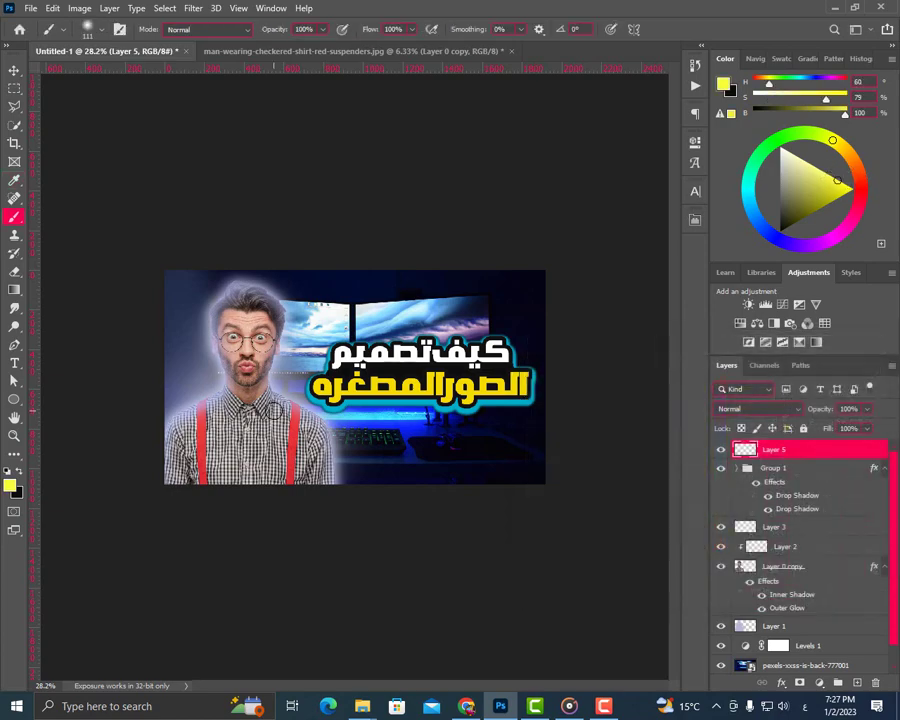
- Paint soft yellow highlights over the lower title line and set their layer to Hard Light at 82% opacity
{"action": "scroll", "coordinate": [355, 378], "scroll_direction": "up", "scroll_amount": 1}
{"action": "scroll", "coordinate": [355, 378], "scroll_direction": "up", "scroll_amount": 1}
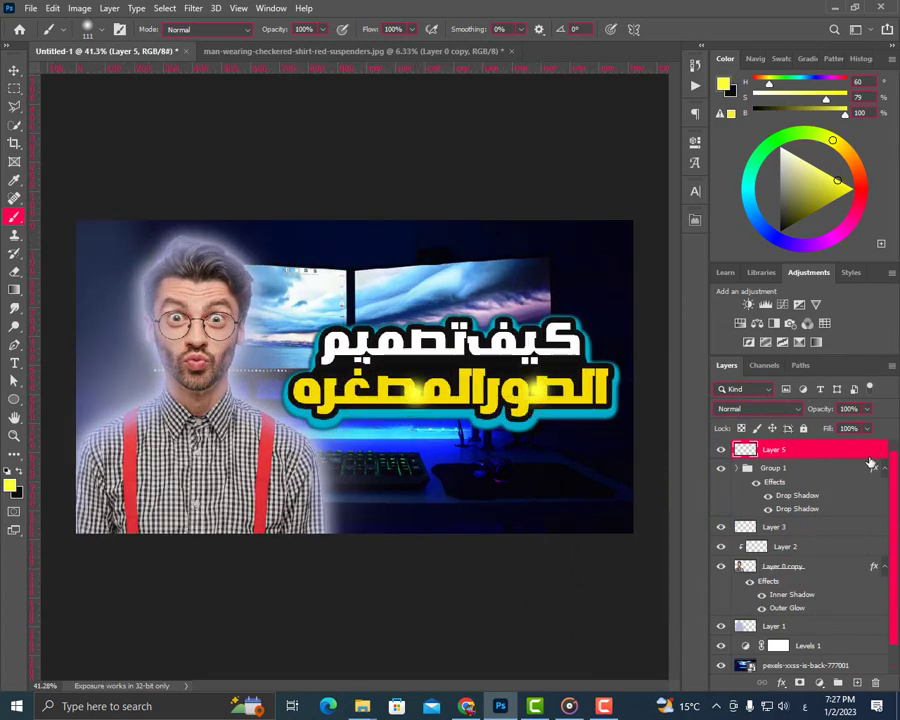
{"action": "left_click", "coordinate": [792, 412]}
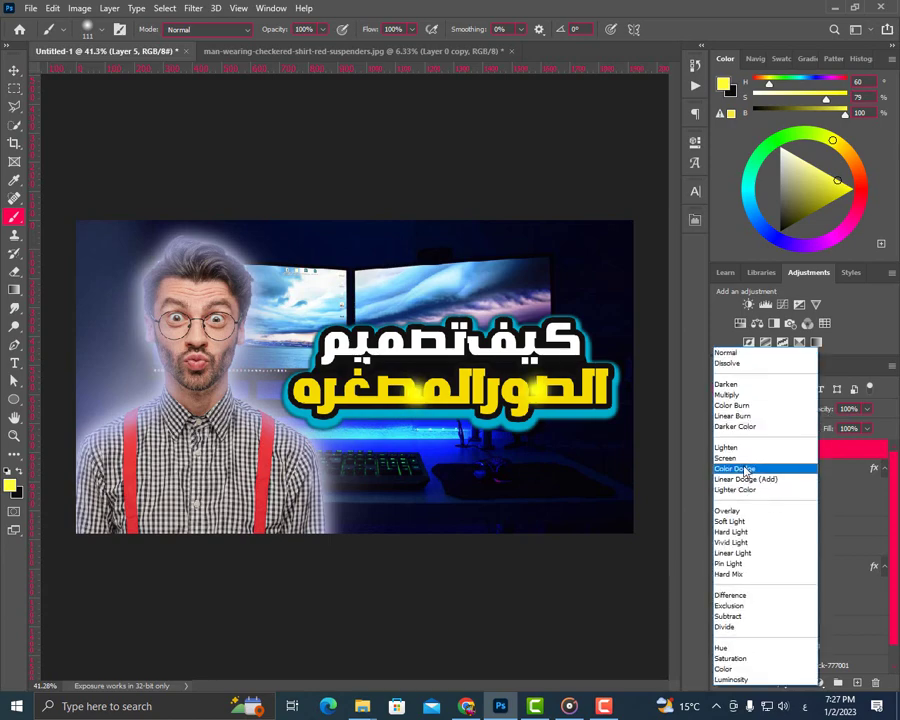
{"action": "left_click", "coordinate": [739, 534]}
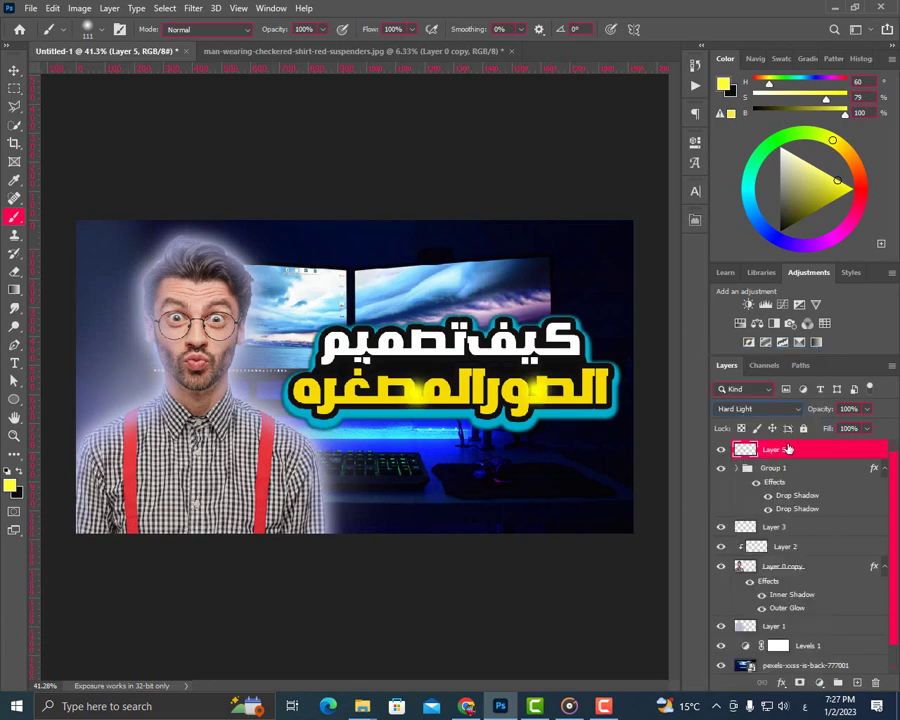
{"action": "left_click_drag", "start_coordinate": [822, 412], "coordinate": [808, 428]}
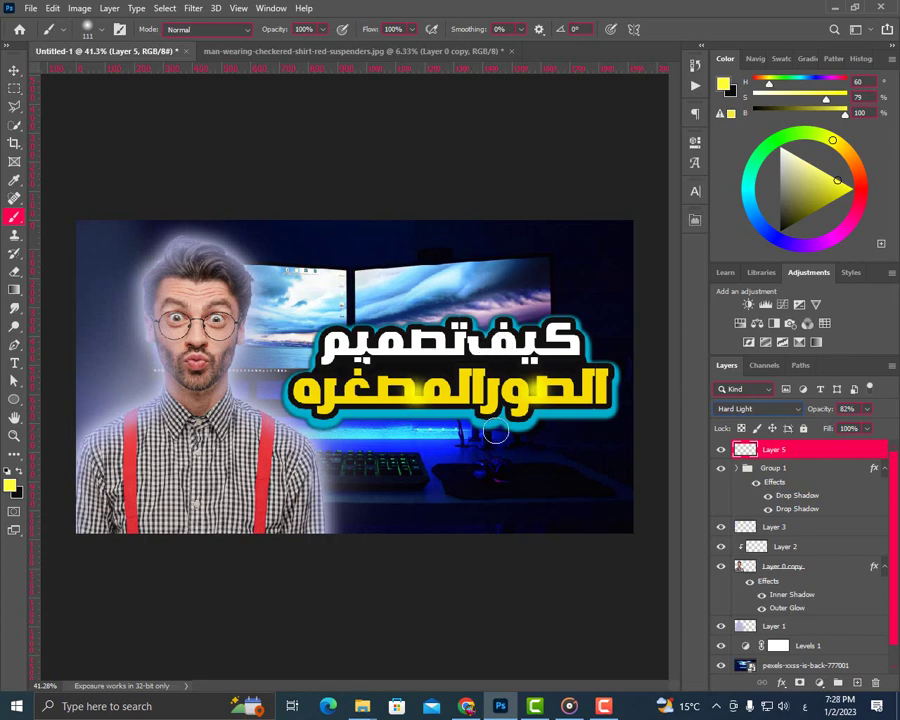
- Change the yellow highlight layer's blend mode to Linear Dodge (Add)
{"action": "left_click", "coordinate": [14, 125]}
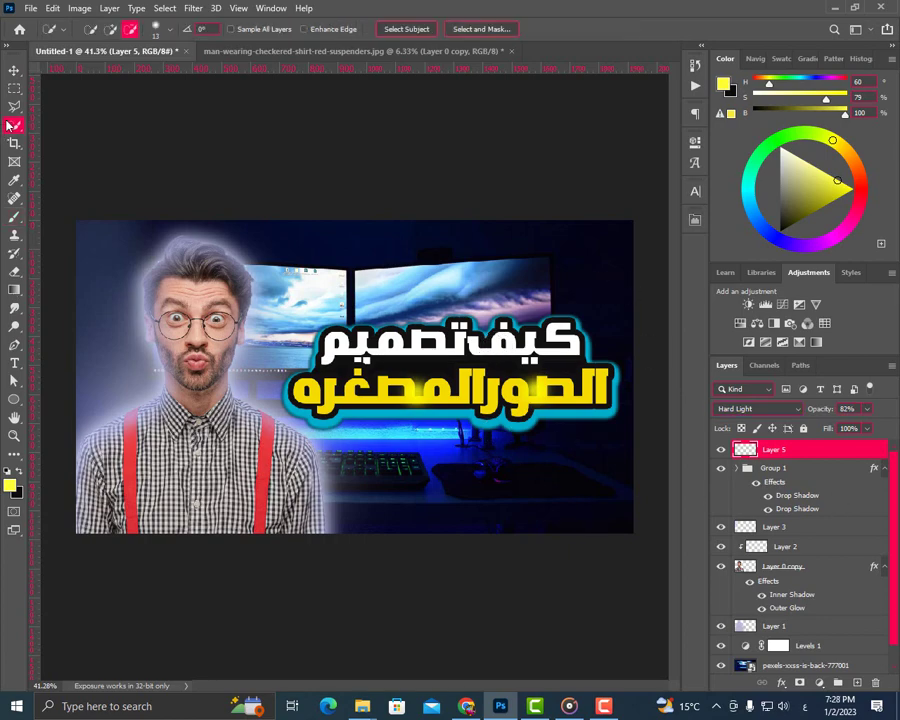
{"action": "key", "text": "ctrl+minus"}
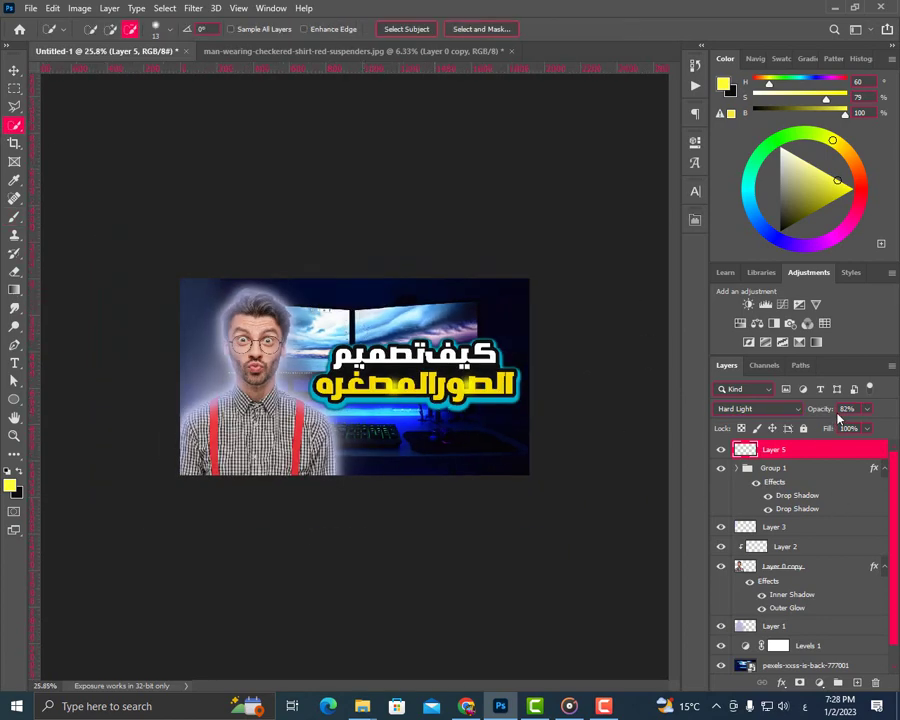
{"action": "left_click", "coordinate": [758, 408]}
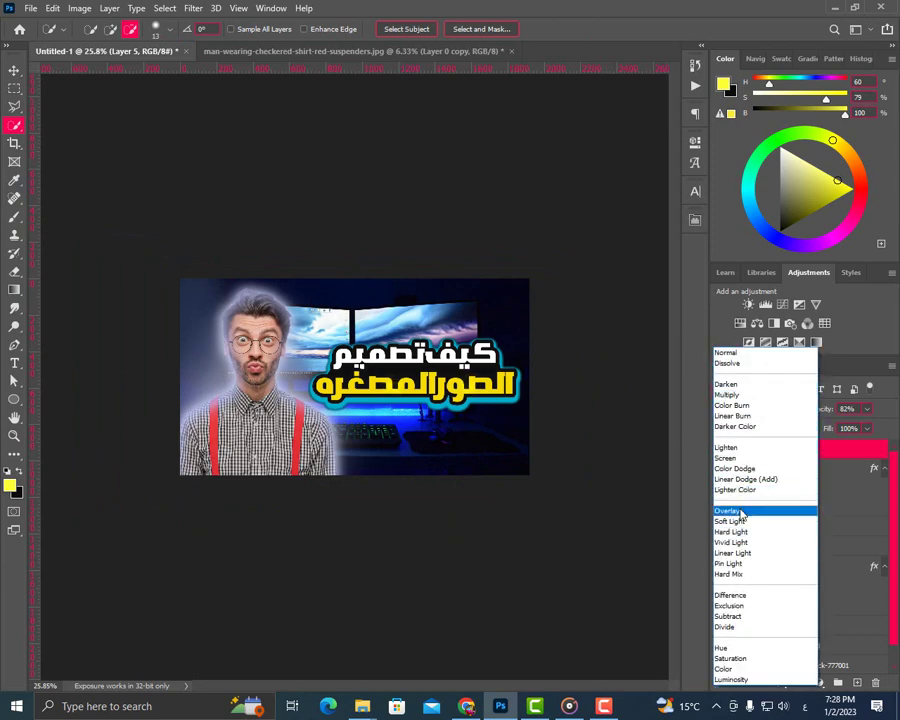
{"action": "left_click", "coordinate": [741, 479]}
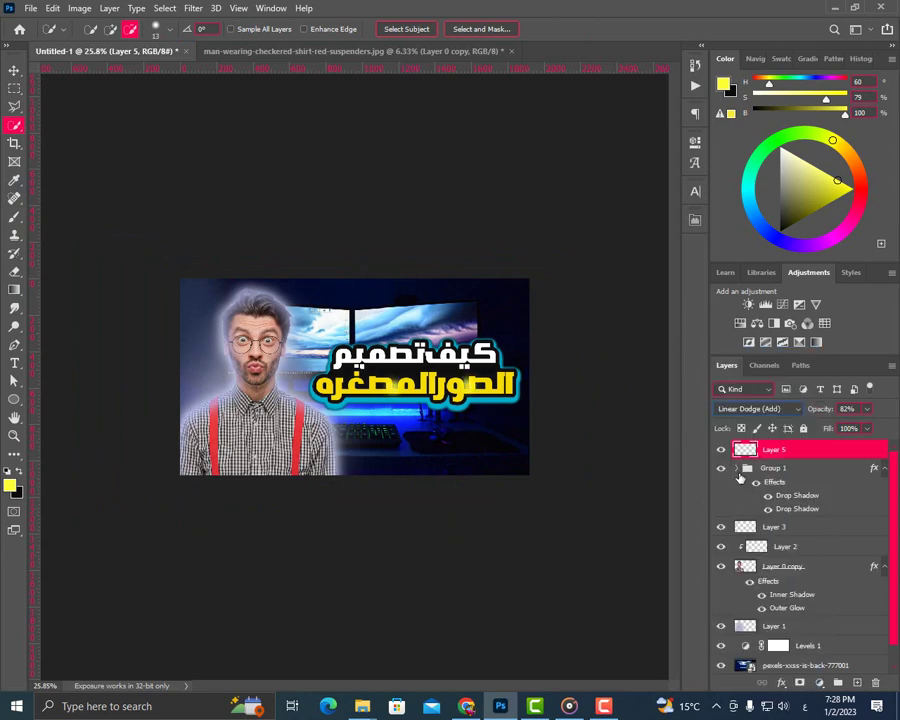
- Apply a Gaussian Blur with a 44.3-pixel radius to the yellow highlight layer
{"action": "left_click", "coordinate": [193, 9]}
{"action": "mouse_move", "coordinate": [273, 170]}
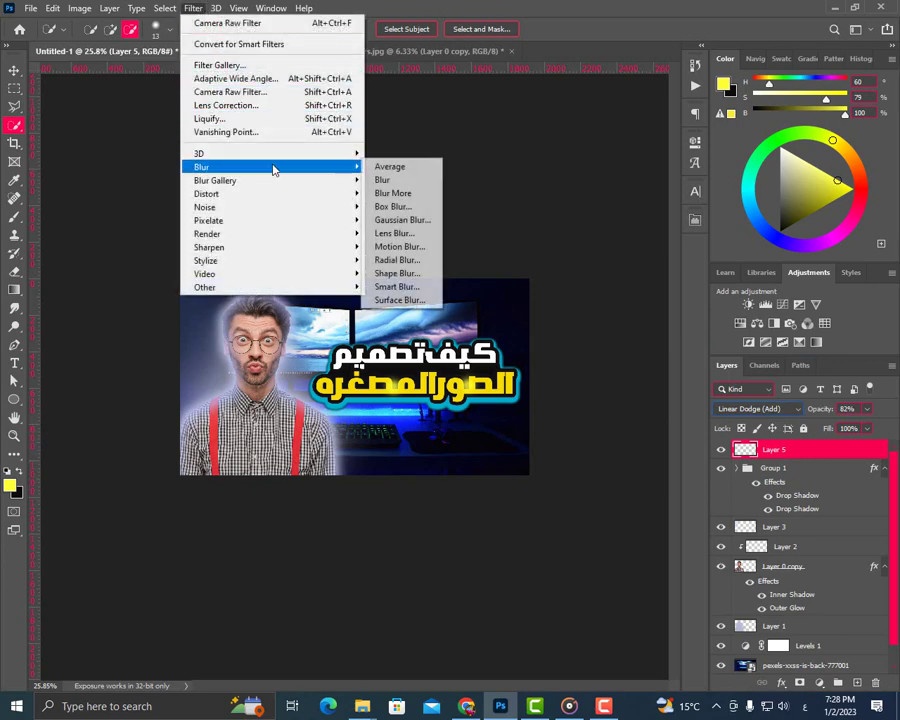
{"action": "left_click", "coordinate": [402, 219]}
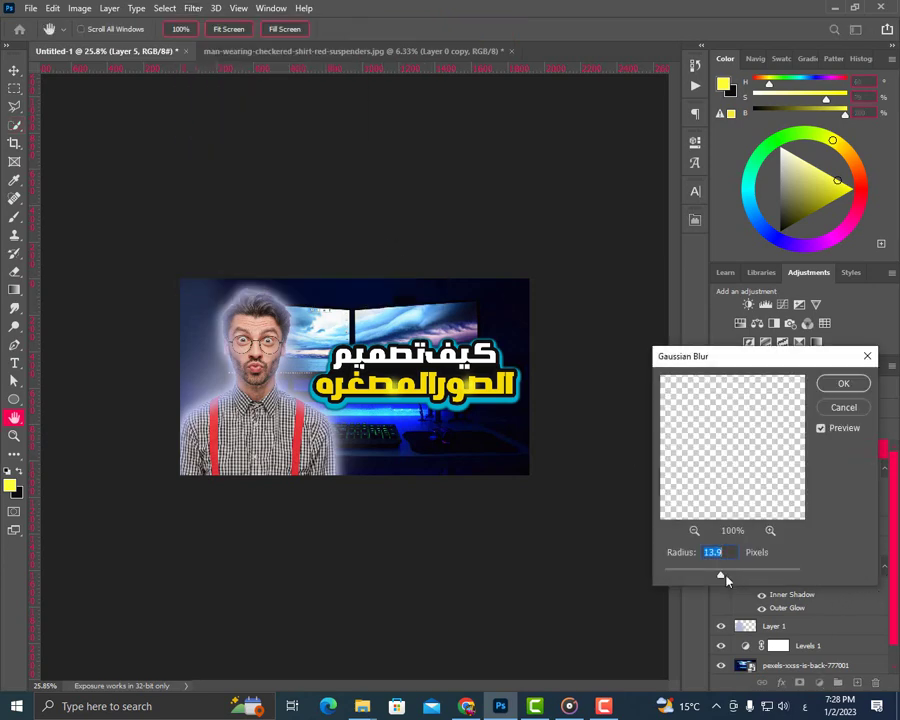
{"action": "left_click_drag", "start_coordinate": [744, 577], "coordinate": [737, 578]}
{"action": "left_click_drag", "start_coordinate": [731, 577], "coordinate": [737, 578]}
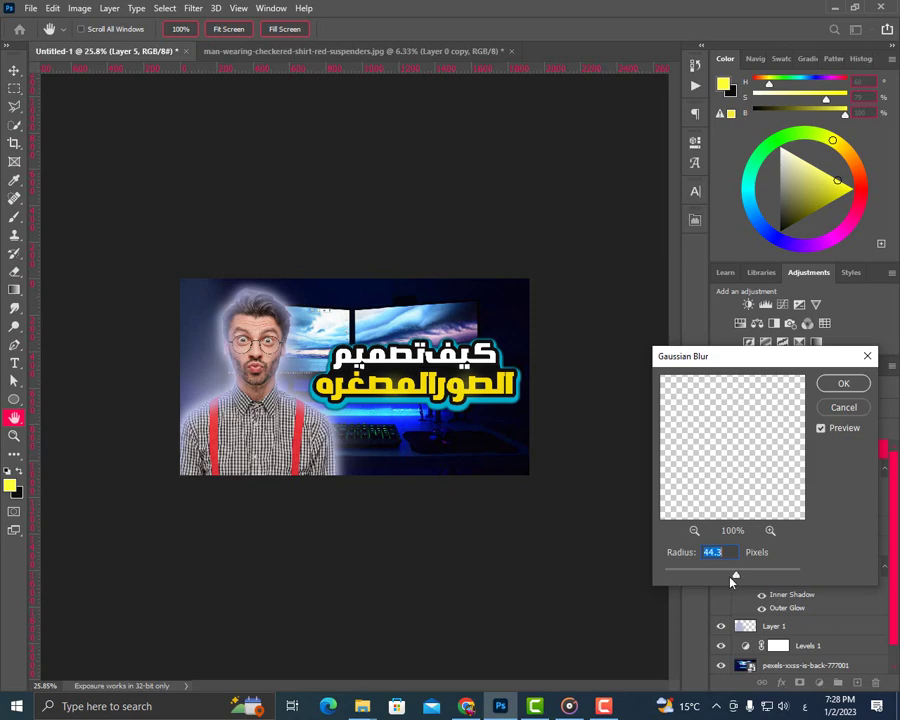
{"action": "left_click", "coordinate": [843, 383]}
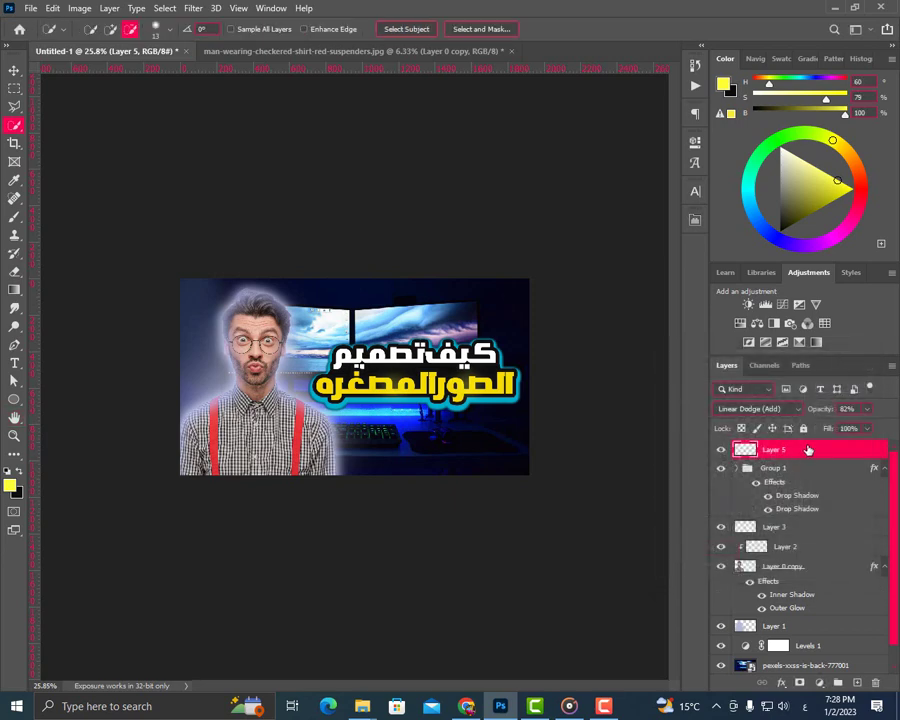
- Duplicate the blurred yellow highlight layer, and select the man's cut-out layer
{"action": "left_click_drag", "start_coordinate": [776, 452], "coordinate": [856, 681]}
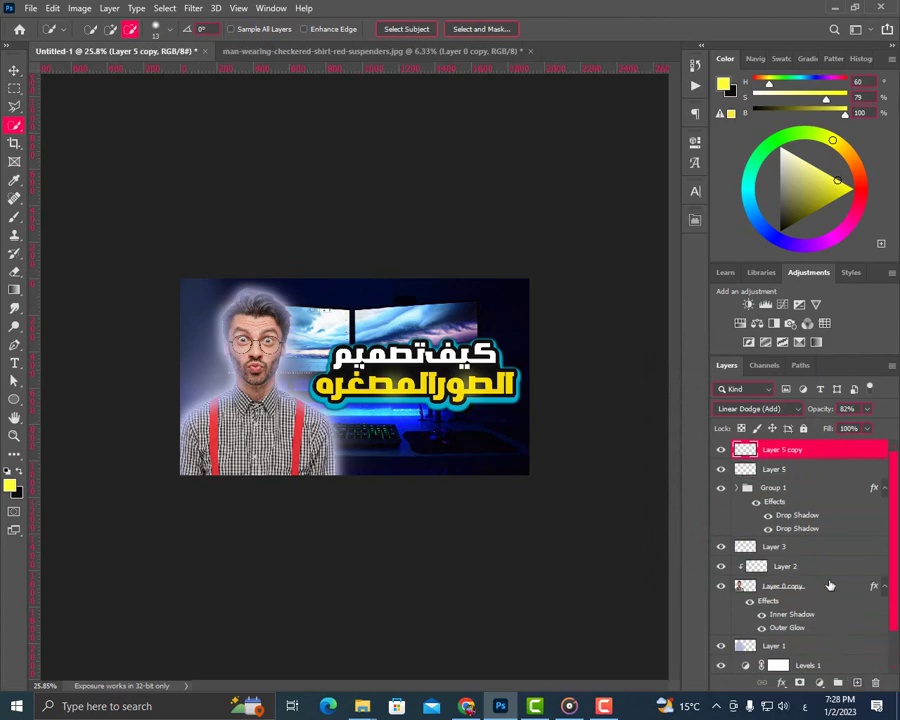
{"action": "scroll", "coordinate": [366, 404], "scroll_direction": "up", "scroll_amount": 5}
{"action": "scroll", "coordinate": [318, 400], "scroll_direction": "down", "scroll_amount": 4}
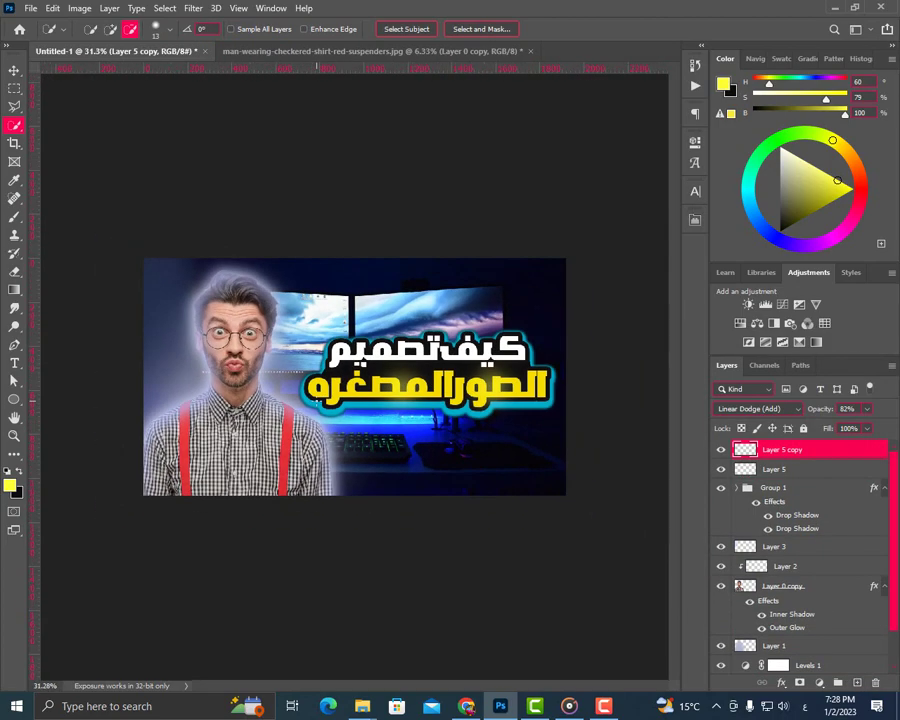
{"action": "left_click", "coordinate": [742, 586]}
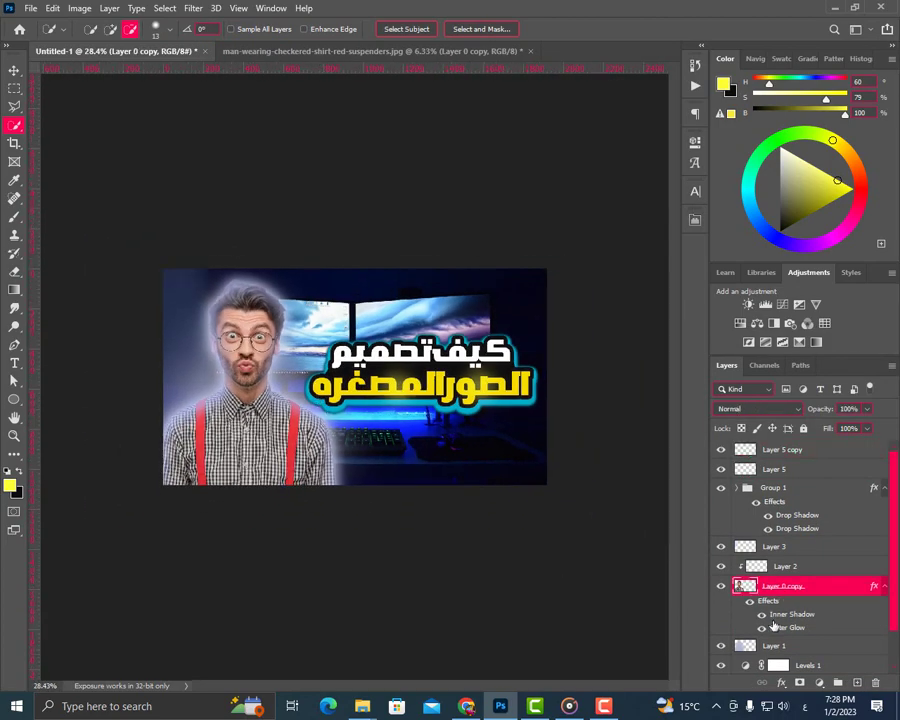
- Stamp all visible layers into a new layer at the top of the stack and open it in the Camera Raw Filter
{"action": "left_click", "coordinate": [823, 450]}
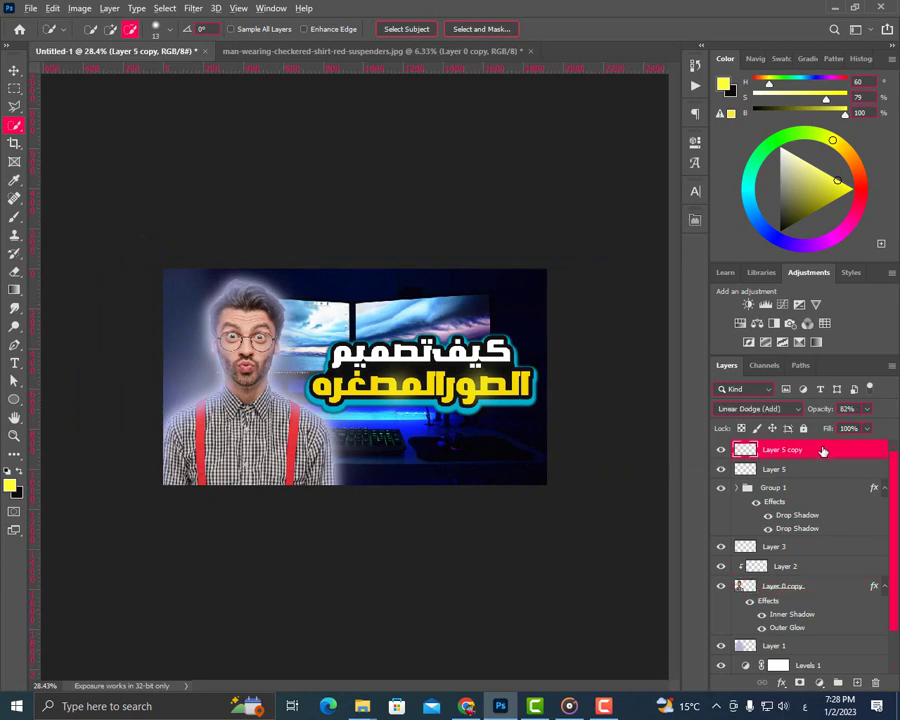
{"action": "key", "text": "ctrl+alt+shift+e"}
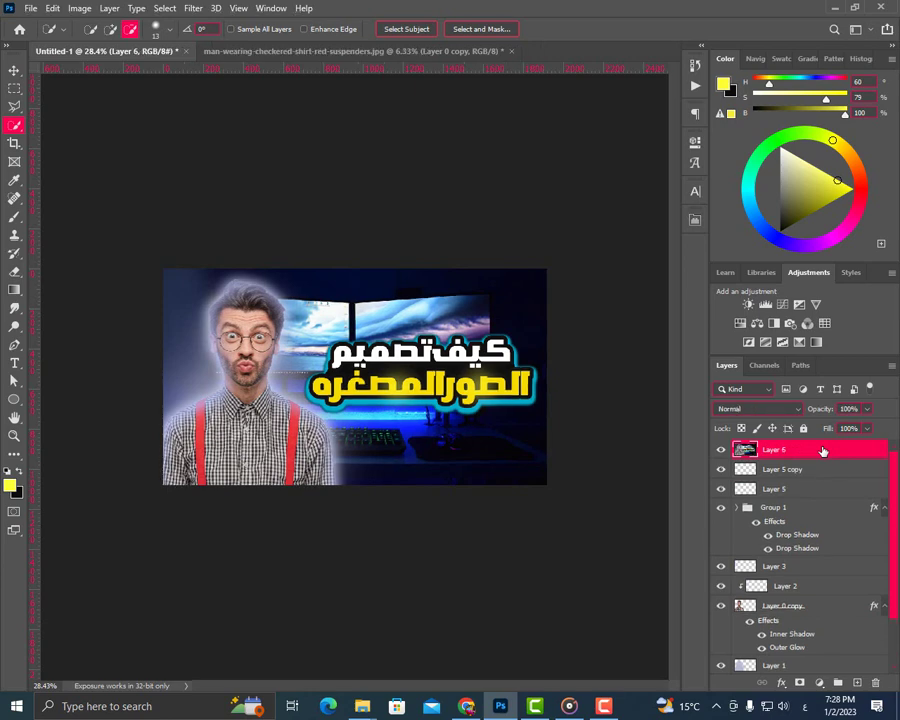
{"action": "left_click", "coordinate": [191, 10]}
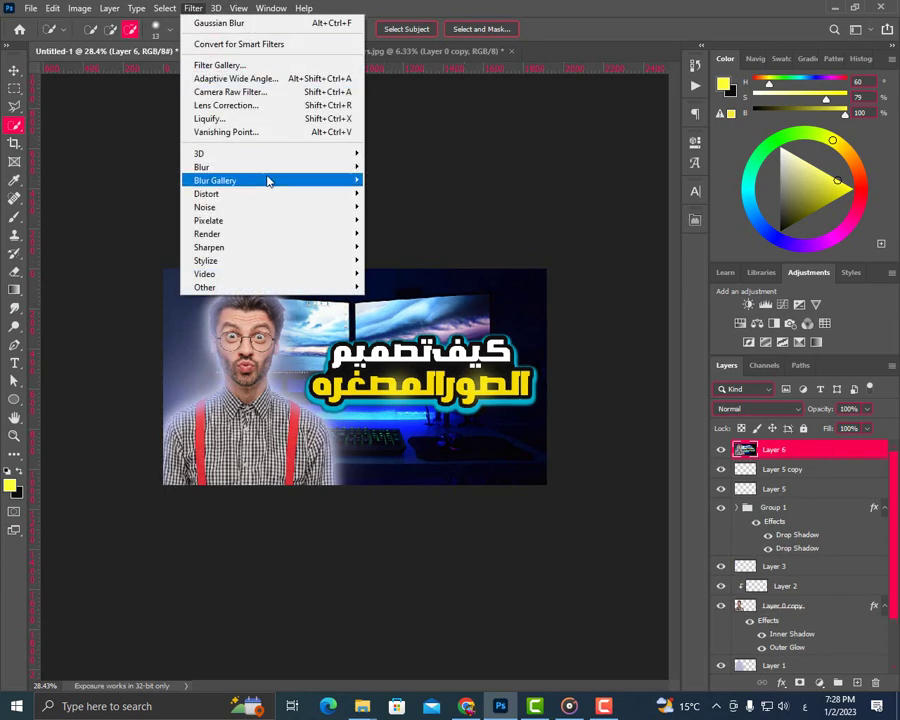
{"action": "left_click", "coordinate": [271, 97]}
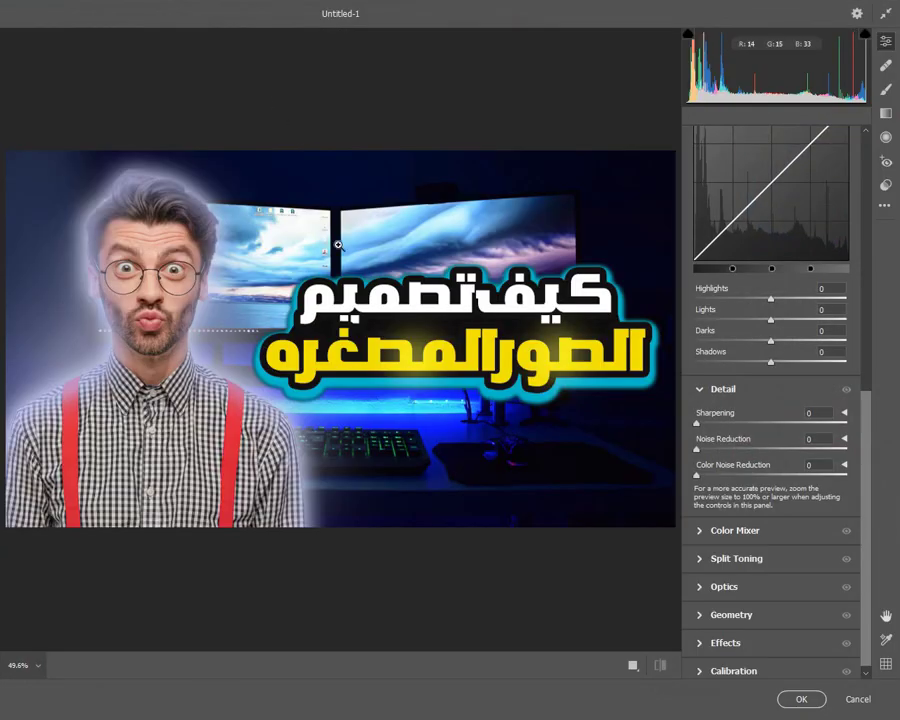
- In the Basic adjustments, set Temperature to -27, Tint to +20 and Exposure to -0.15
{"action": "scroll", "coordinate": [713, 441], "scroll_direction": "up", "scroll_amount": 8}
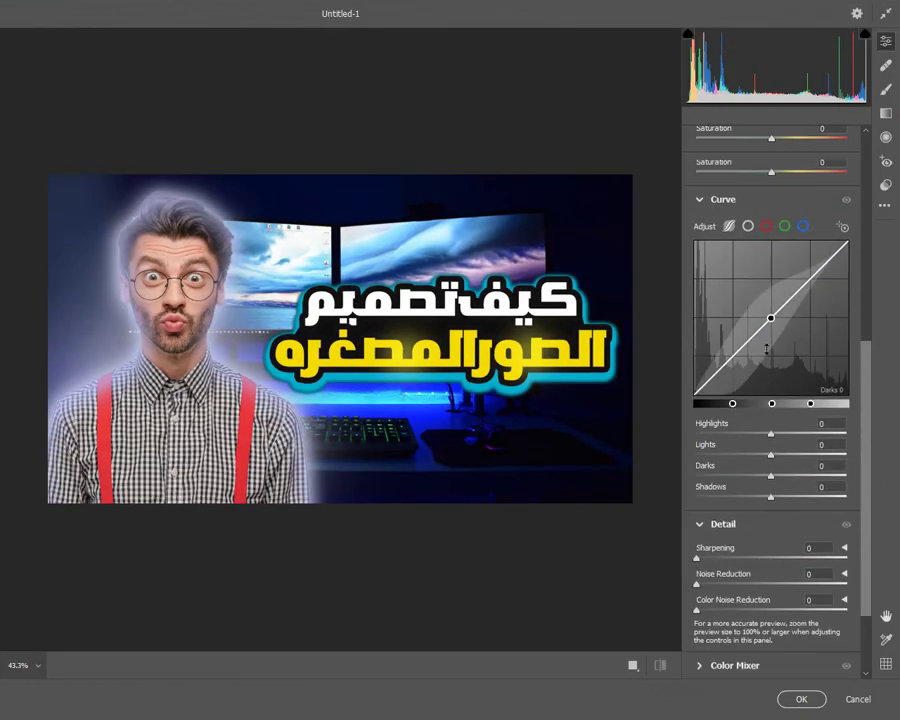
{"action": "left_click", "coordinate": [712, 470]}
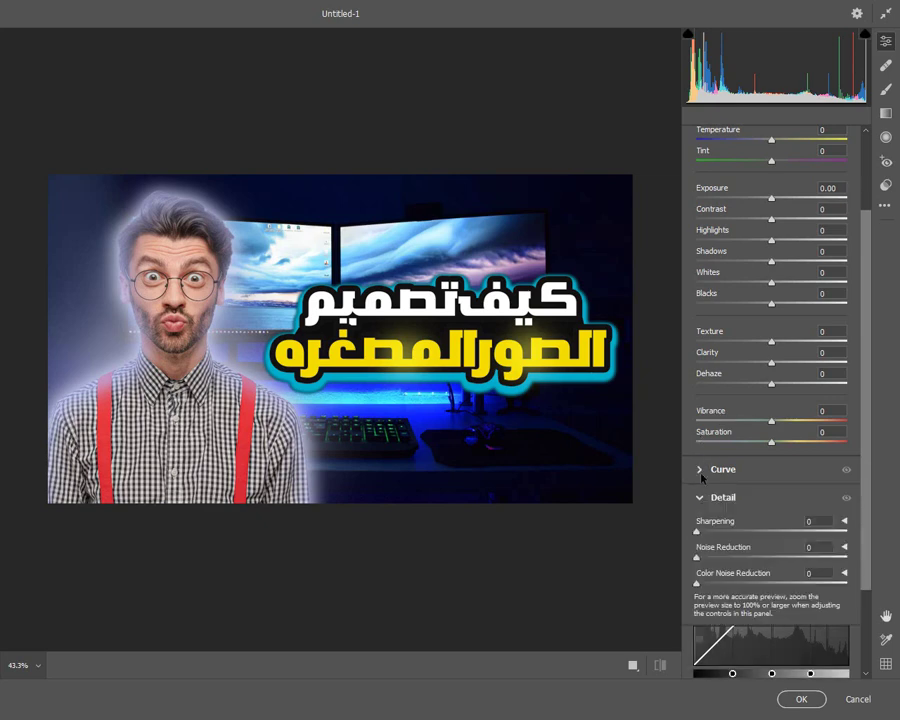
{"action": "scroll", "coordinate": [712, 476], "scroll_direction": "up", "scroll_amount": 3}
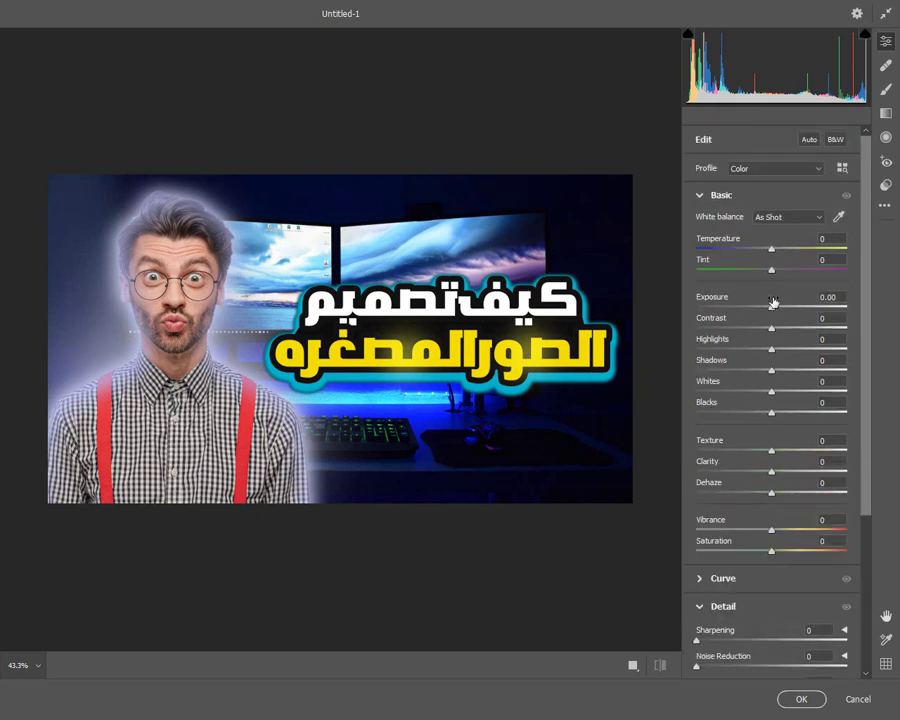
{"action": "left_click_drag", "start_coordinate": [773, 253], "coordinate": [754, 270]}
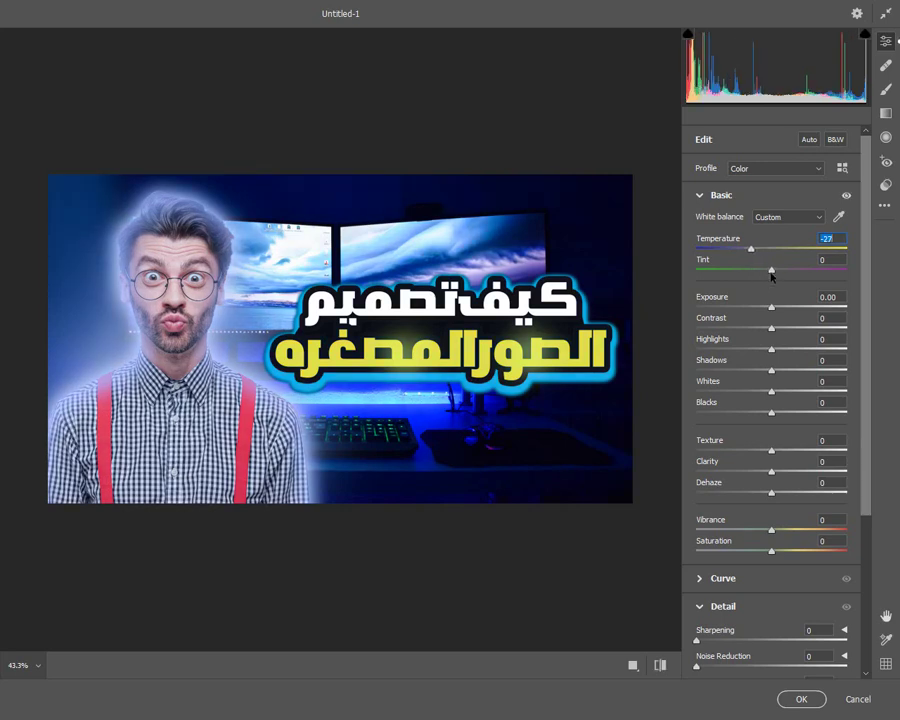
{"action": "left_click_drag", "start_coordinate": [771, 276], "coordinate": [770, 313]}
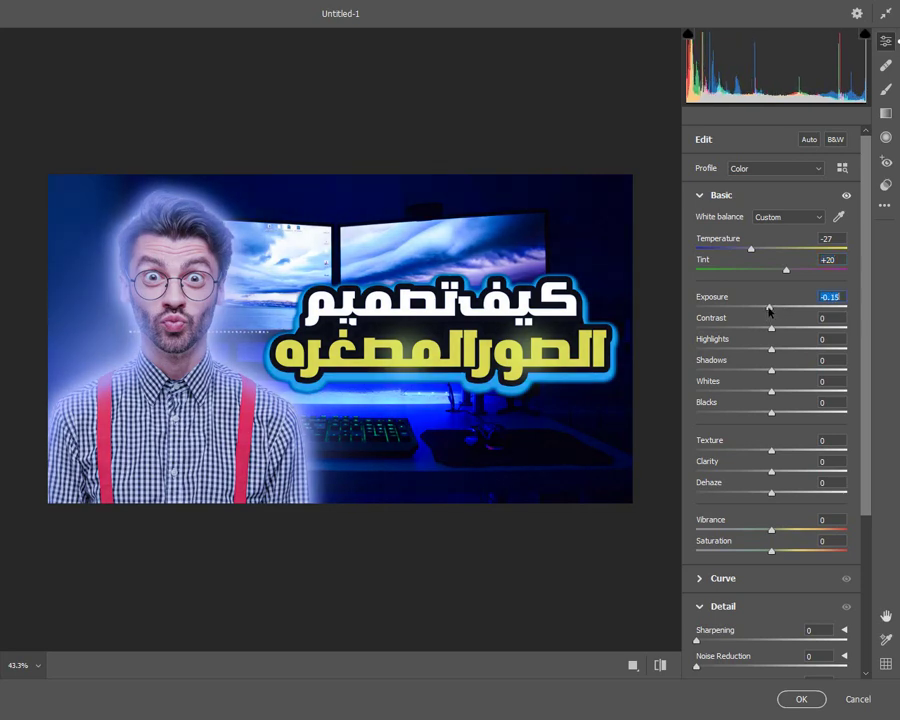
- Rebalance the white balance by setting Temperature to +7 and Tint to -1
{"action": "left_click_drag", "start_coordinate": [751, 249], "coordinate": [780, 249]}
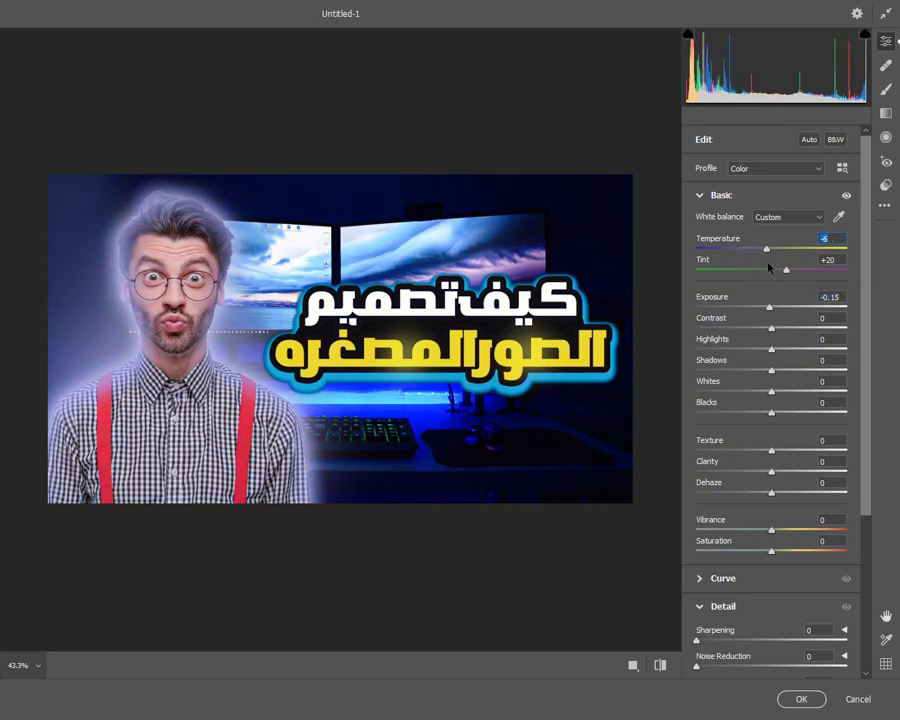
{"action": "key", "text": "Up"}
{"action": "key", "text": "Up"}
{"action": "key", "text": "Up"}
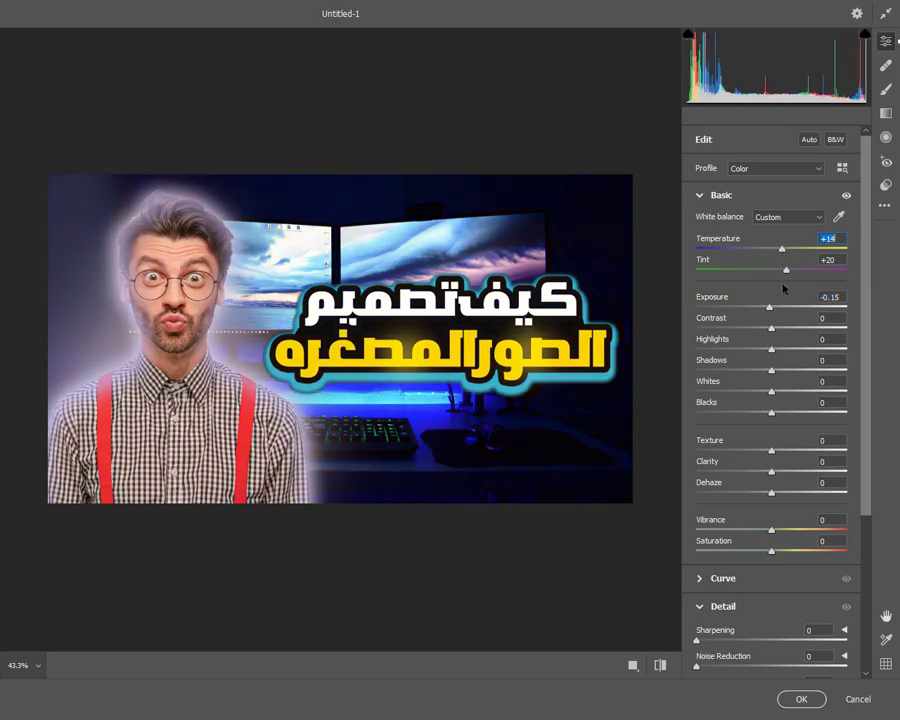
{"action": "key", "text": "Down"}
{"action": "key", "text": "Down"}
{"action": "key", "text": "Down"}
{"action": "key", "text": "Down"}
{"action": "key", "text": "Down"}
{"action": "key", "text": "Down"}
{"action": "key", "text": "Down"}
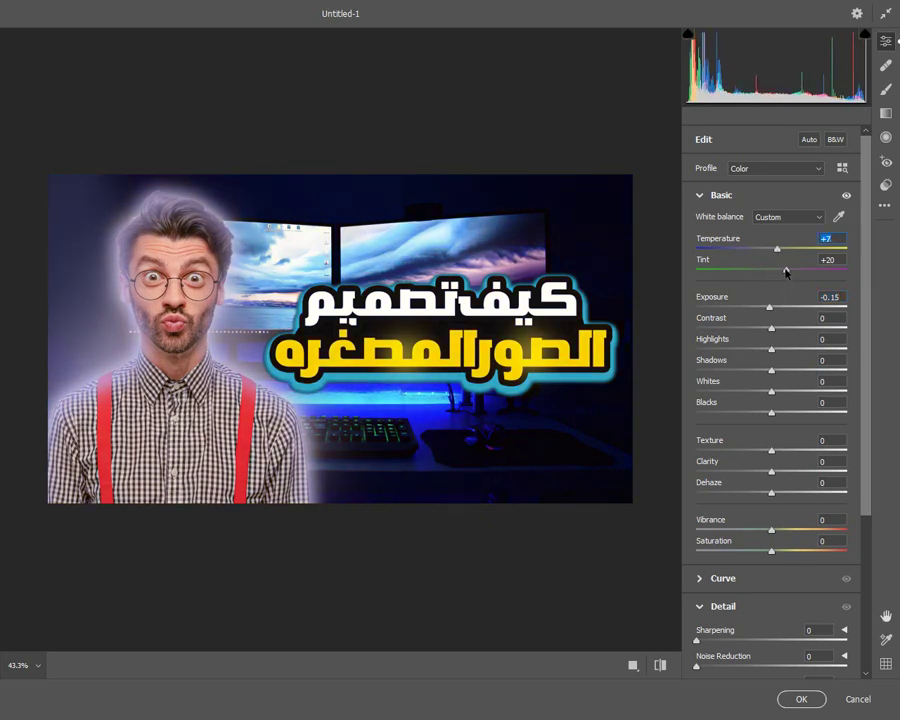
{"action": "left_click_drag", "start_coordinate": [786, 272], "coordinate": [775, 277]}
- Set Vibrance to +50 and Saturation to -10 for the merged image
{"action": "scroll", "coordinate": [768, 500], "scroll_direction": "down", "scroll_amount": 2}
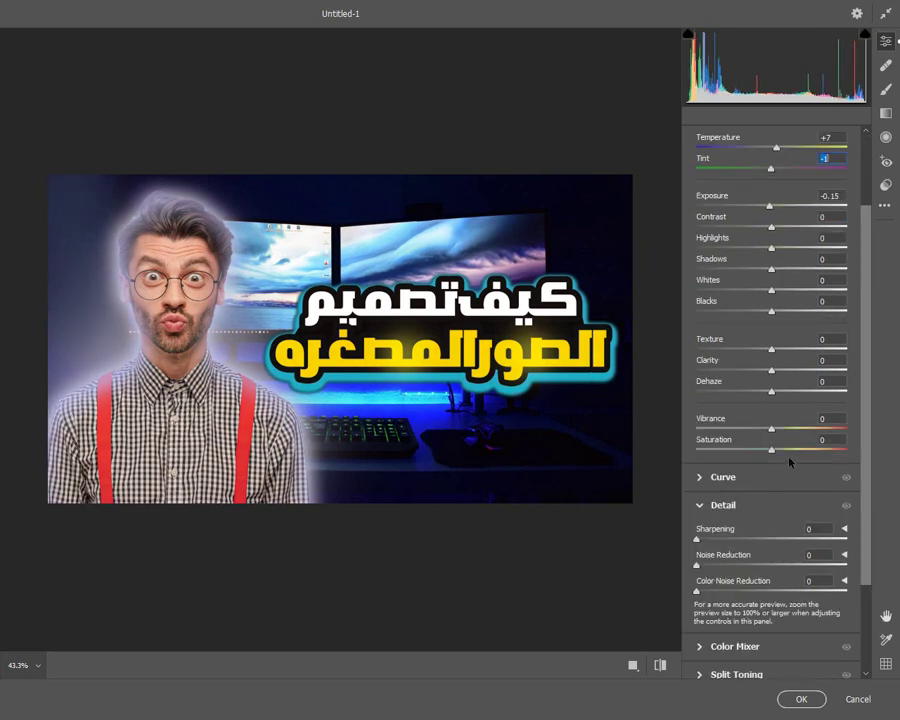
{"action": "left_click_drag", "start_coordinate": [774, 432], "coordinate": [828, 425]}
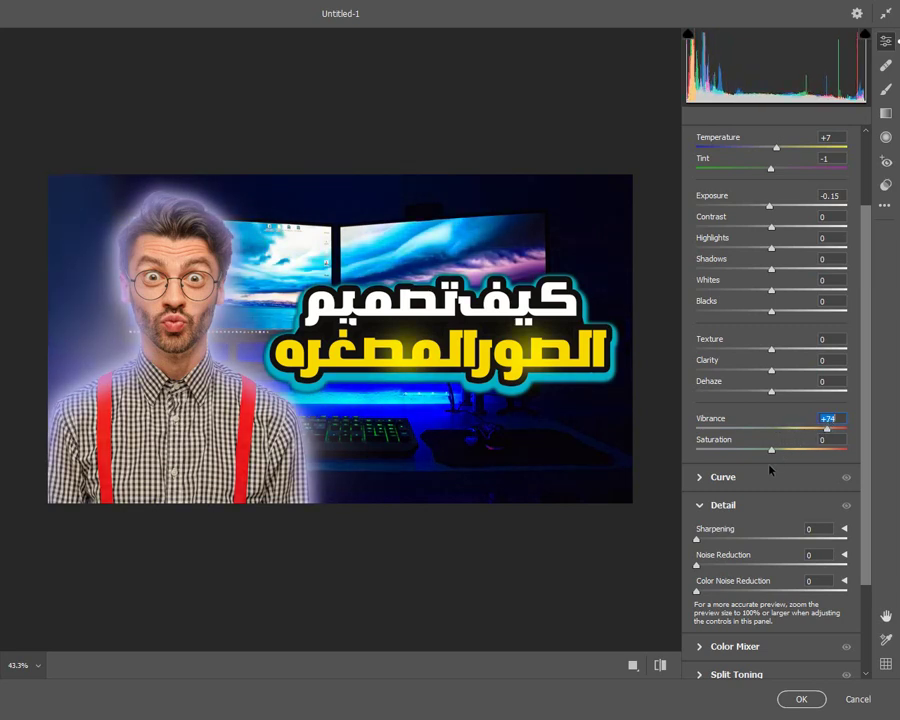
{"action": "left_click_drag", "start_coordinate": [826, 431], "coordinate": [765, 460]}
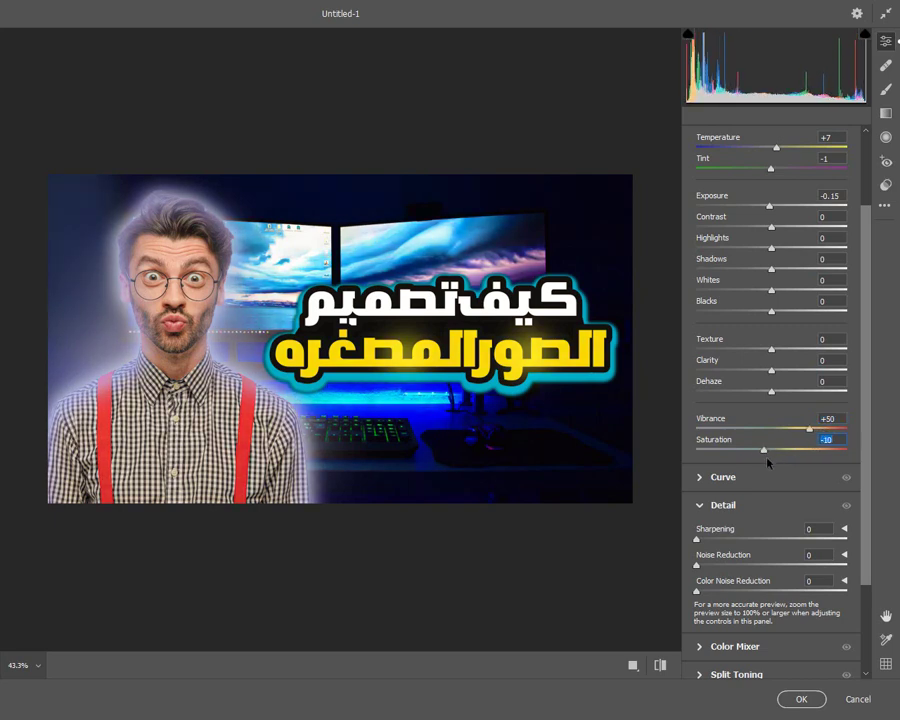
- Set Sharpening to 28, Noise Reduction to 16 and Color Noise Reduction to 5, and apply the Camera Raw Filter
{"action": "left_click_drag", "start_coordinate": [700, 567], "coordinate": [726, 547]}
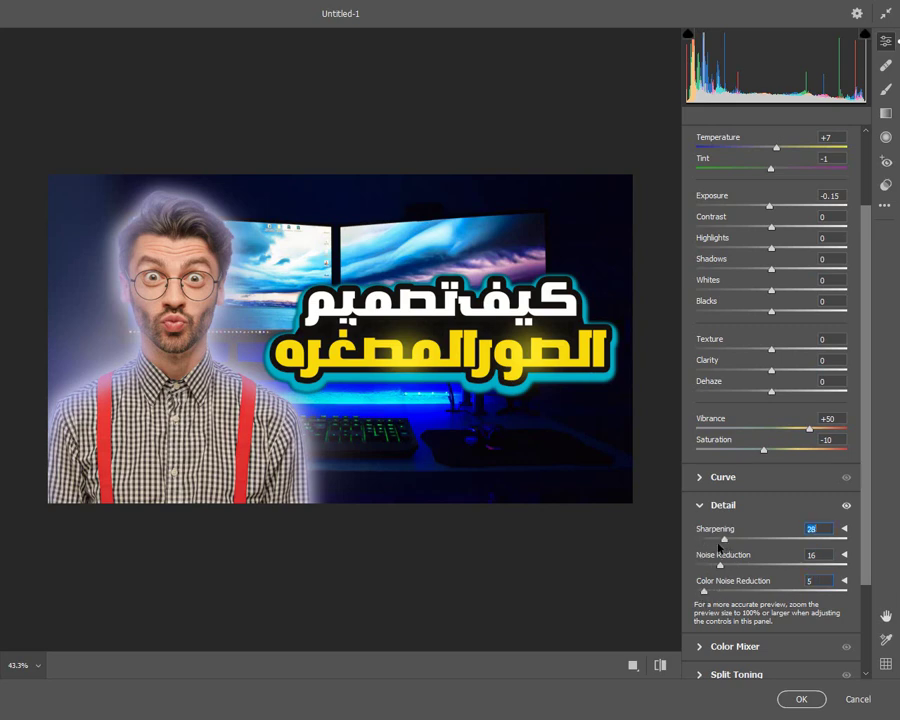
{"action": "left_click", "coordinate": [799, 700]}
{"action": "scroll", "coordinate": [241, 377], "scroll_direction": "up", "scroll_amount": 6}
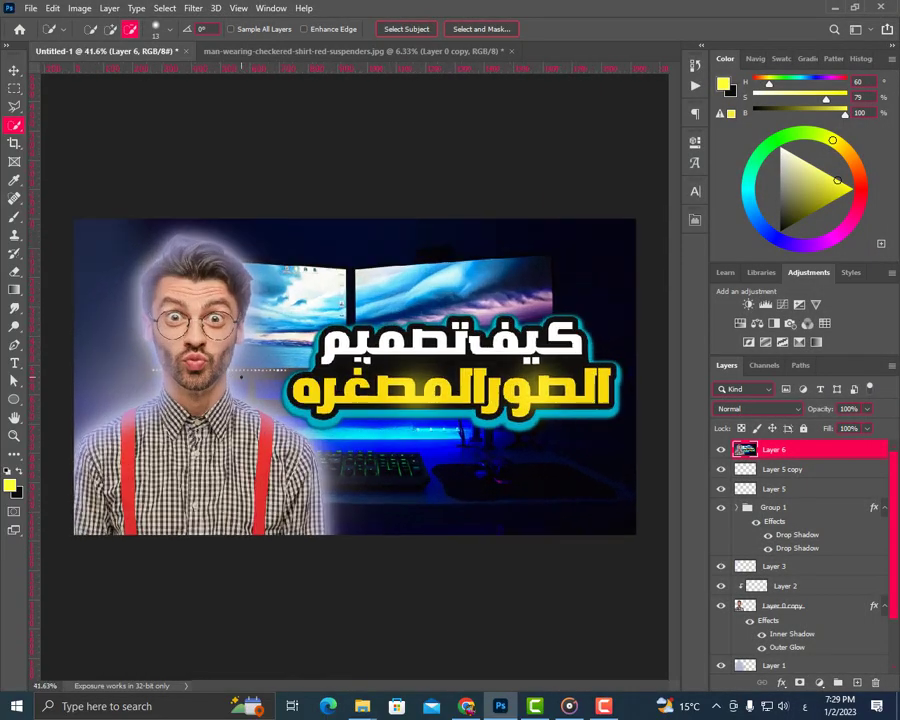
{"action": "scroll", "coordinate": [254, 377], "scroll_direction": "down", "scroll_amount": 4}
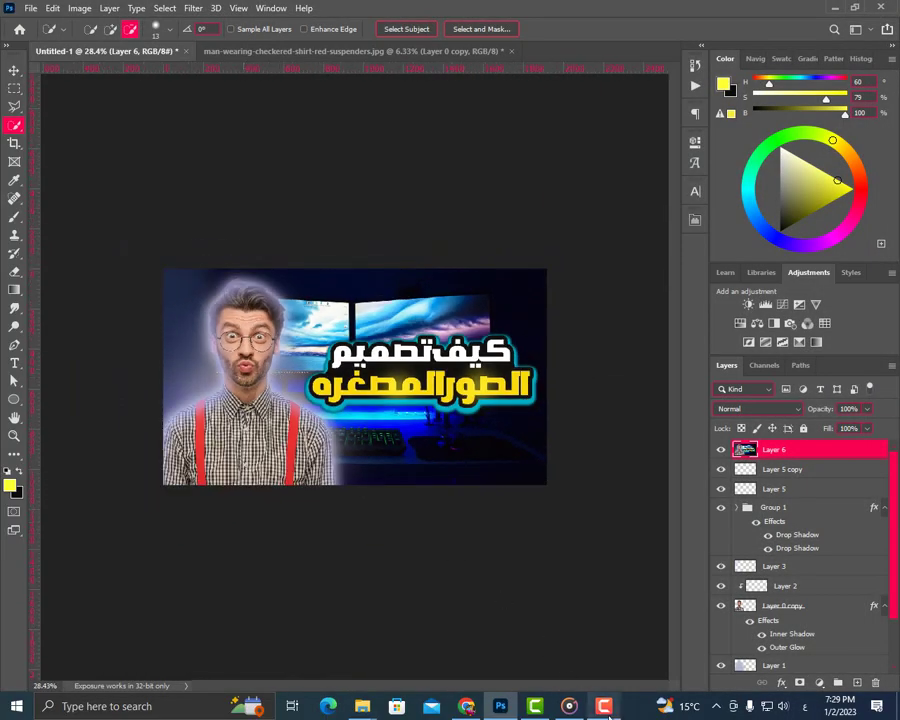